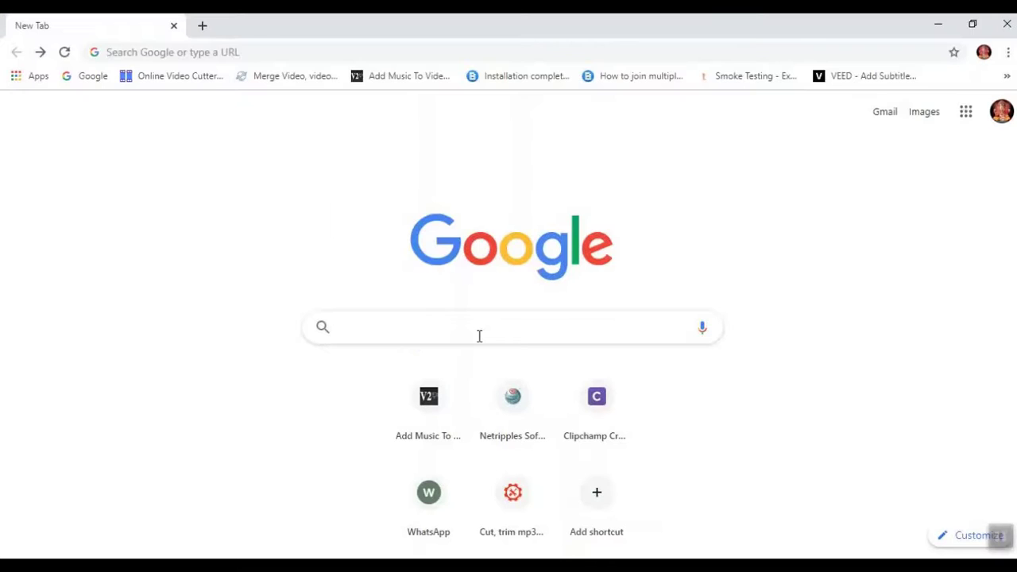
Start a web search for the Netripples software company.
click(479, 336)
Search 'netripples software ltd' and open the Multi Store Pharmacy product page.
text(ne)
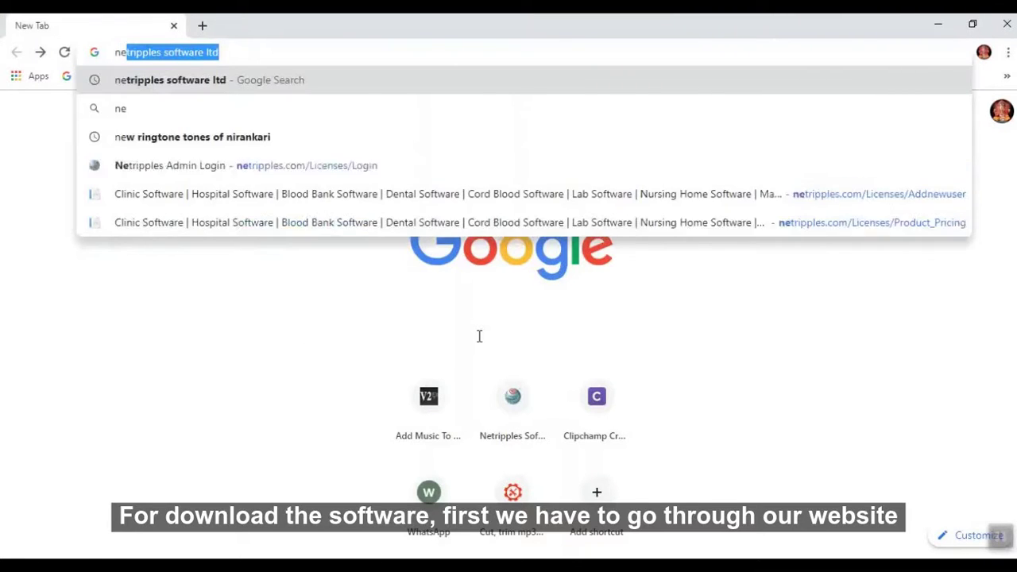
key(Return)
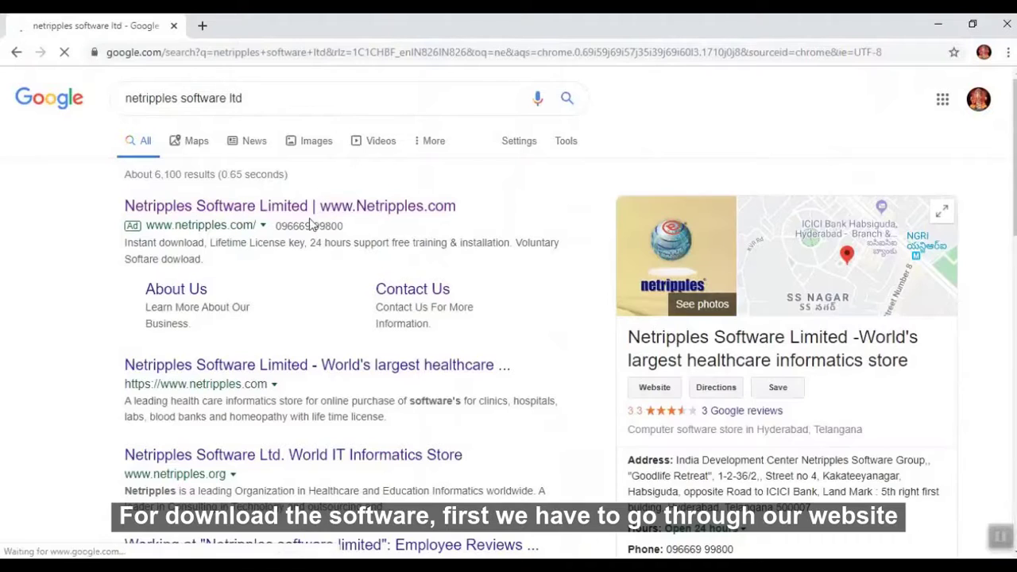
click(312, 215)
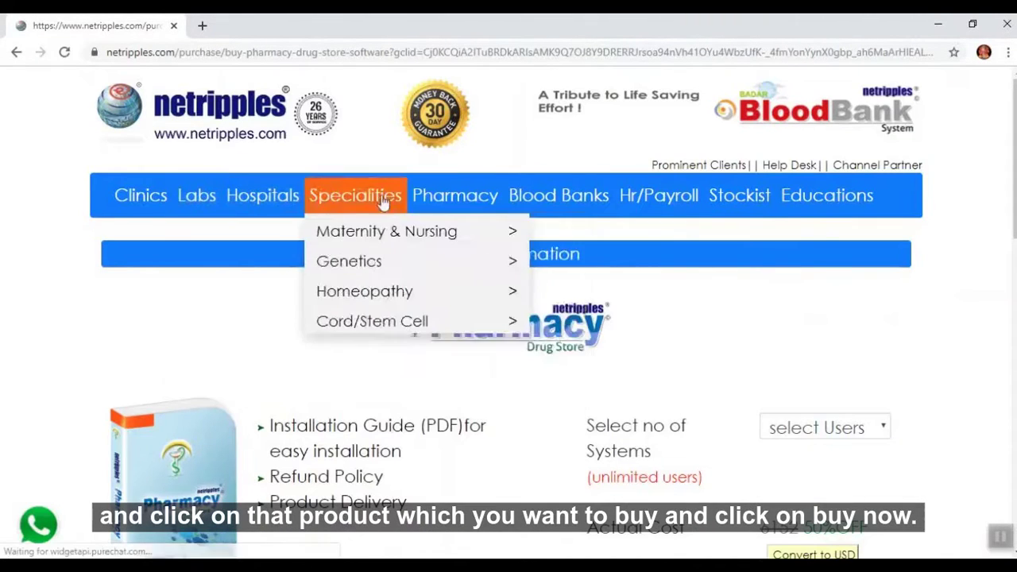
mouse_move(421, 204)
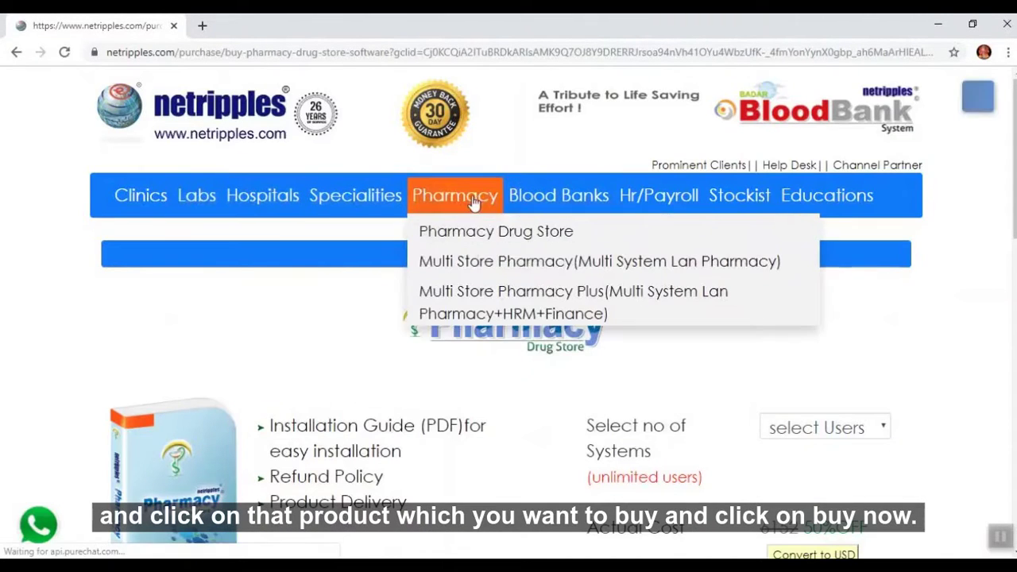
click(474, 261)
scroll(681, 423, down, 1)
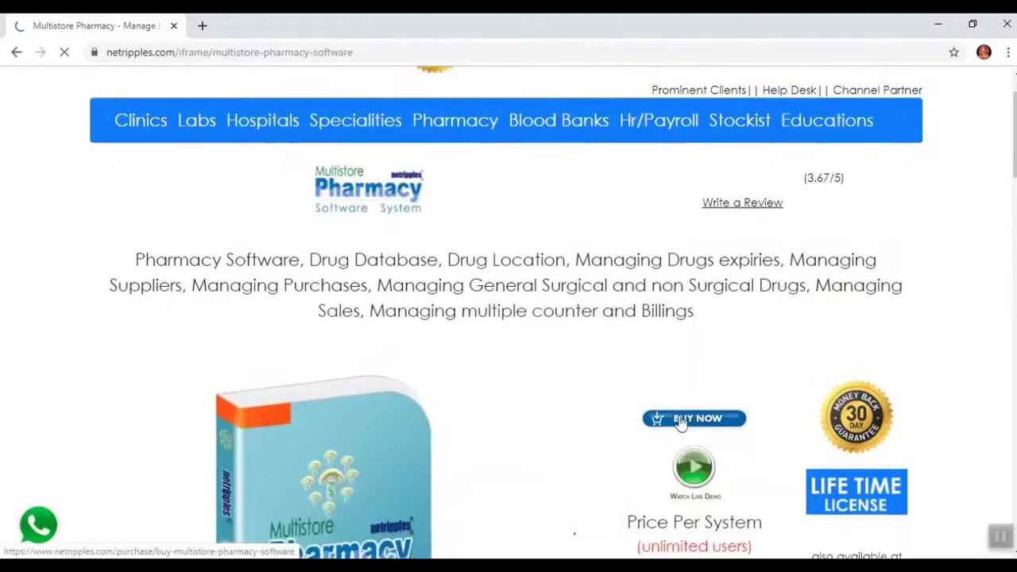
scroll(844, 436, down, 4)
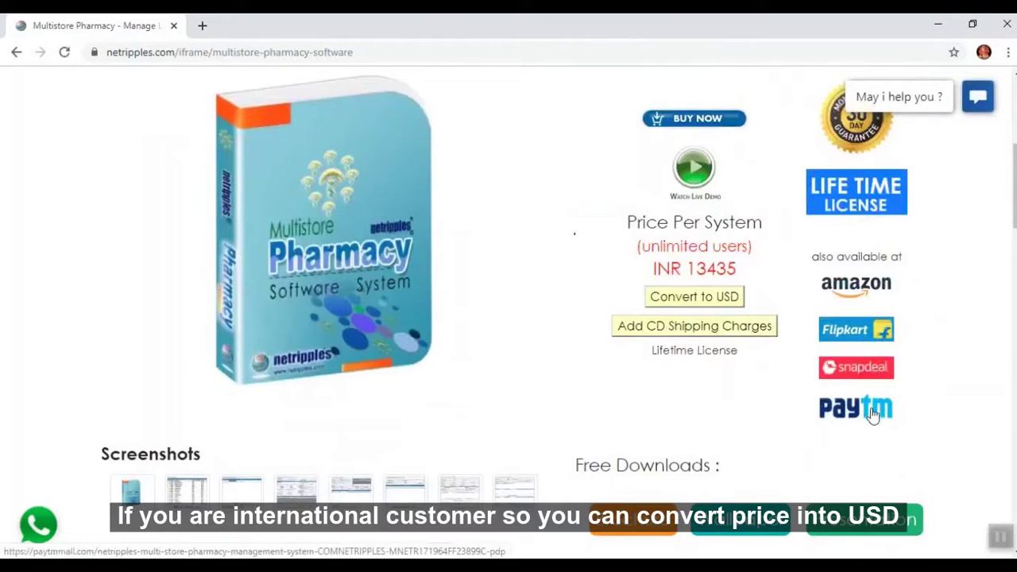
Try the USD price and CD shipping options, then proceed to Buy Now.
click(672, 297)
click(673, 297)
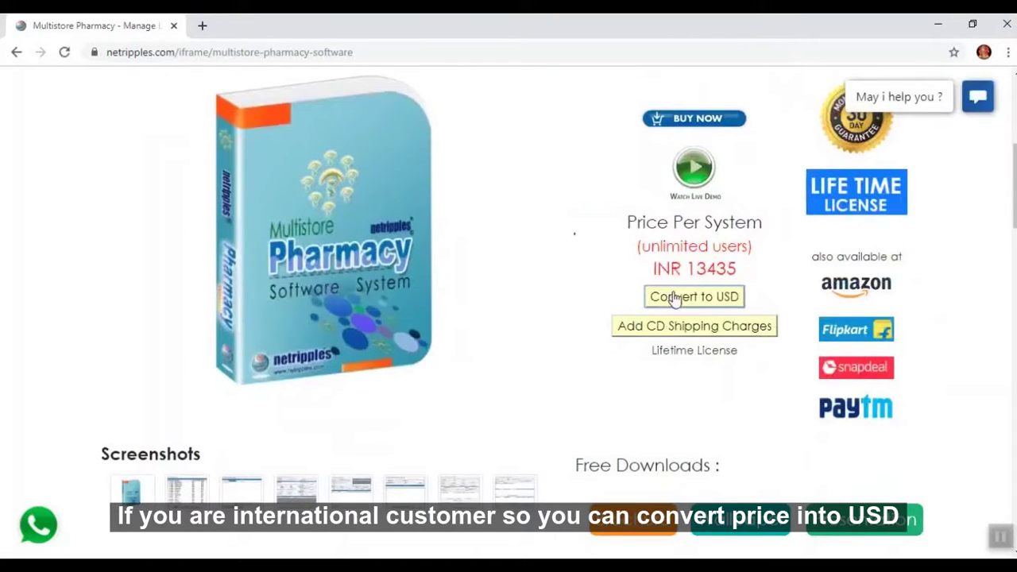
click(673, 297)
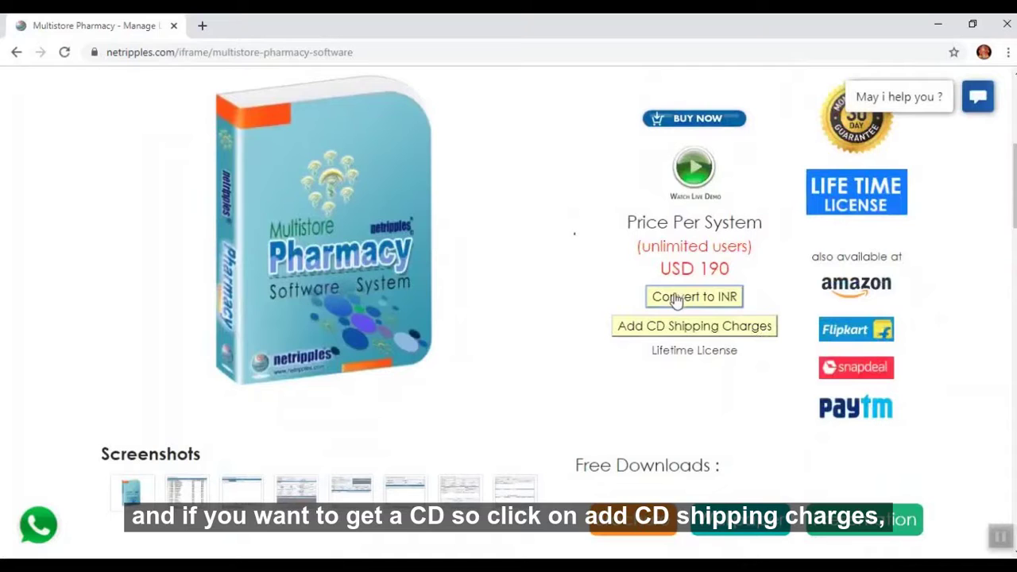
click(678, 333)
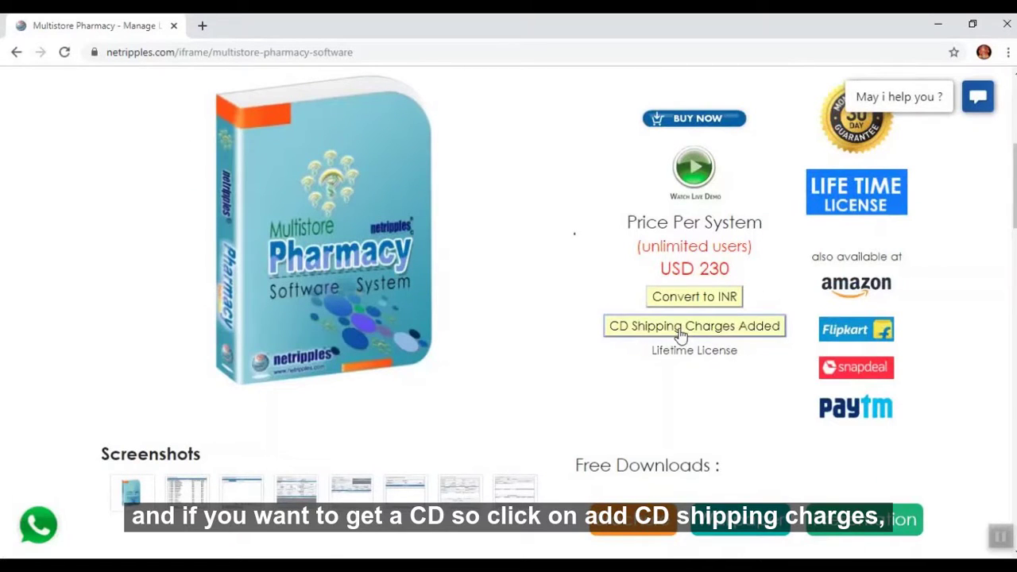
click(680, 332)
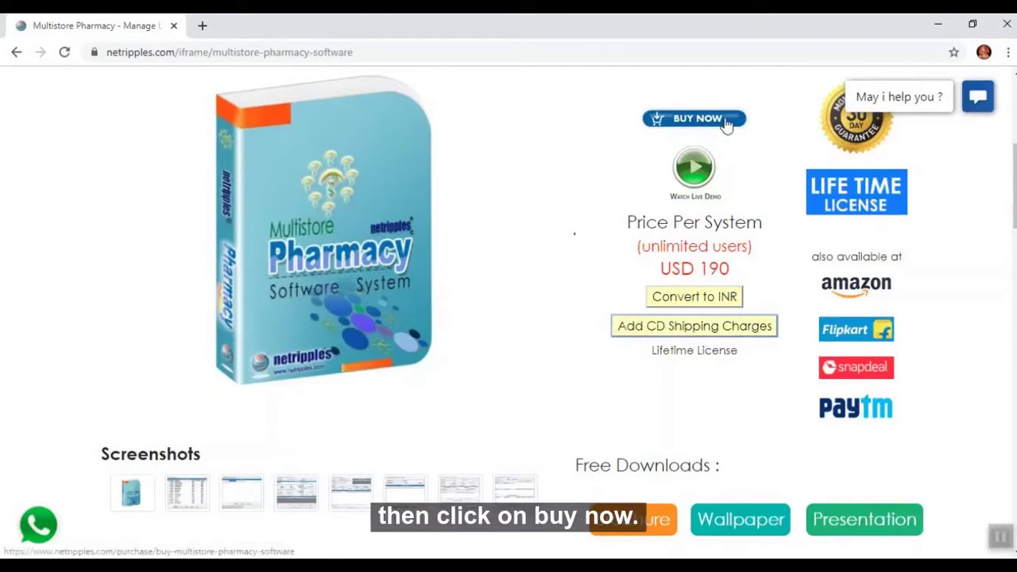
click(724, 121)
scroll(650, 426, down, 5)
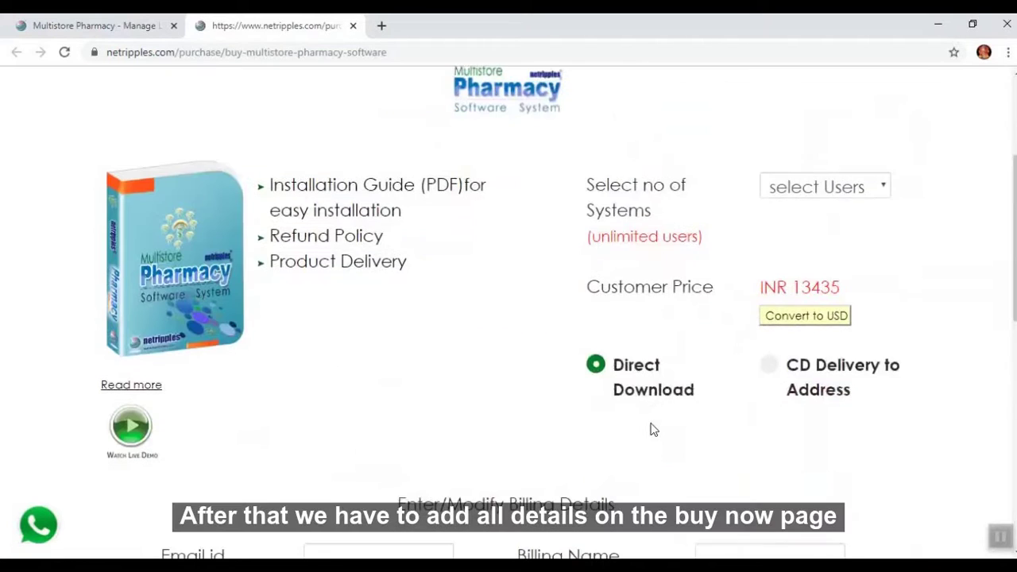
Generate an invoice for offline payment from the purchase page.
scroll(650, 429, down, 6)
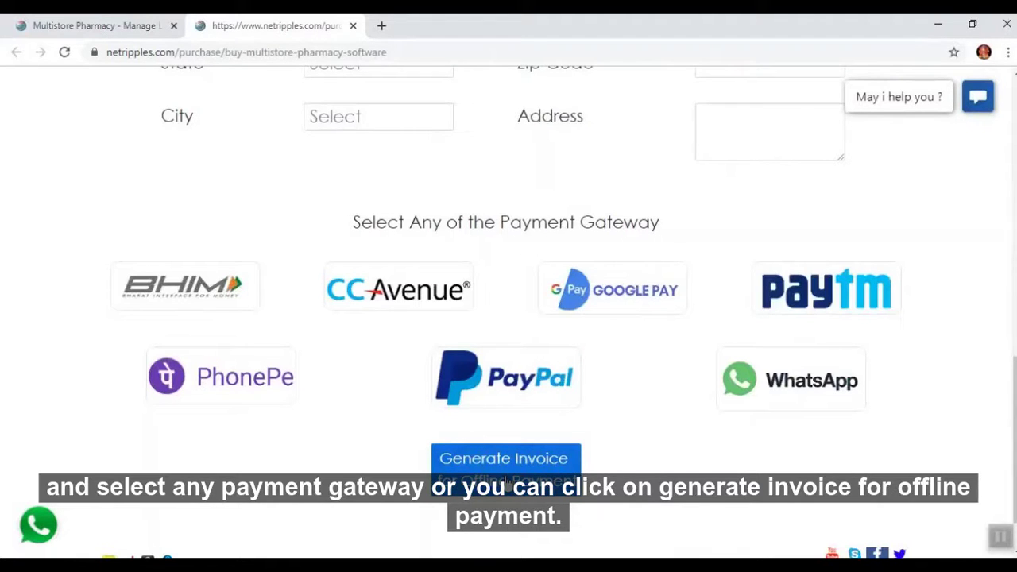
click(509, 481)
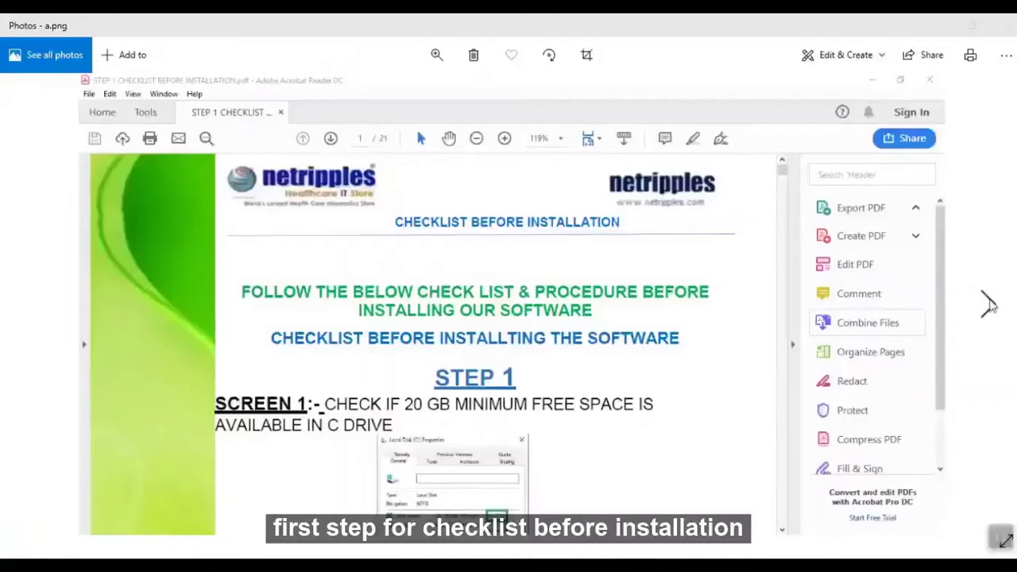
Advance two images in Photos to the Step 3 installation guide, c.png.
click(989, 305)
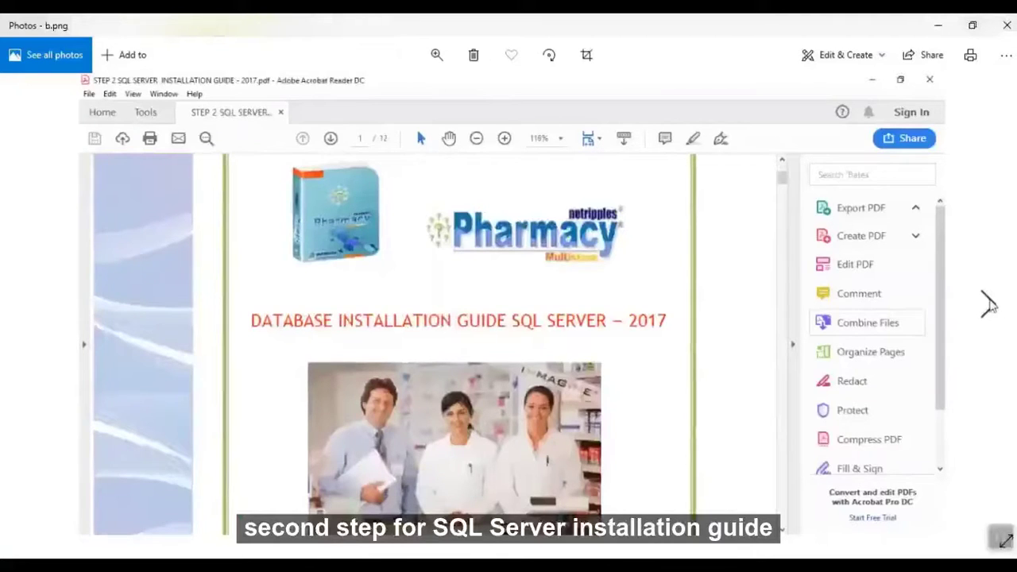
click(989, 304)
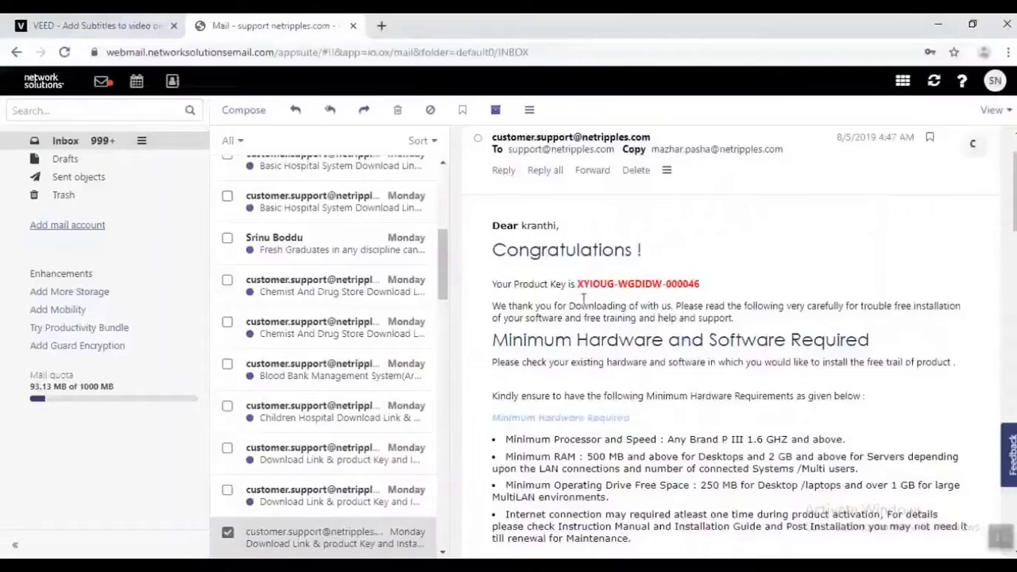
drag(575, 283, 702, 290)
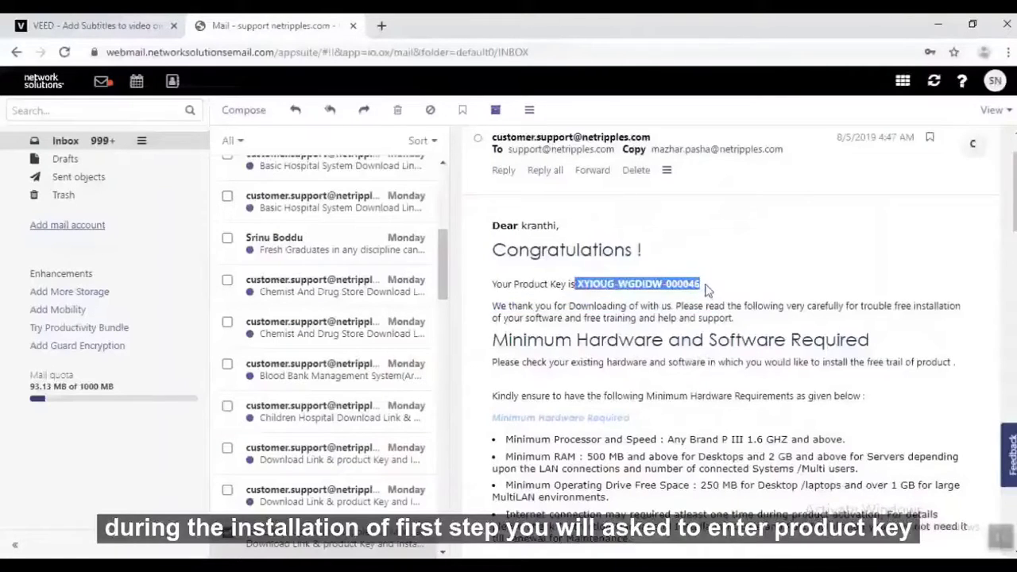
click(708, 289)
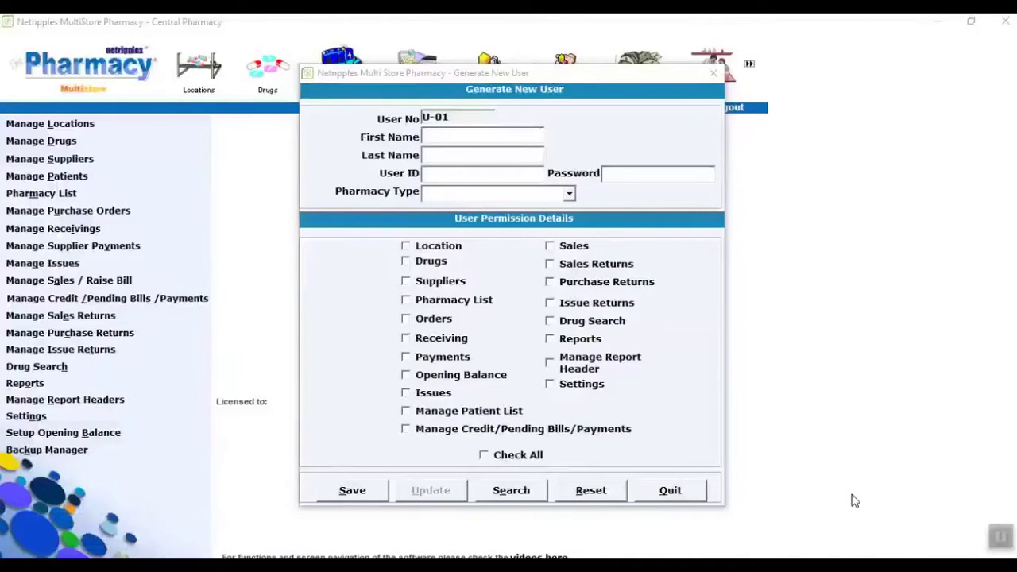
Enter the new user's first name, user ID and password.
click(498, 136)
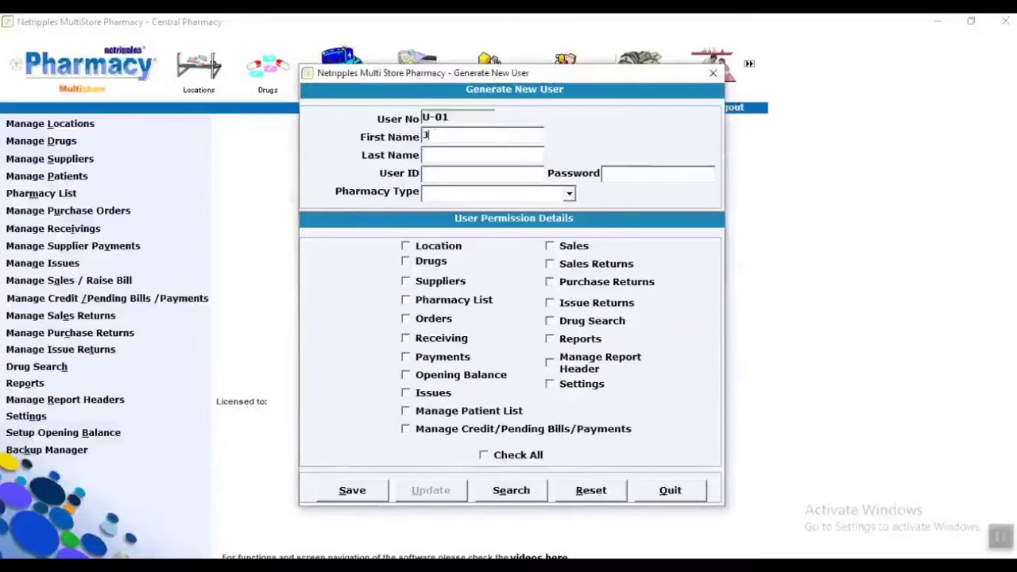
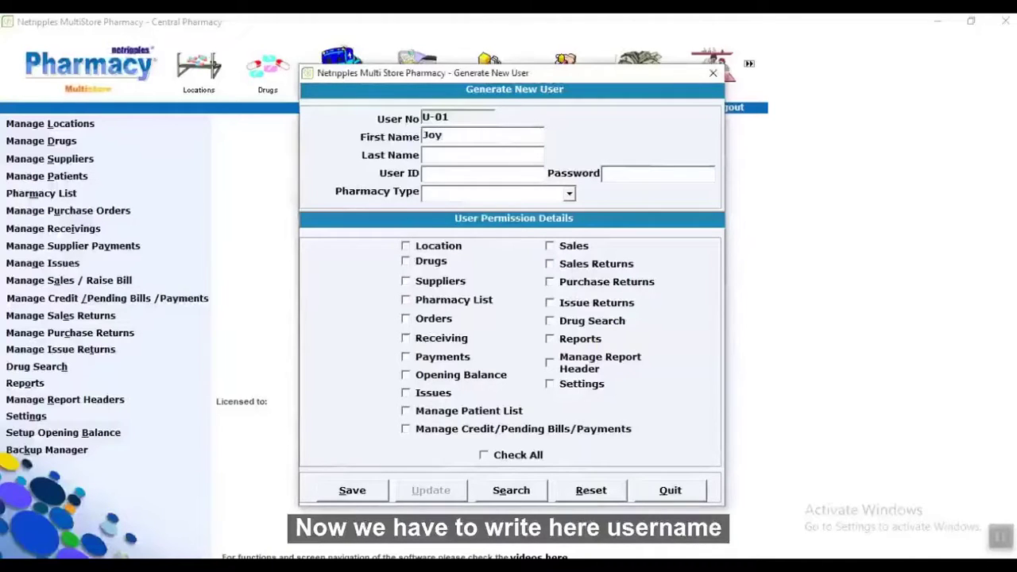
key(Tab)
key(Tab)
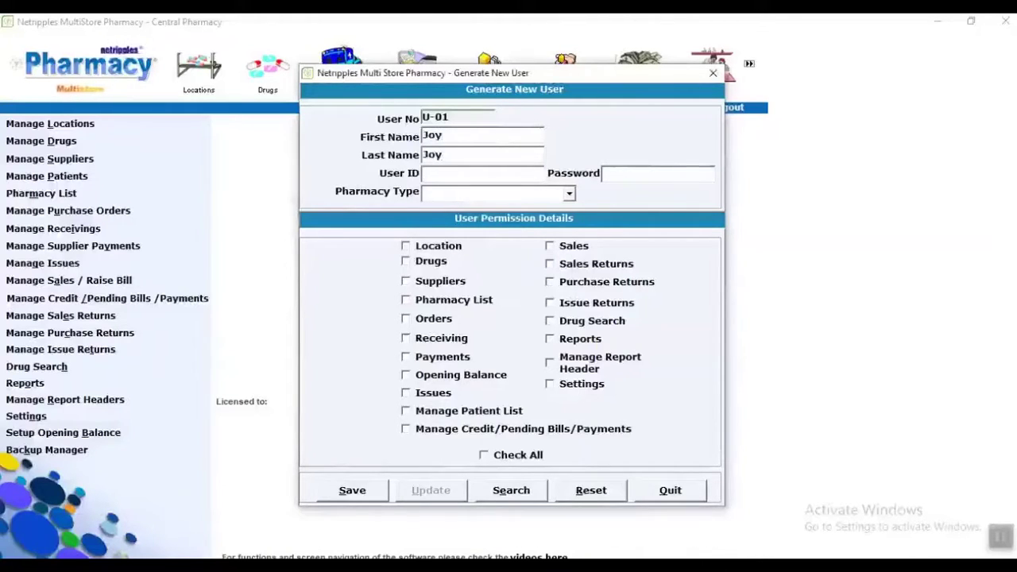
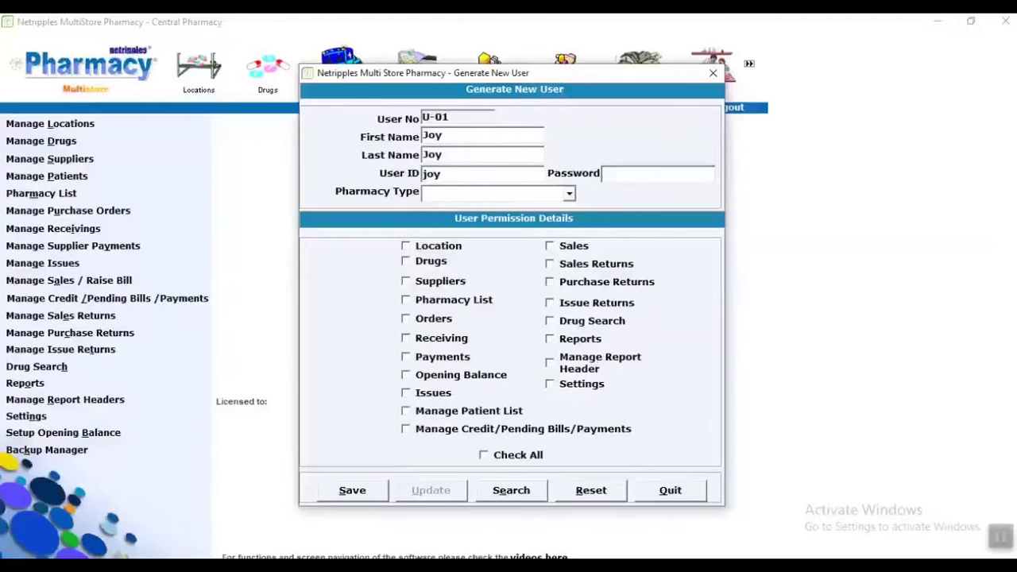
key(Tab)
key(Tab)
Set pharmacy type to CENTRAL PHARMACY, grant all permissions, and save the user.
click(568, 193)
click(517, 222)
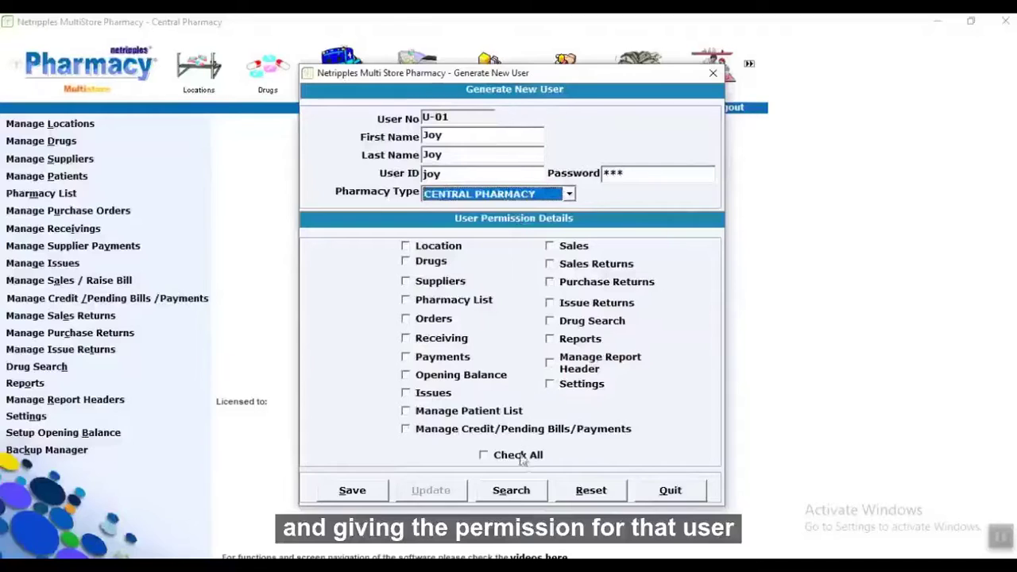
click(494, 455)
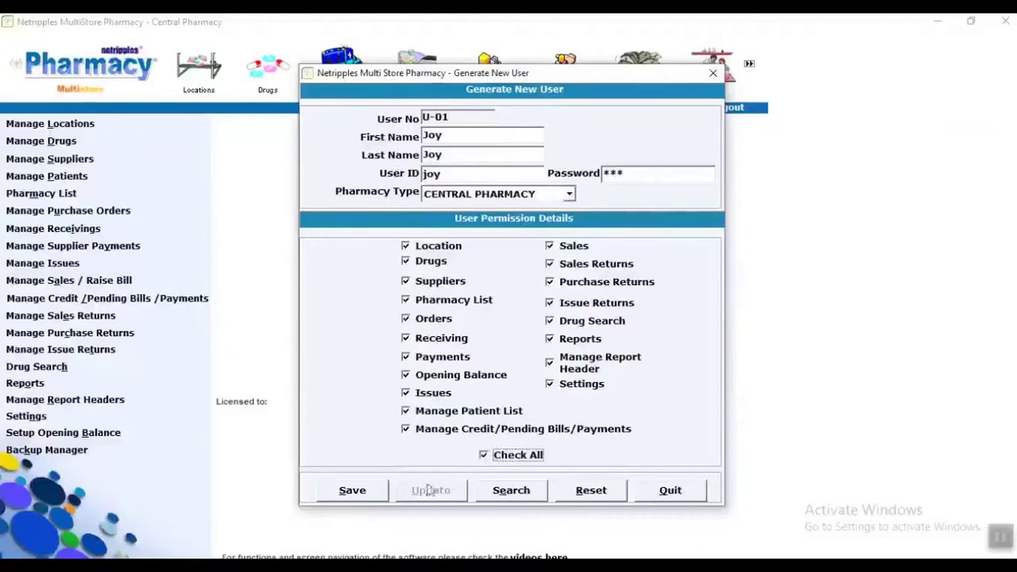
click(354, 498)
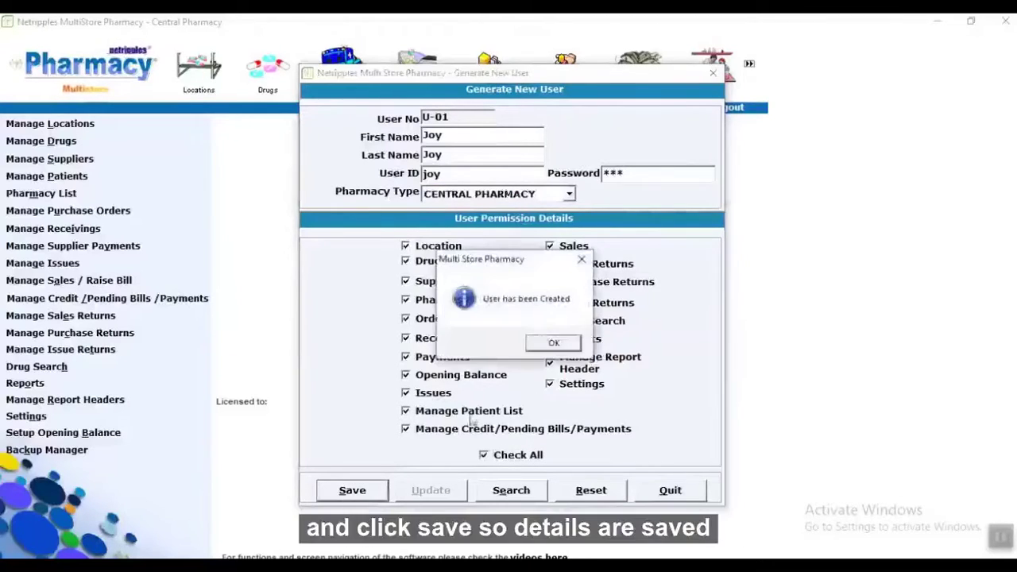
click(553, 348)
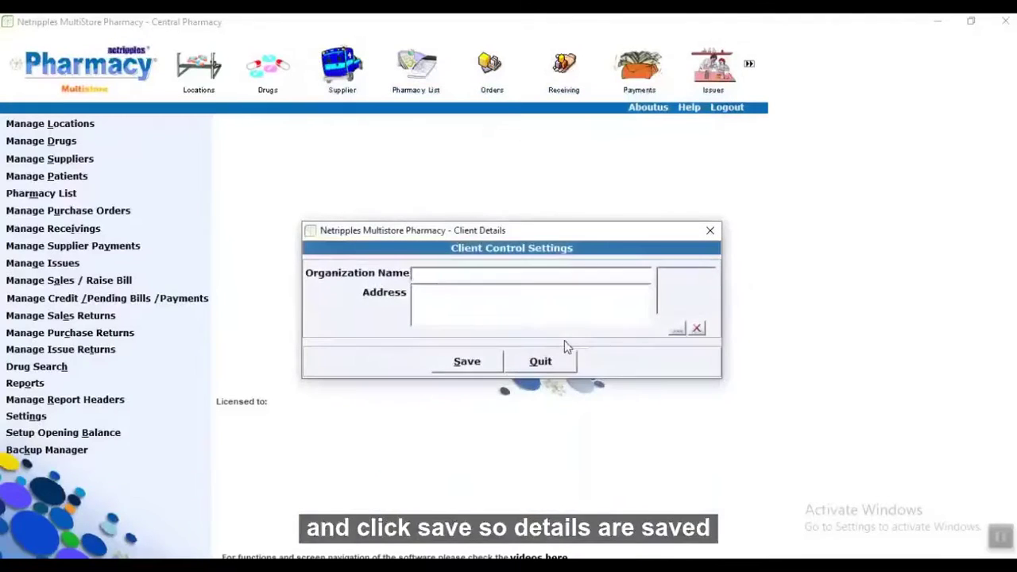
Save client details 'central pharmacy', address 'hyderabad', with the MDI-MultiStore Pharmacy logo.
text(centra)
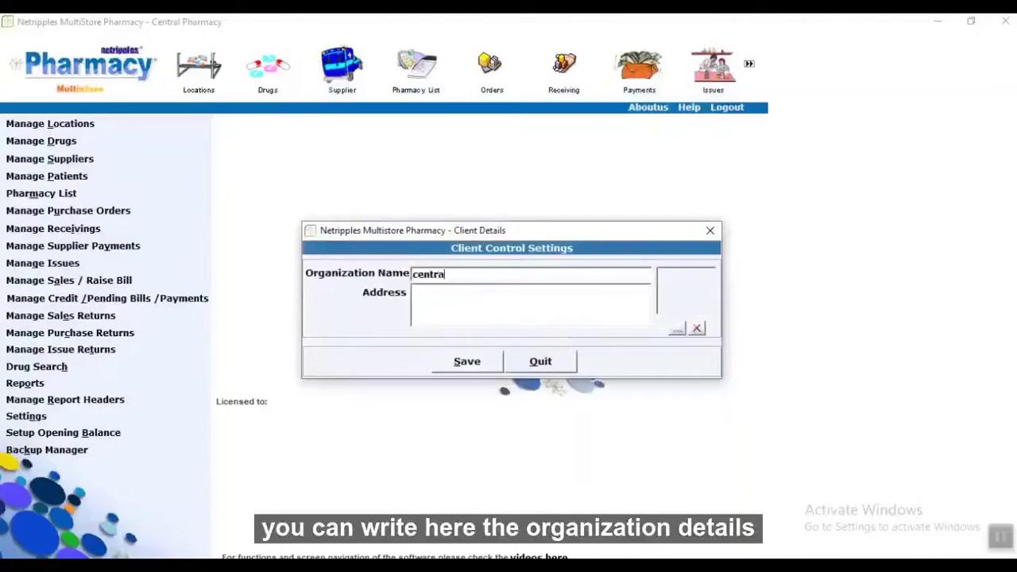
text(l p)
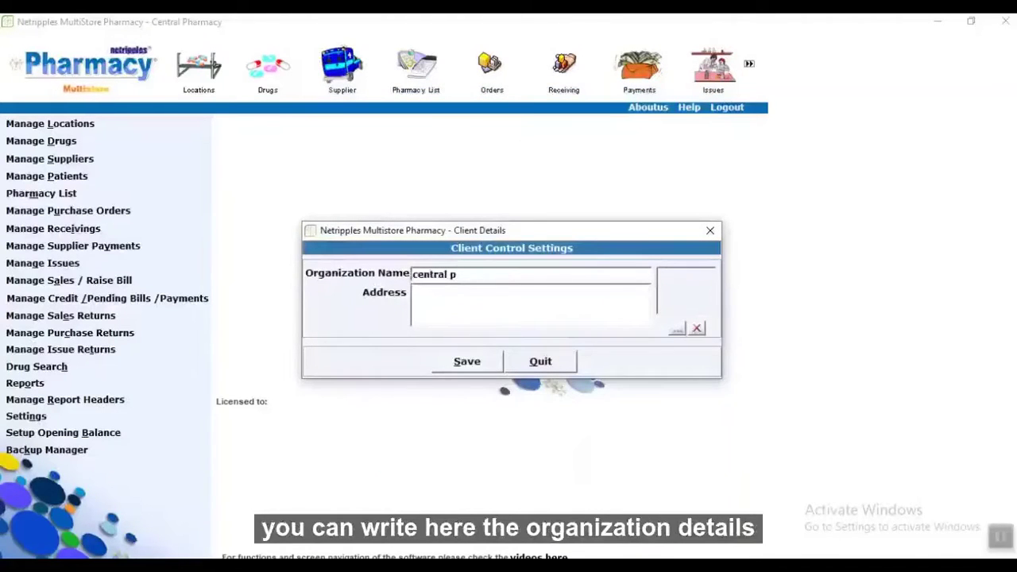
text(harma)
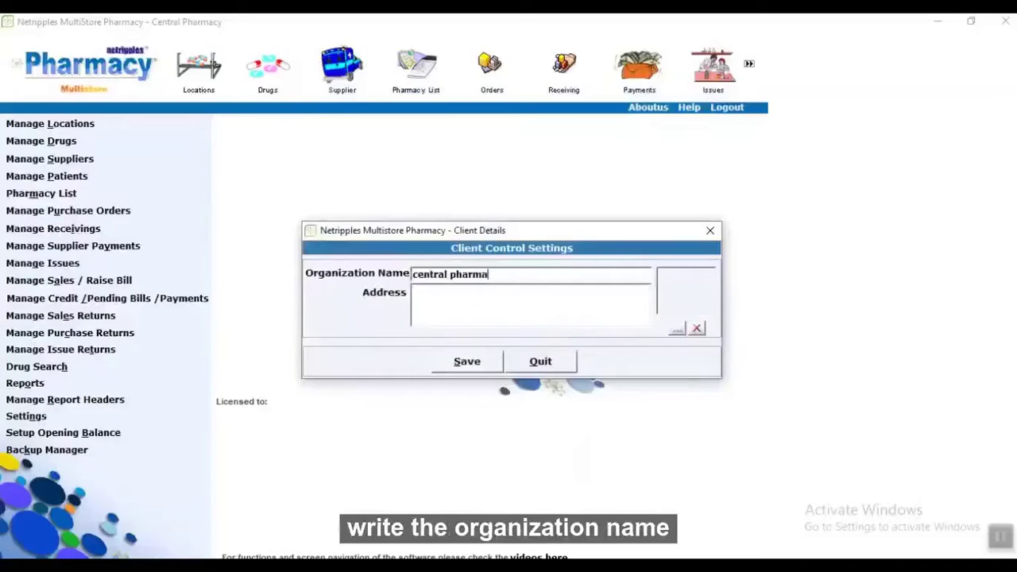
text(cy)
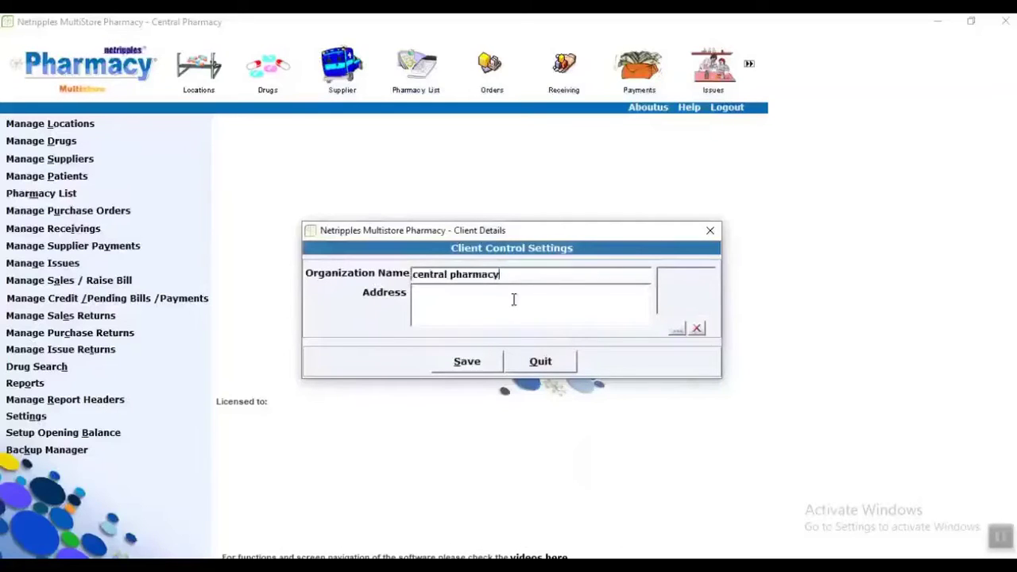
click(513, 298)
text(hy)
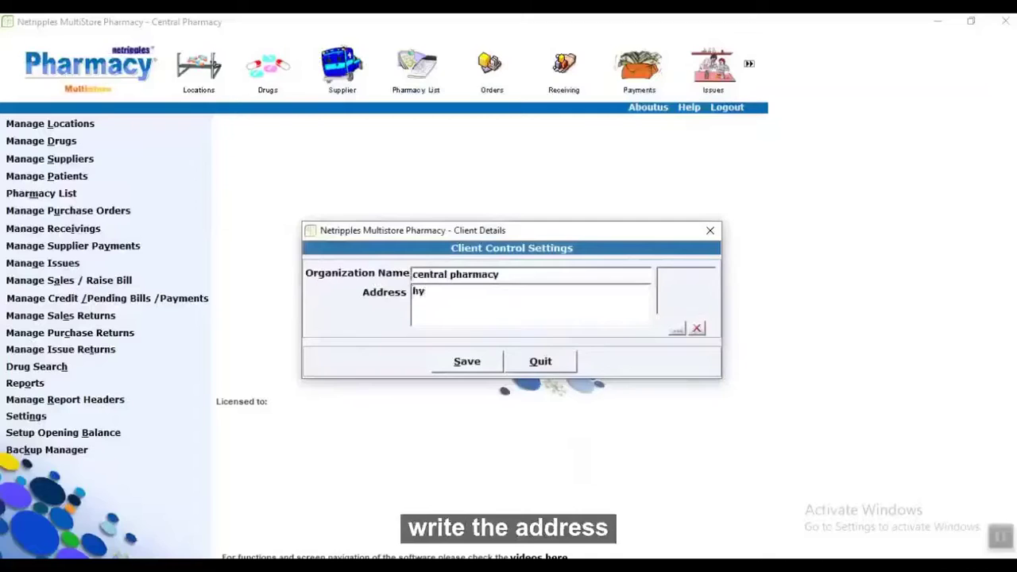
text(deraba)
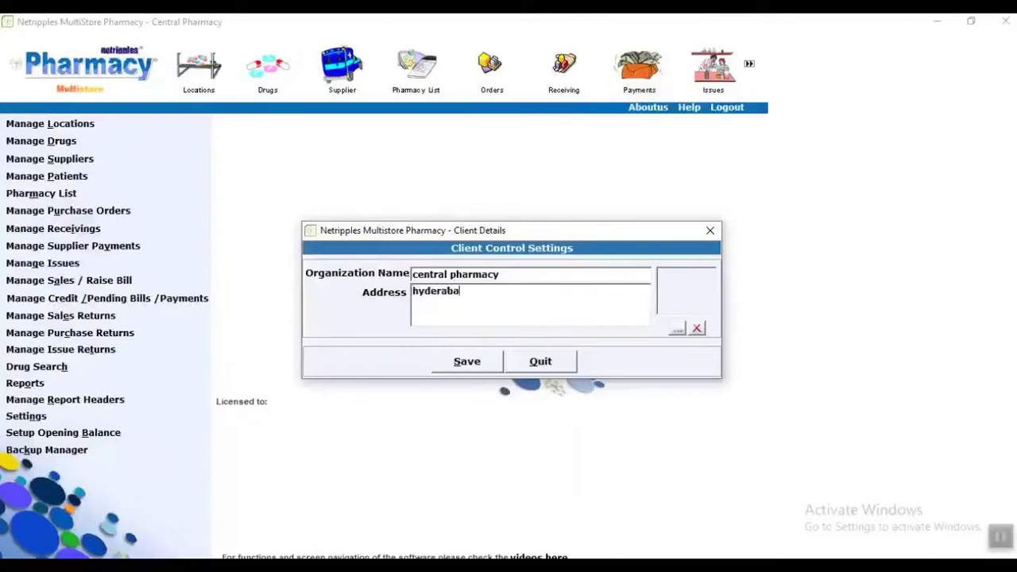
text(d)
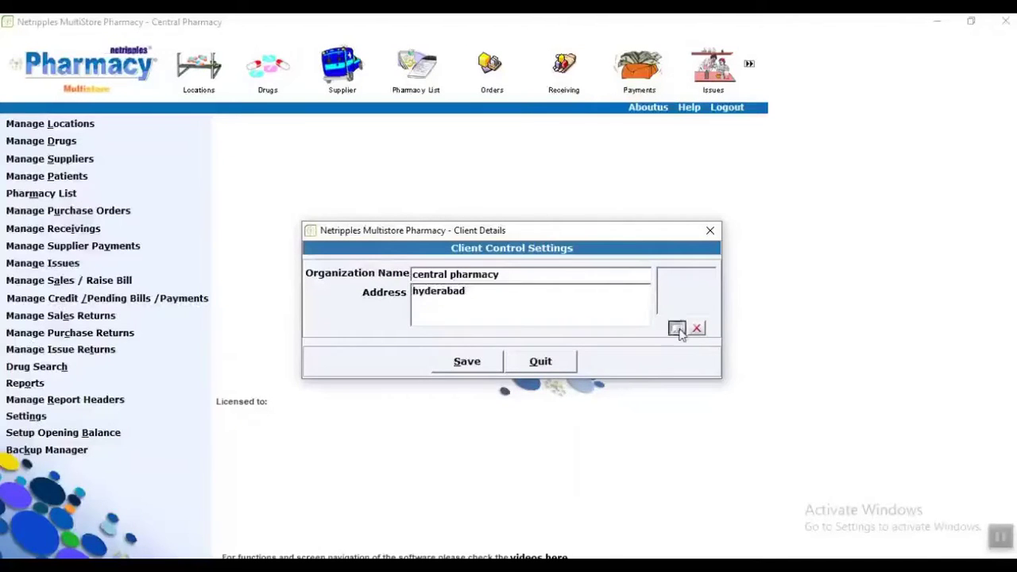
click(676, 329)
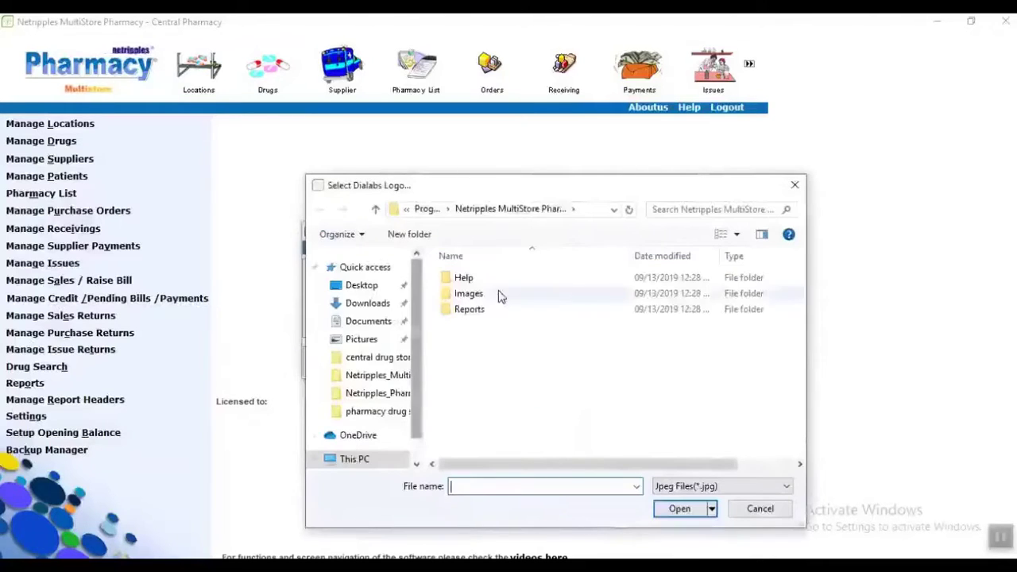
double_click(499, 294)
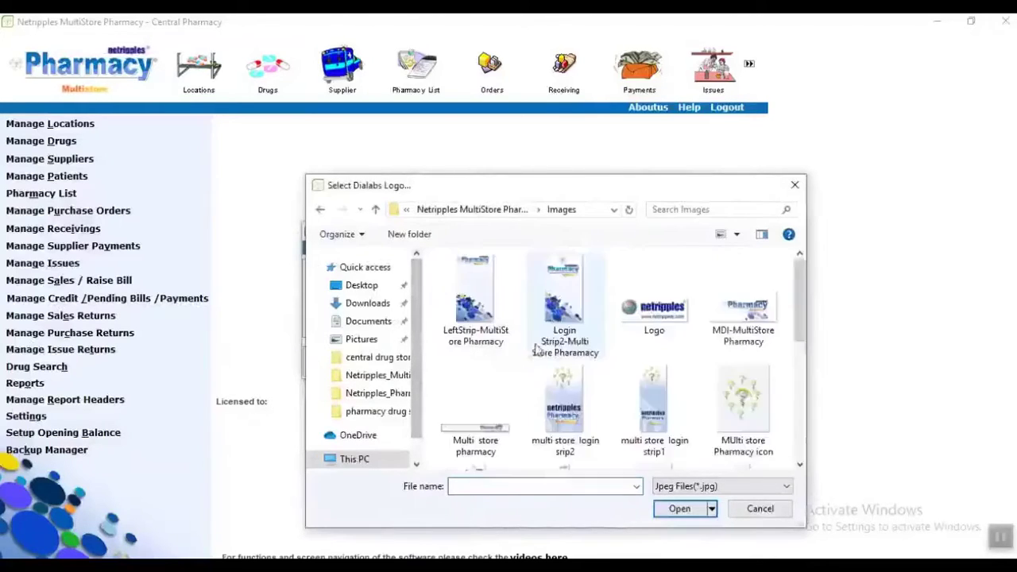
double_click(761, 326)
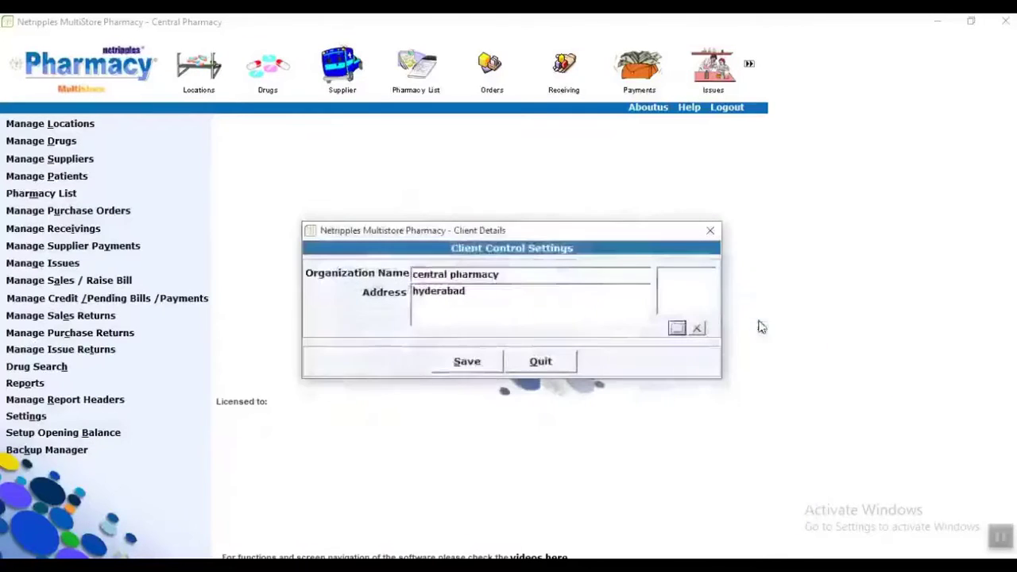
click(466, 361)
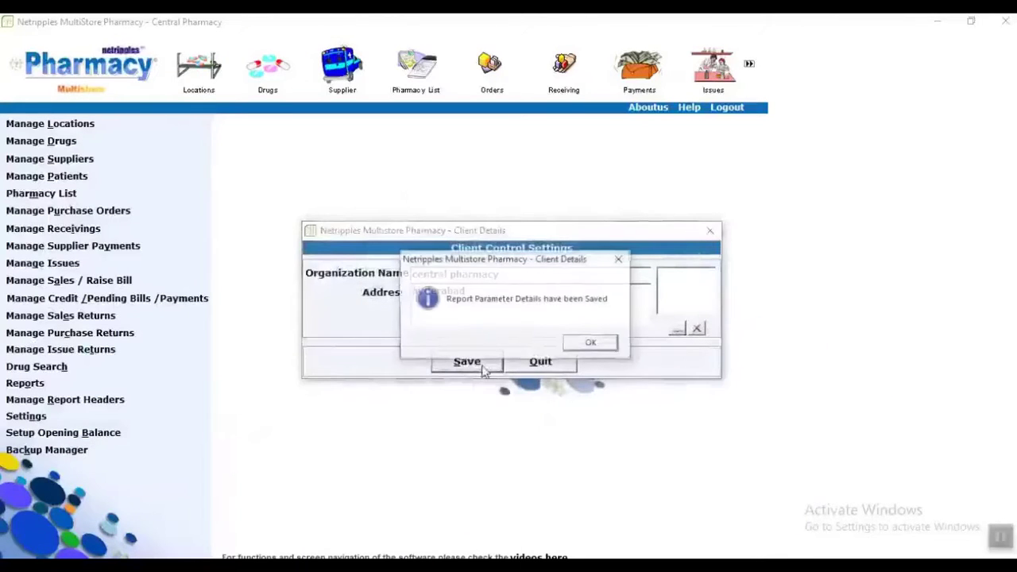
click(591, 341)
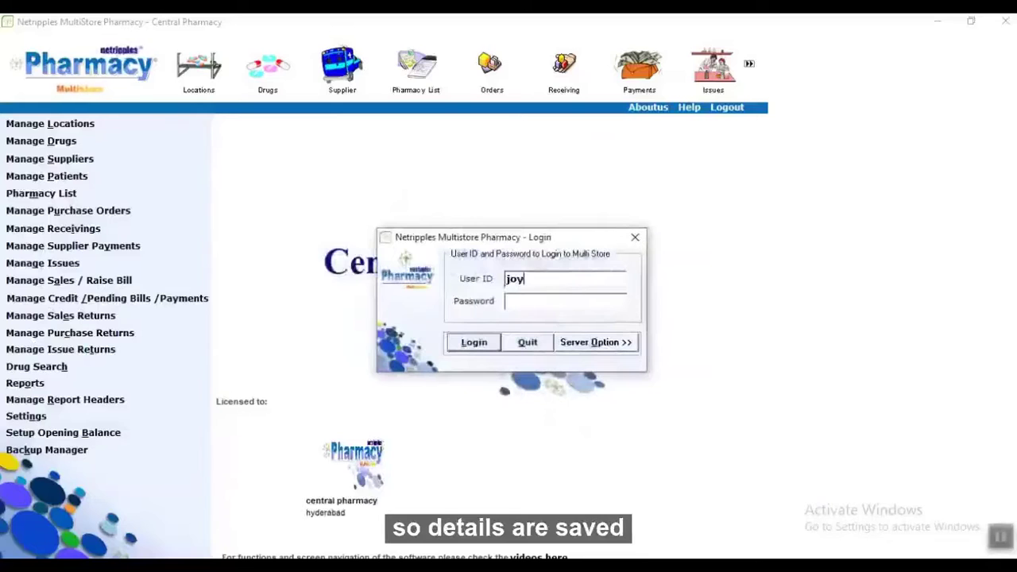
Log back in with the account password and open the Locations List.
text(*)
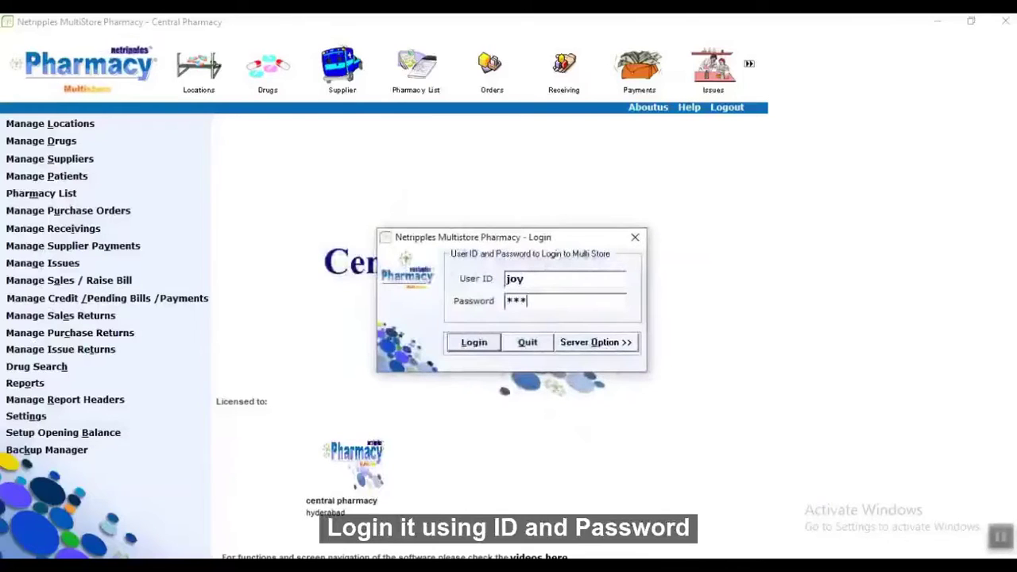
key(Return)
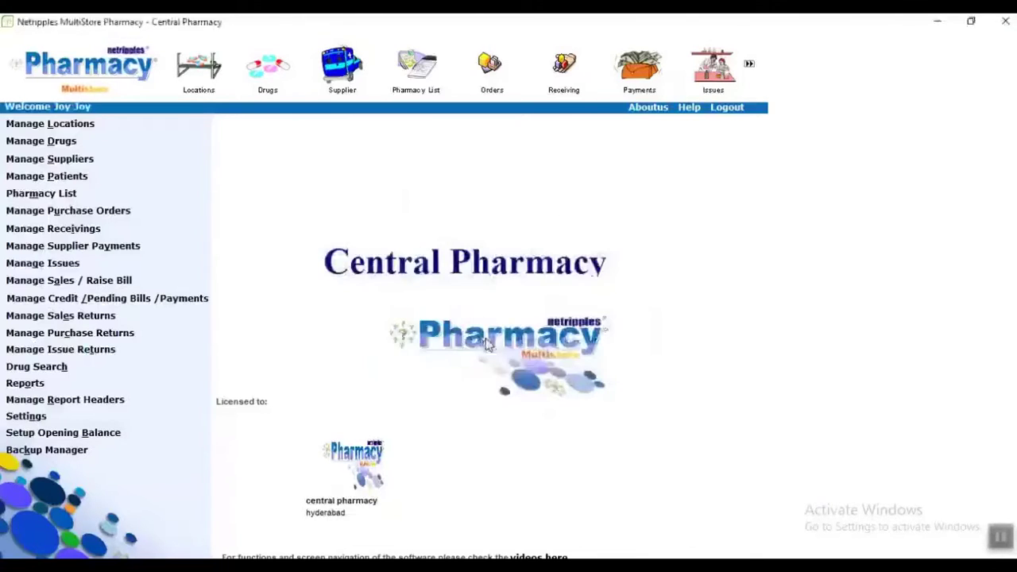
click(72, 127)
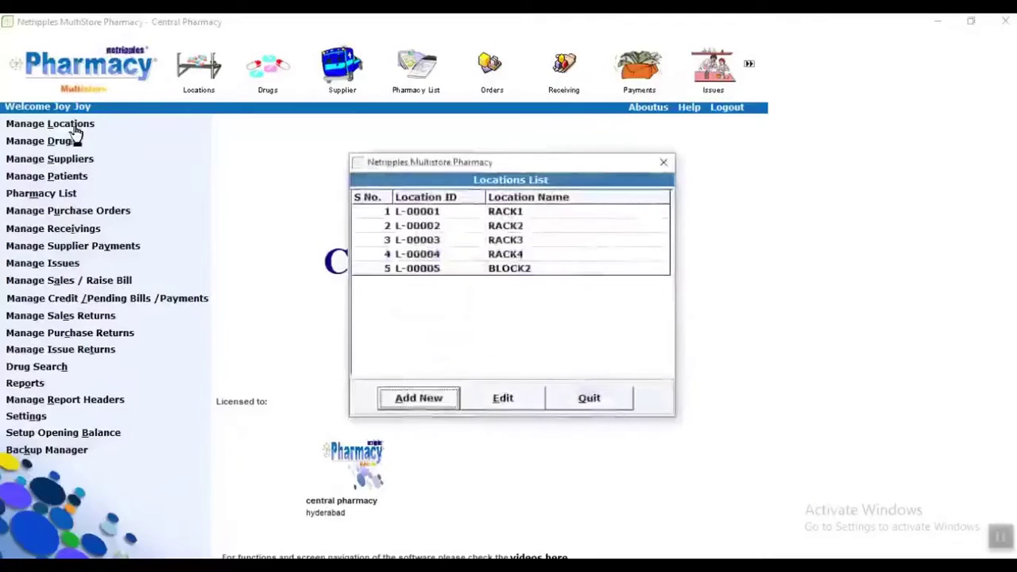
Add location RACK5 as L-00006, then close the list and open the Drug List.
click(417, 398)
text(RACK5)
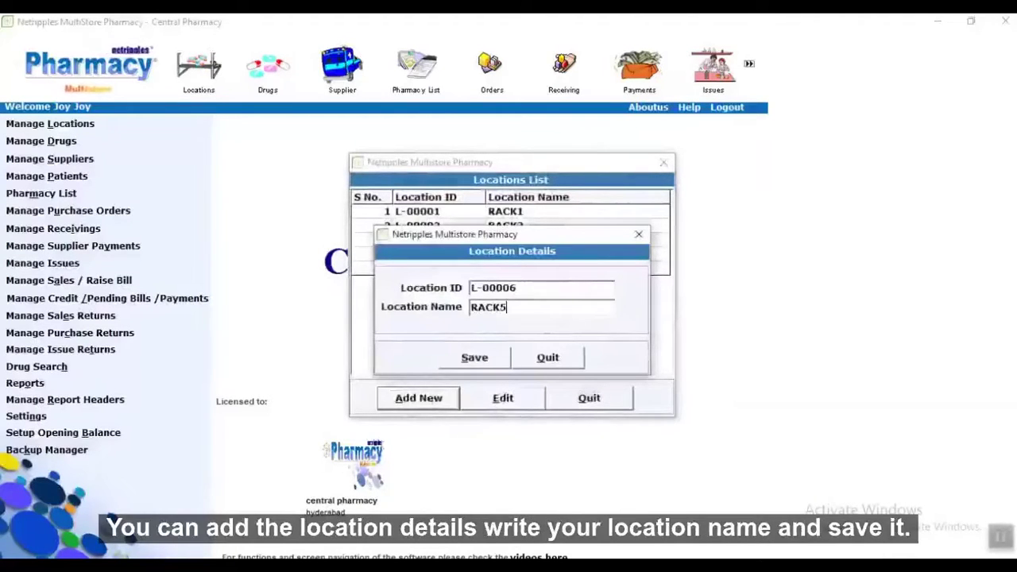
click(469, 363)
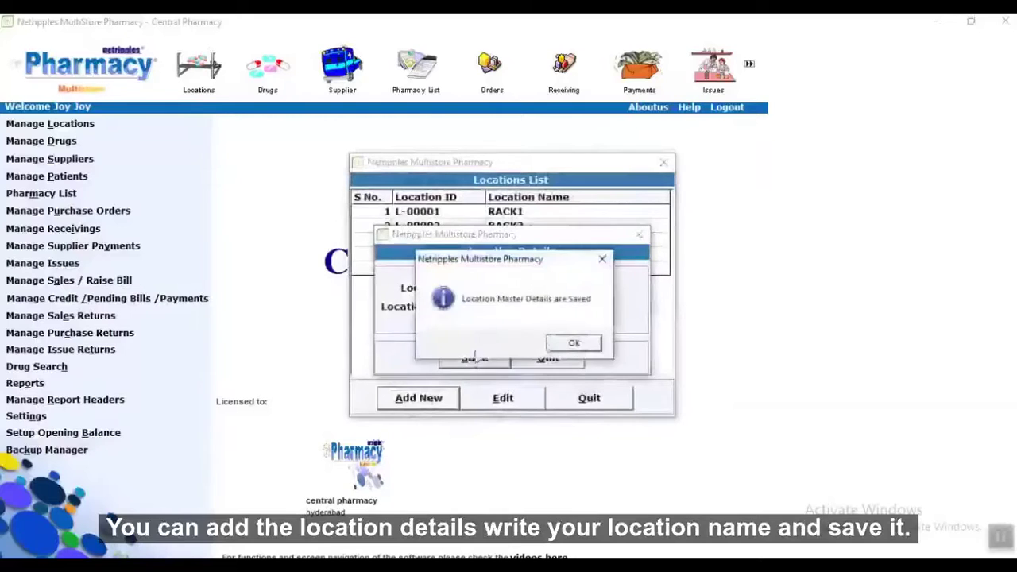
click(555, 347)
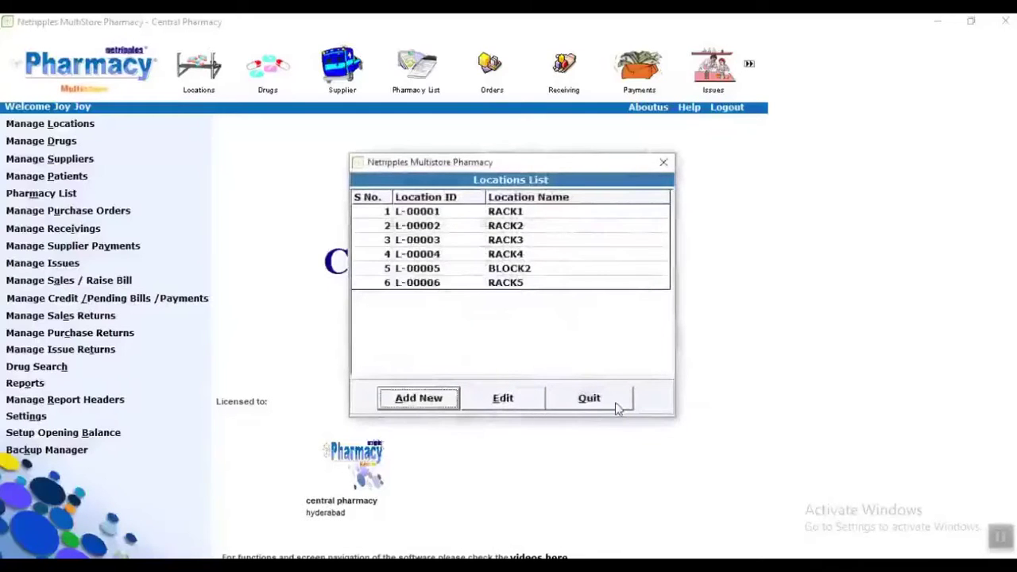
click(615, 402)
click(48, 143)
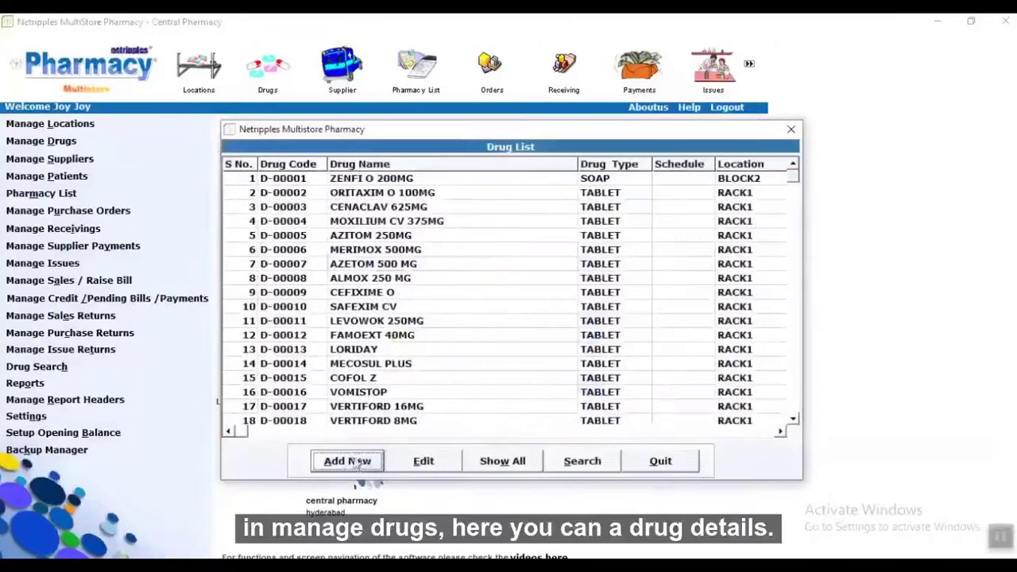
Start a new Restricted Medicine drug of type CAPS named DOULIN.
click(349, 462)
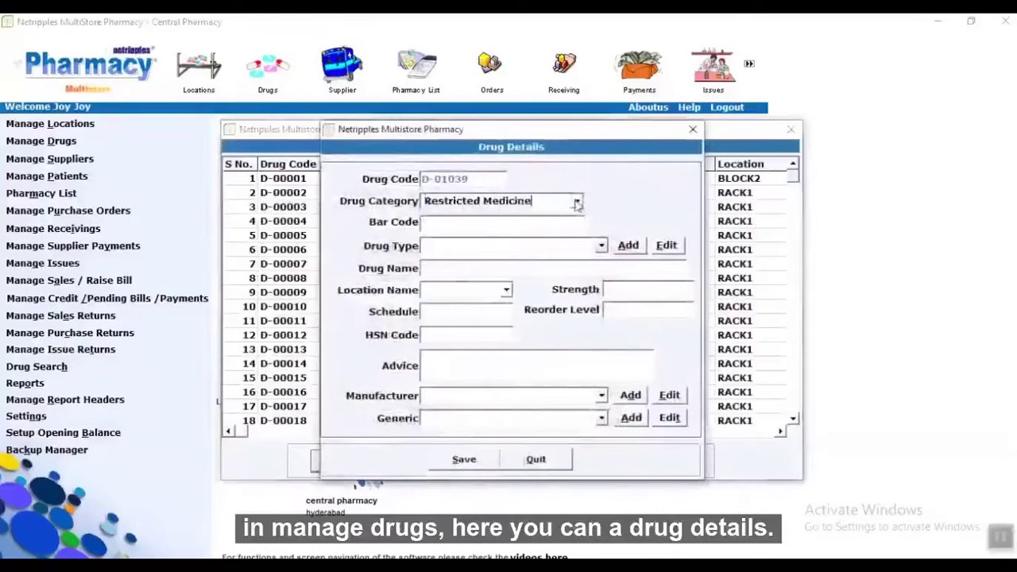
click(578, 204)
click(578, 204)
click(527, 225)
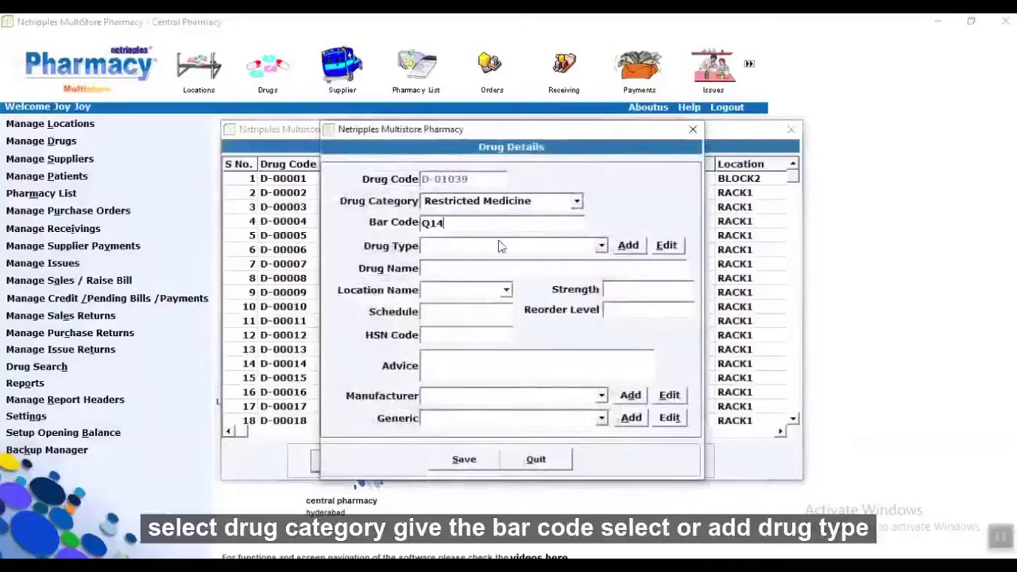
click(499, 247)
click(469, 259)
click(468, 267)
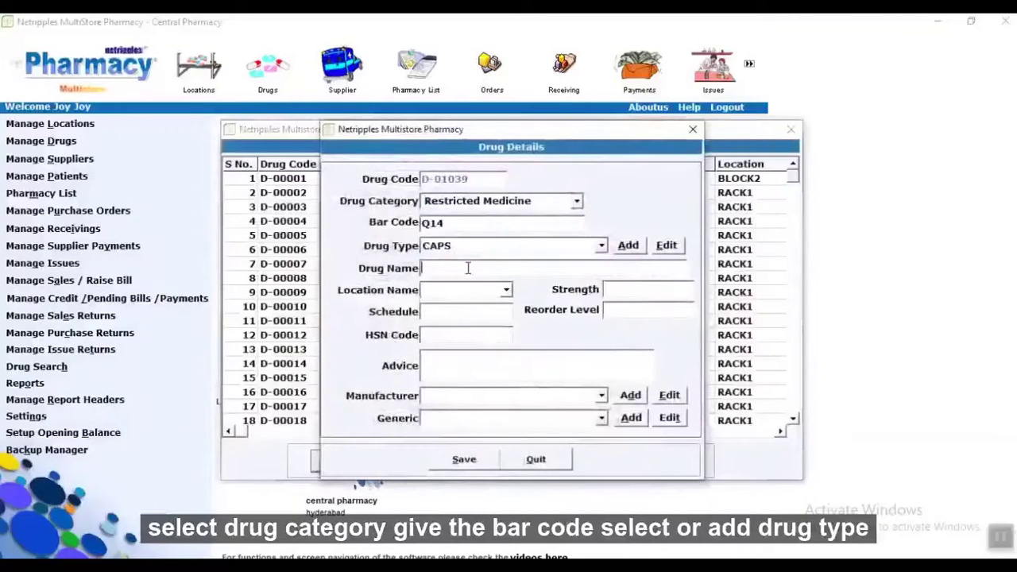
text(DOULIN)
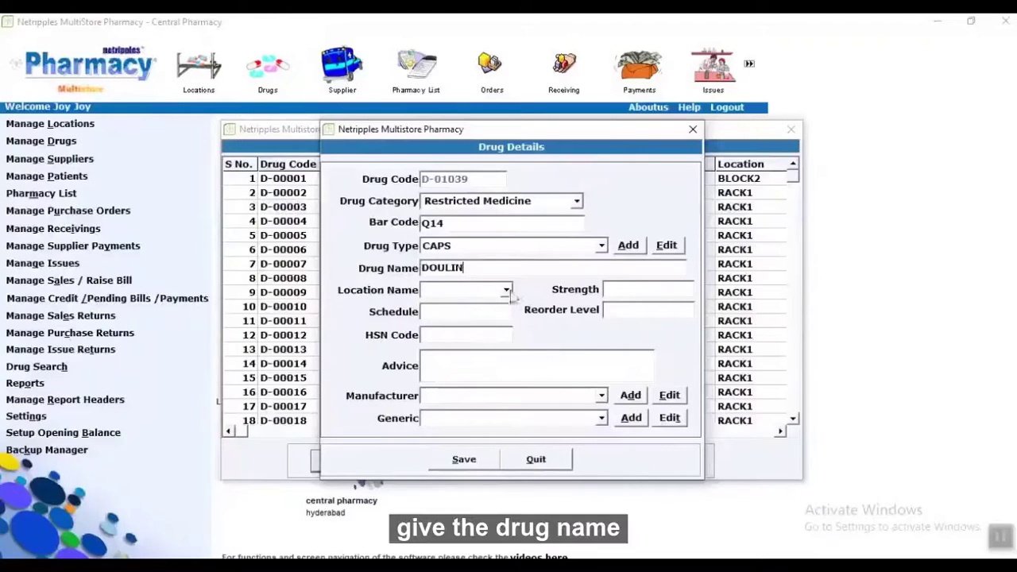
Give it location RACK4, strength 20 MG, ALEMB, AZITHROMYCIN; save and close the list.
click(506, 290)
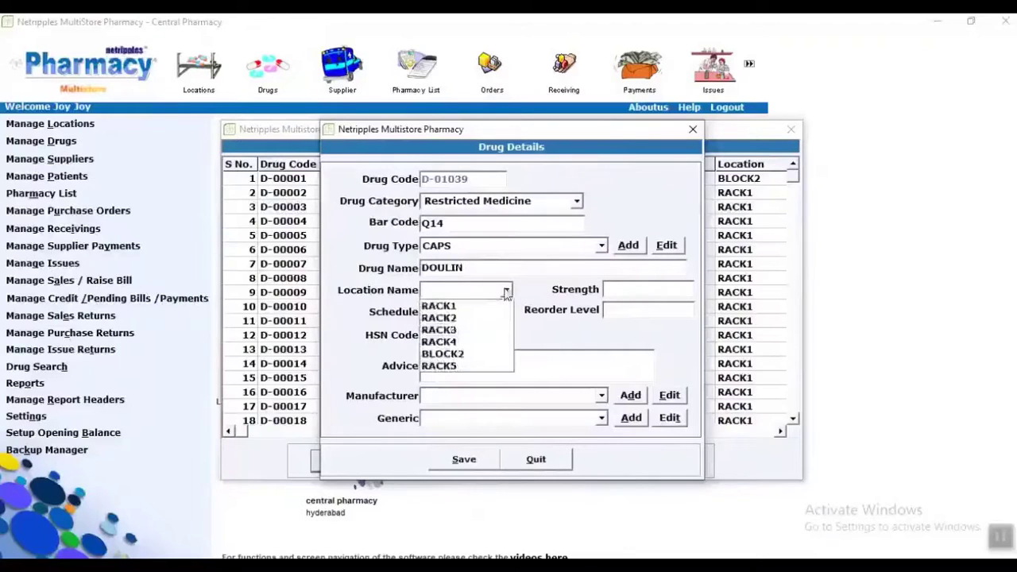
click(459, 341)
click(662, 294)
text(20)
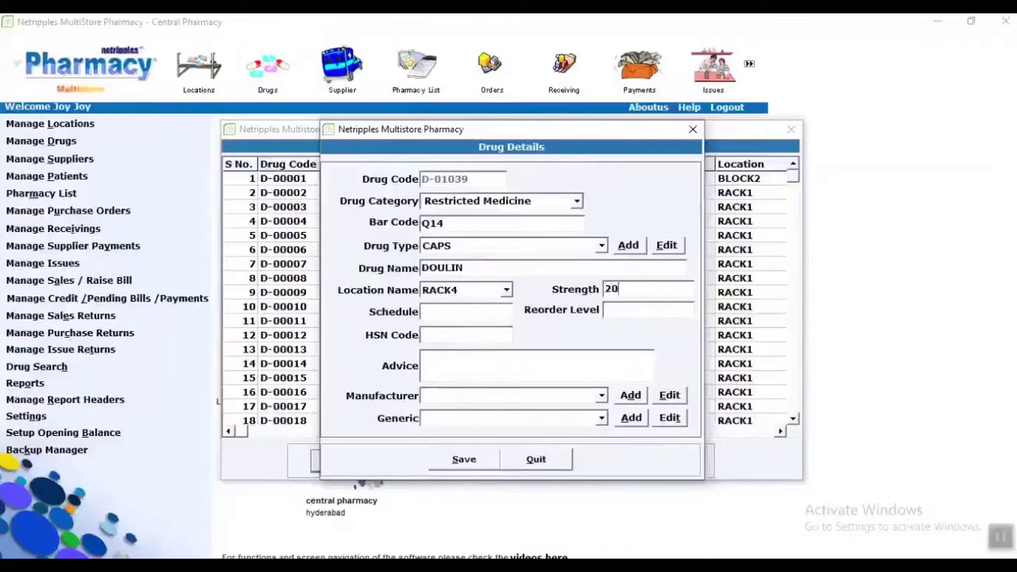
text( MG)
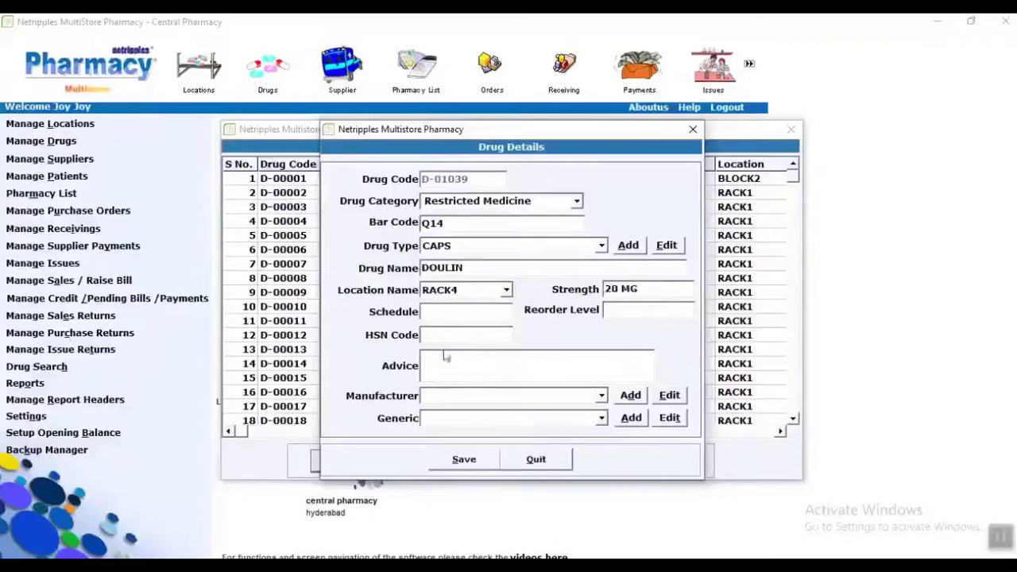
click(480, 396)
scroll(454, 472, down, 5)
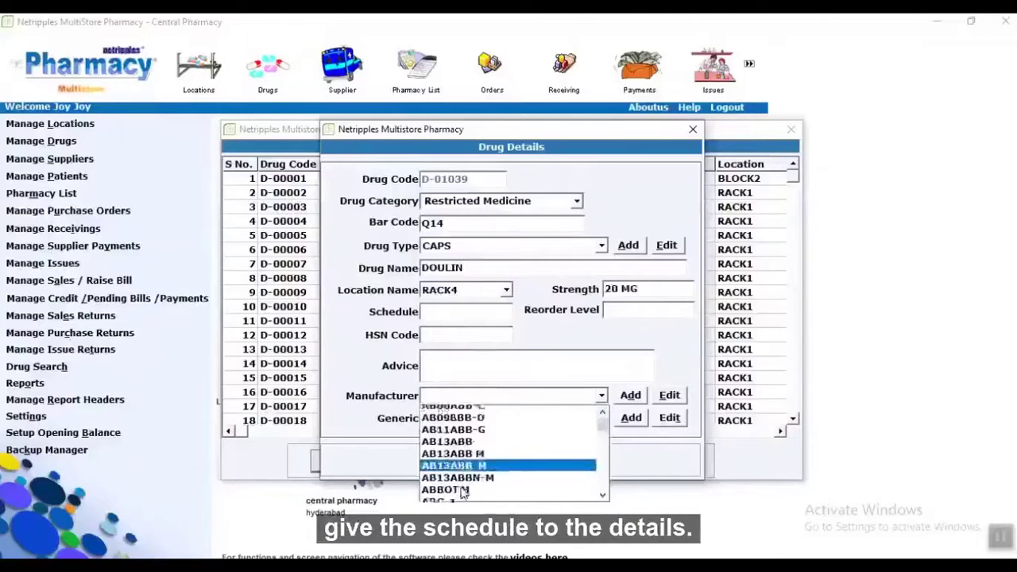
click(461, 436)
click(481, 418)
click(463, 434)
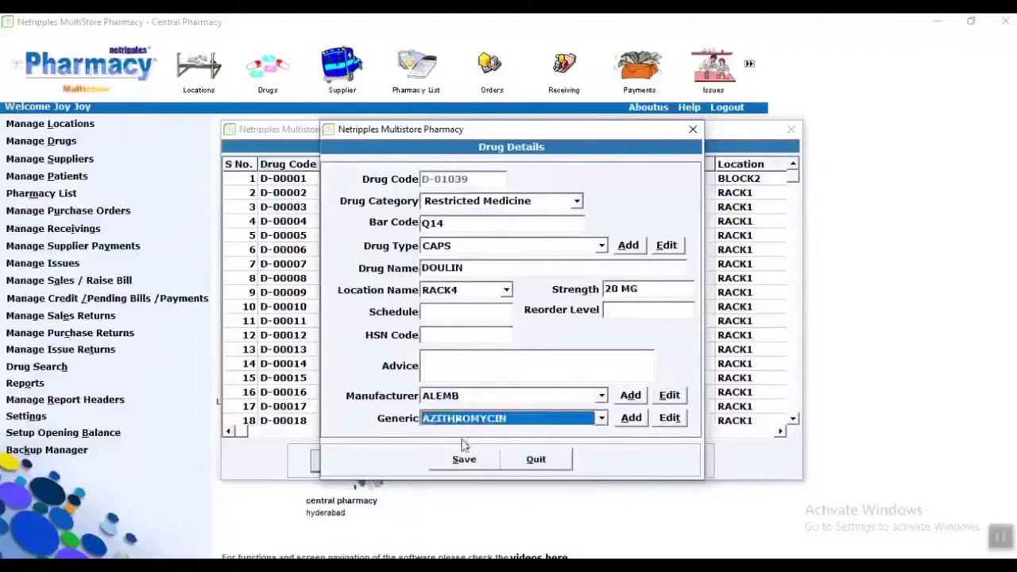
click(475, 461)
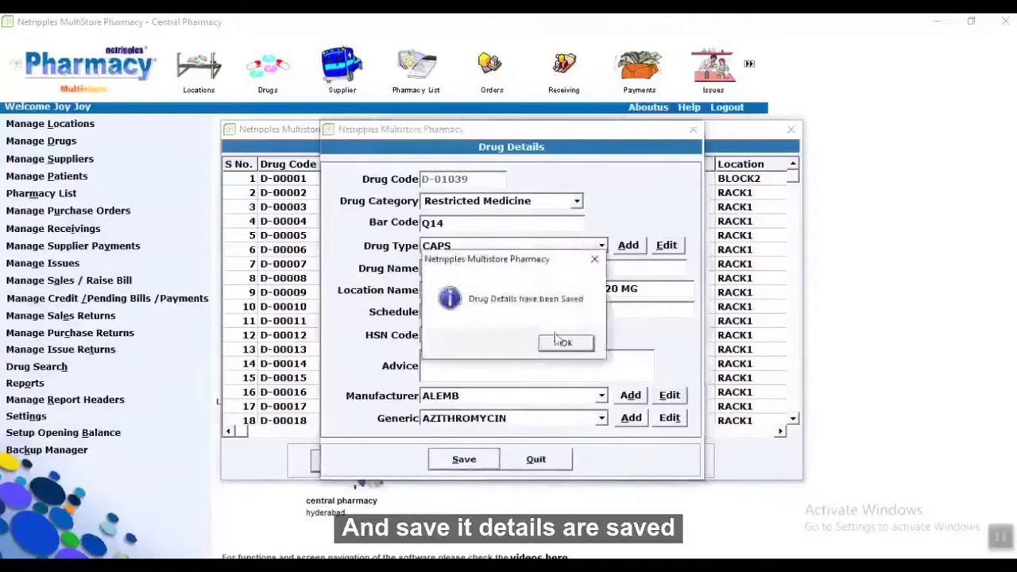
click(562, 342)
click(662, 461)
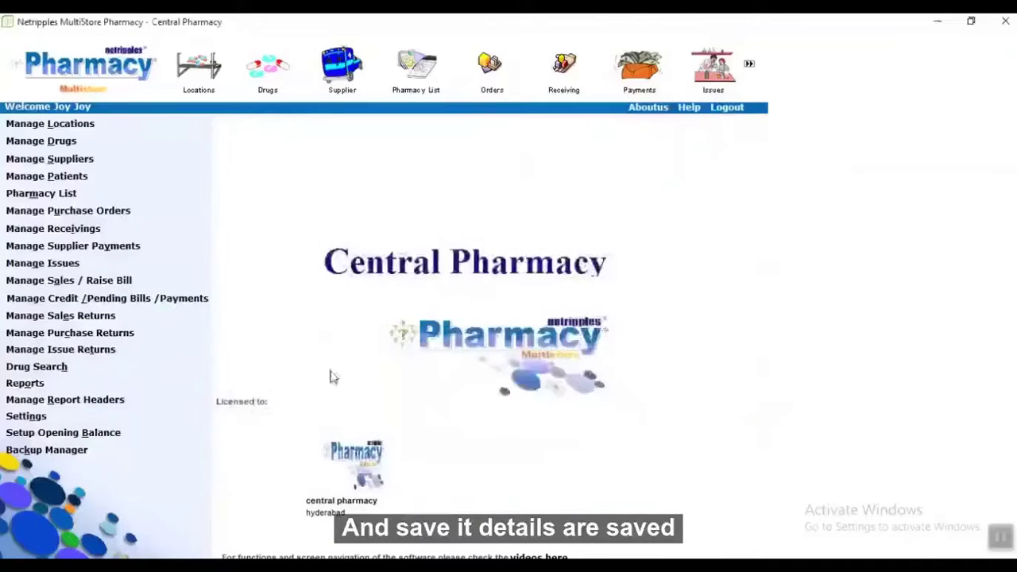
Add a new supplier by name in India, Telangana, Hyderabad.
click(75, 159)
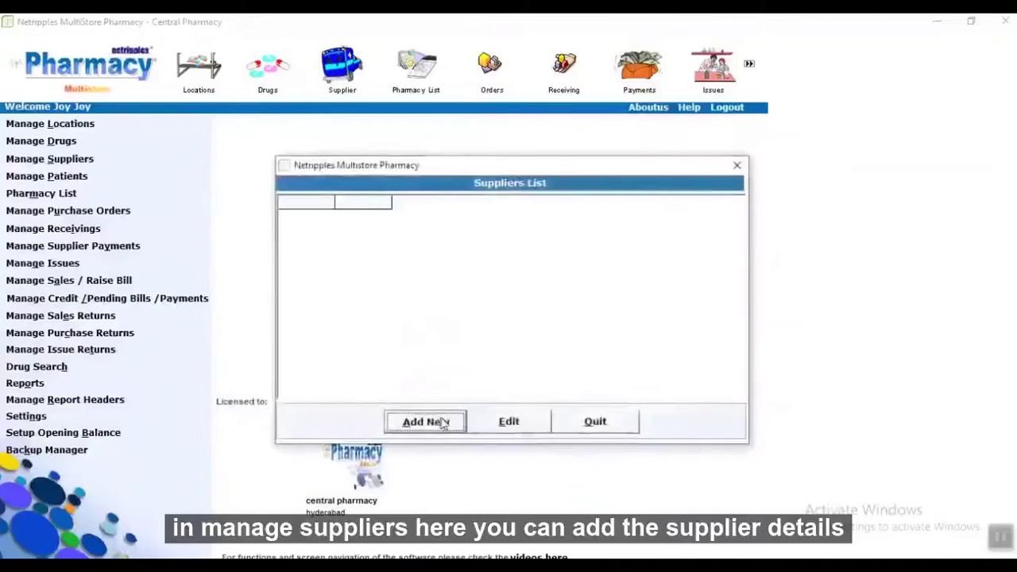
click(424, 421)
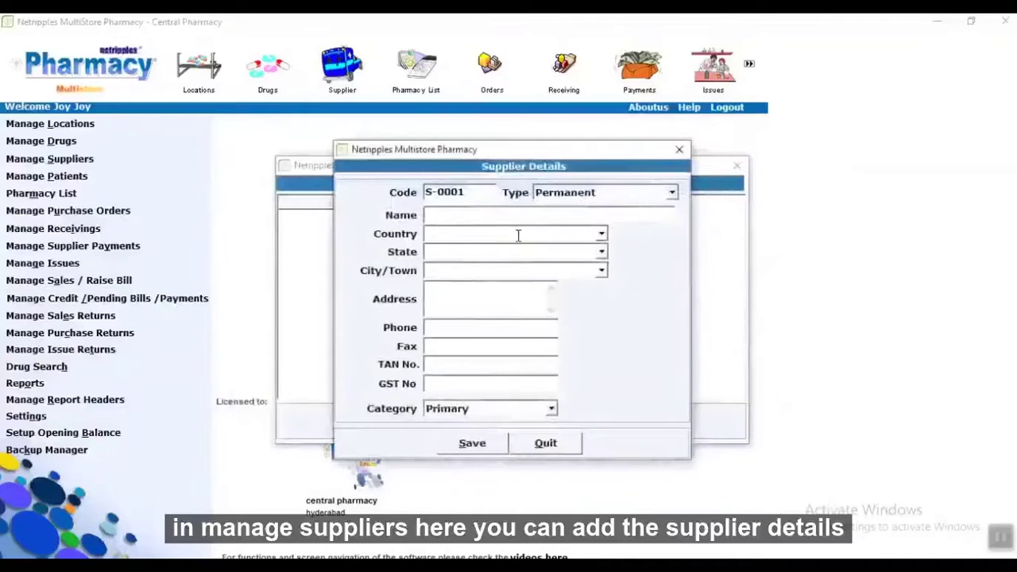
text(J)
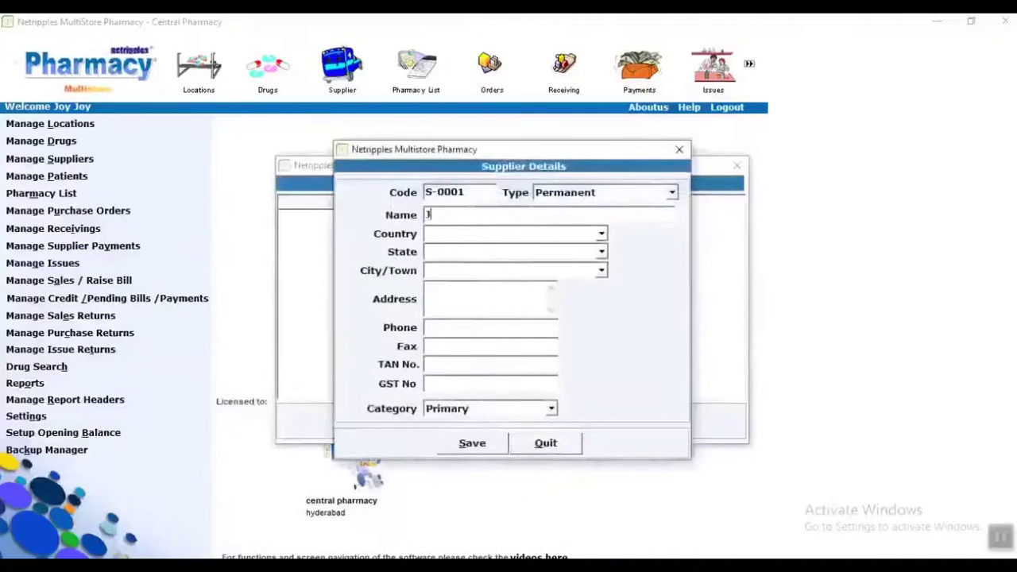
text(OHNSON)
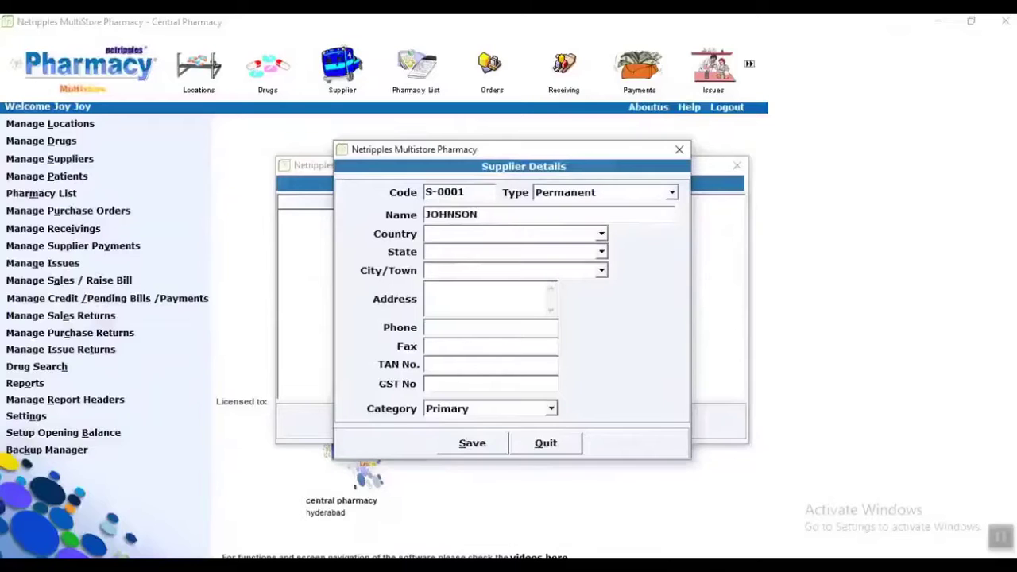
text(India)
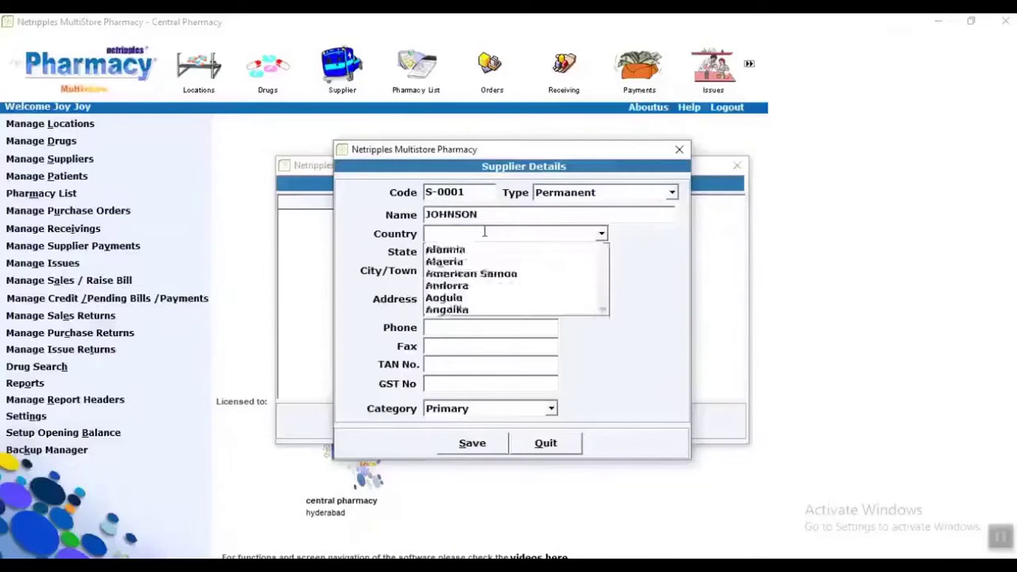
key(Return)
text(Telangana)
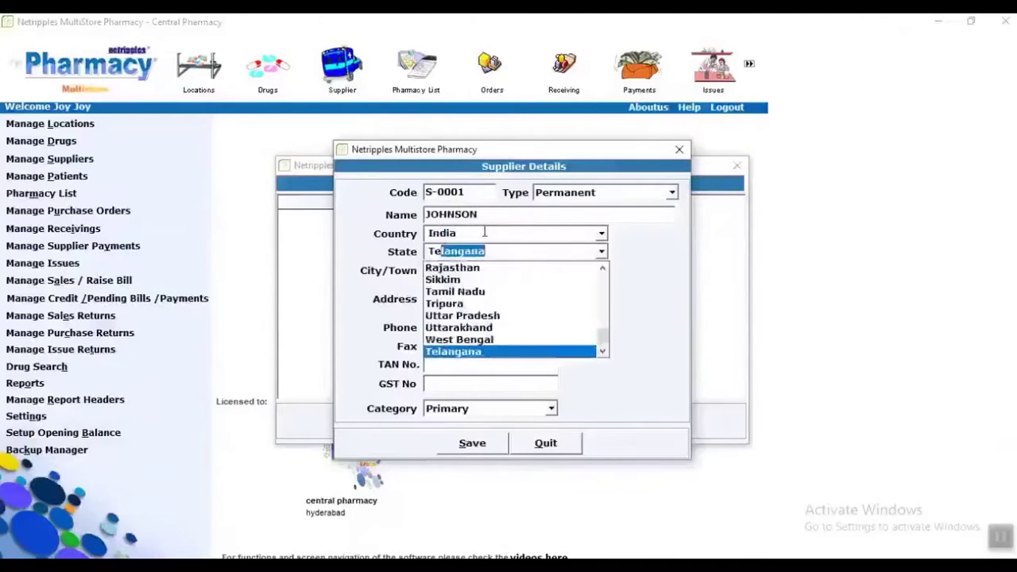
key(Return)
text(Hyderabad)
key(Return)
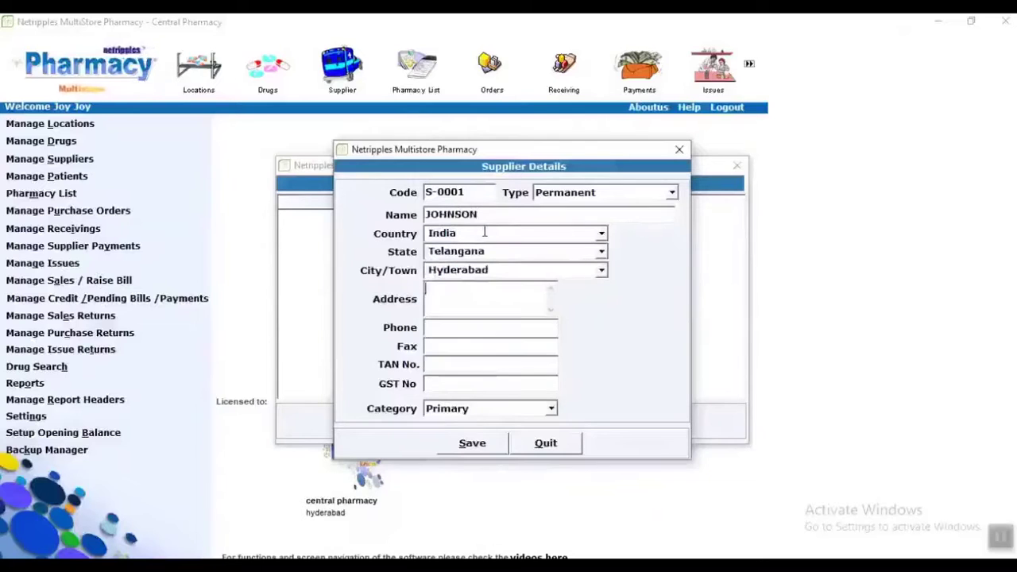
Fill the supplier's address, phone and tax numbers, keep Primary category, and save.
text(hyderabad)
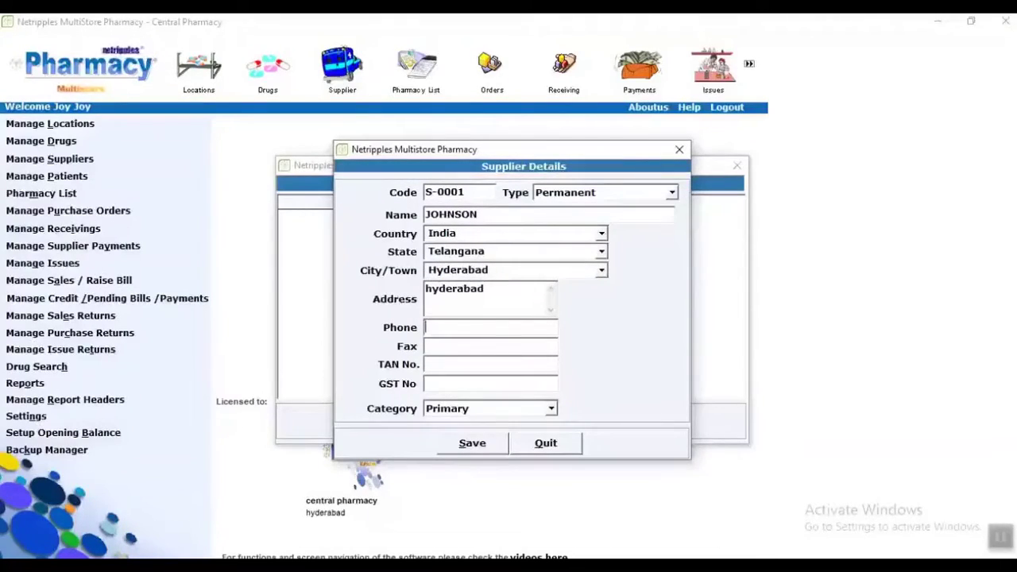
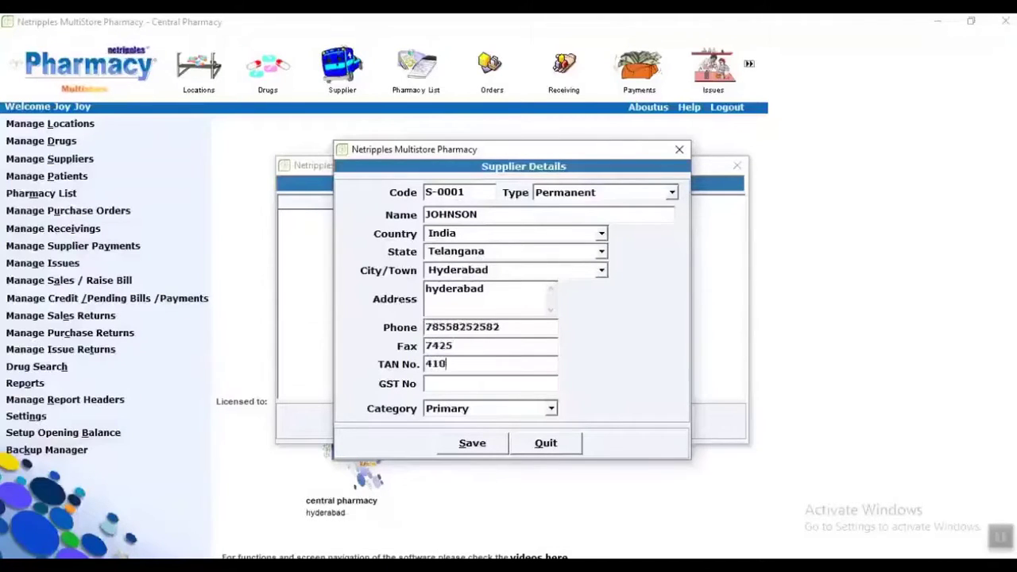
key(Tab)
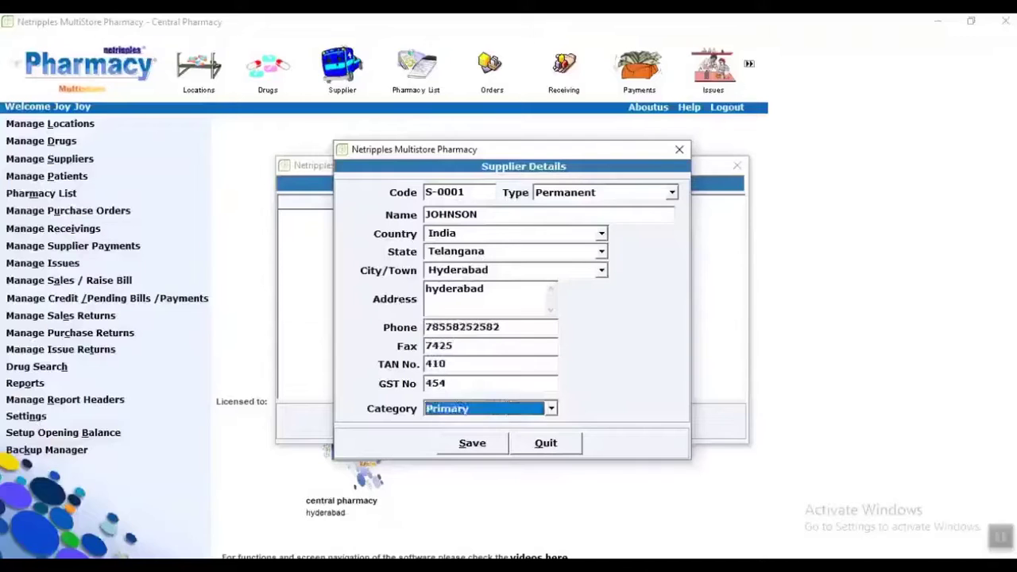
key(Tab)
key(Return)
key(Return)
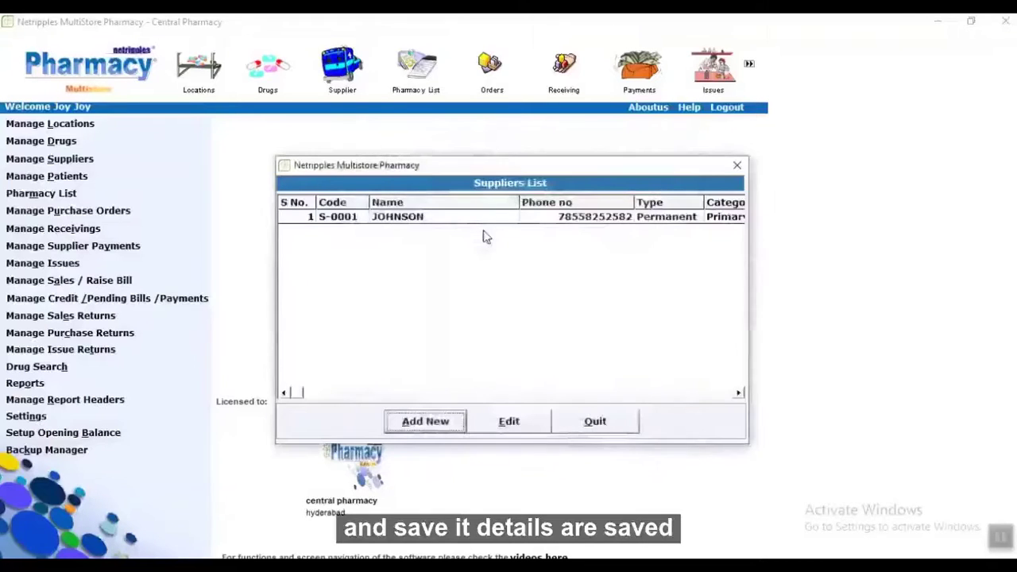
click(578, 416)
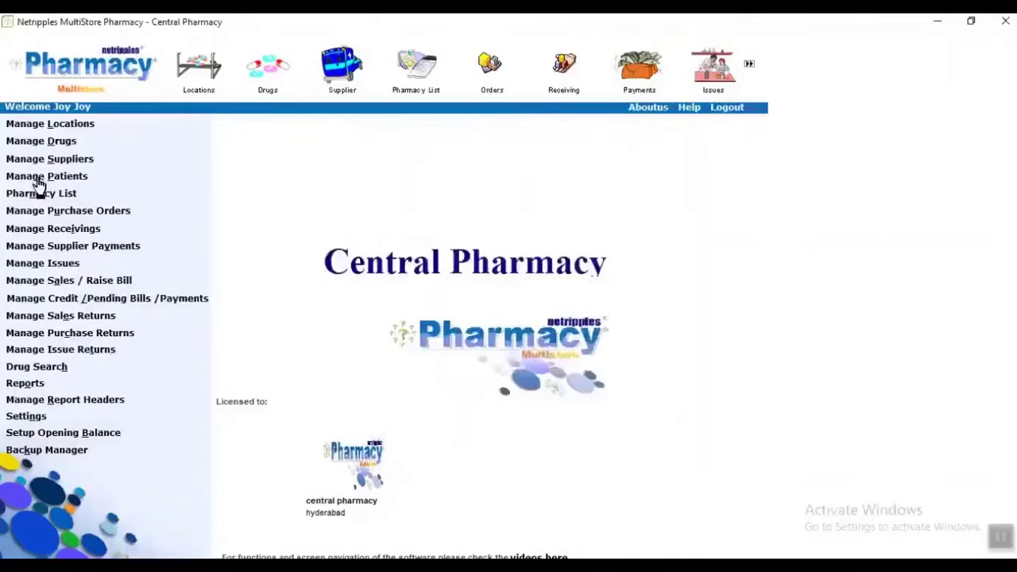
Add a new patient with address 'ab' in India, Telangana, Hyderabad.
click(36, 176)
click(410, 433)
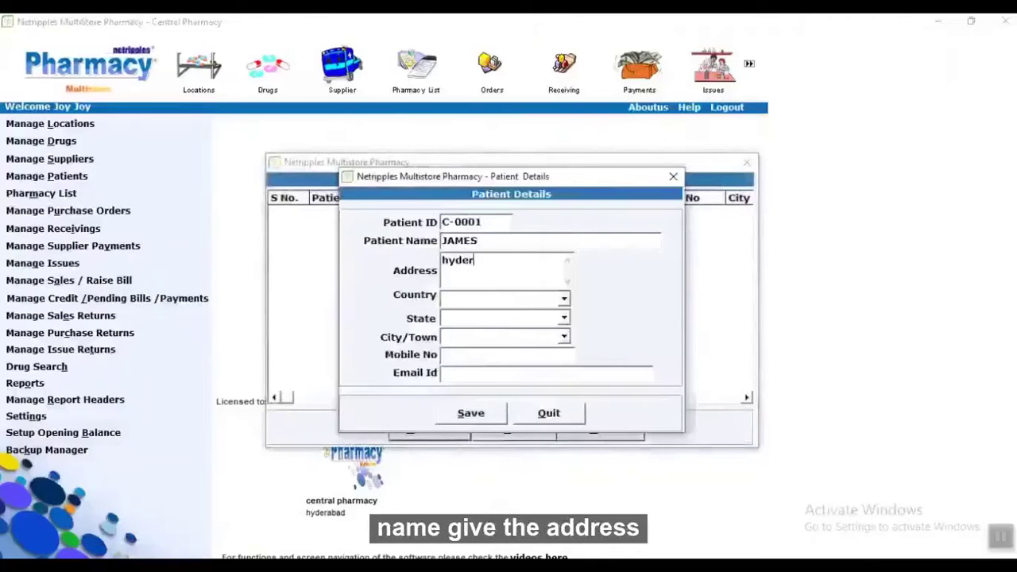
text(abad)
key(Tab)
text(India)
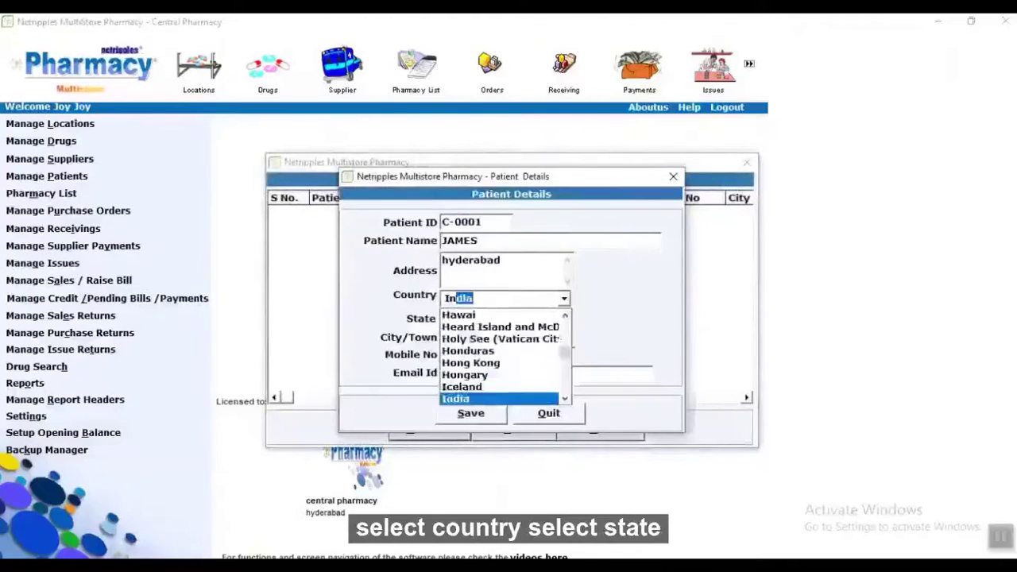
key(Tab)
text(Telangana)
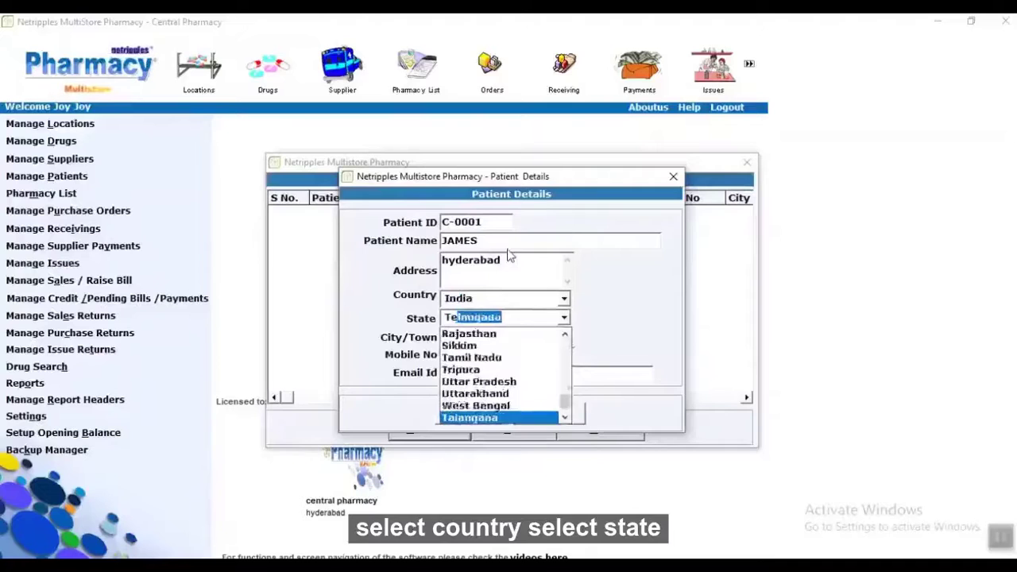
key(Tab)
text(Hyderabad)
key(Tab)
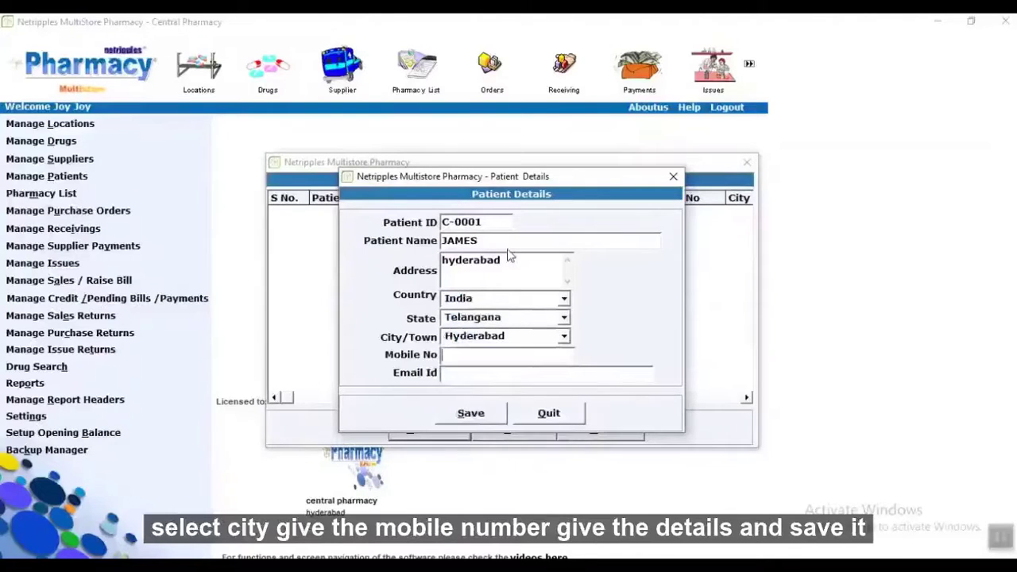
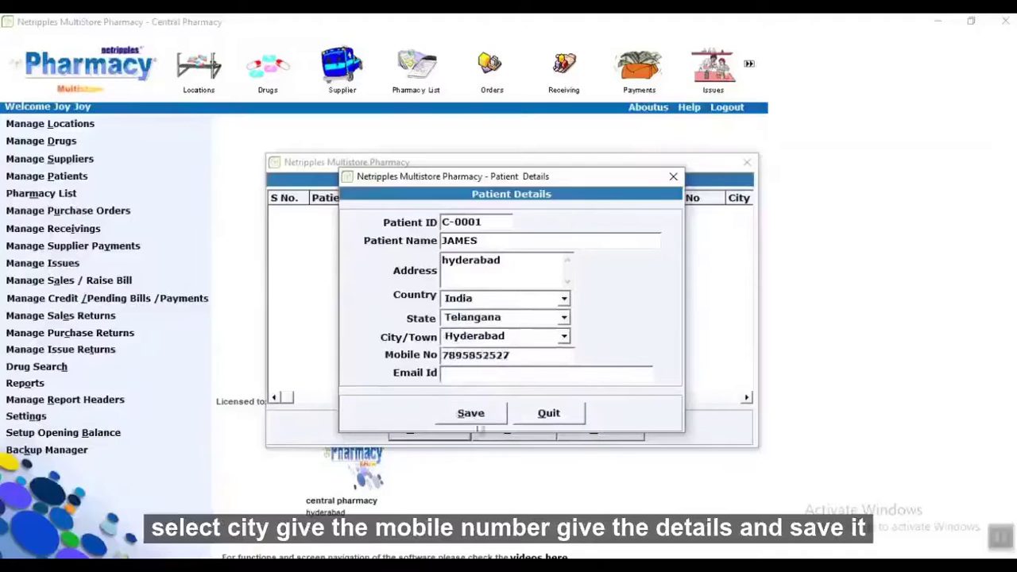
Enter the patient's mobile number, save the record, and close the patient list.
click(470, 414)
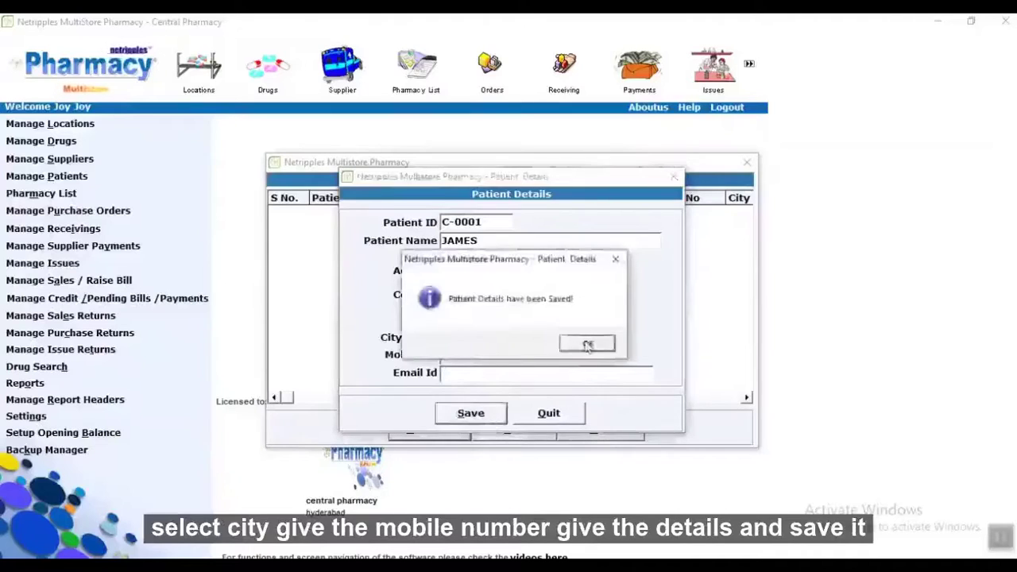
click(586, 346)
click(592, 427)
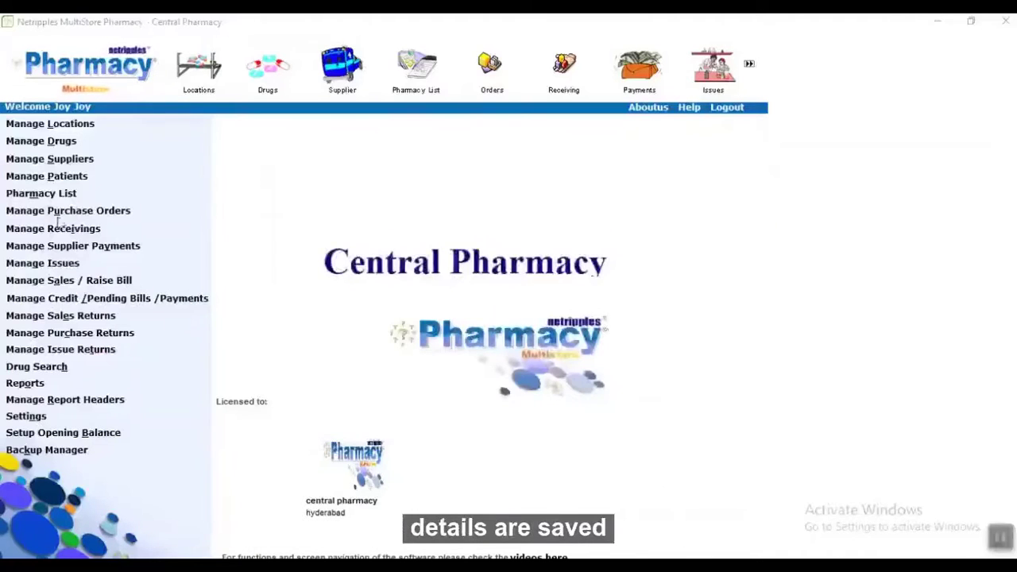
Add pharmacy PHA-01 named APOLO PHARMACY to the pharmacy list and return to the home screen.
click(61, 199)
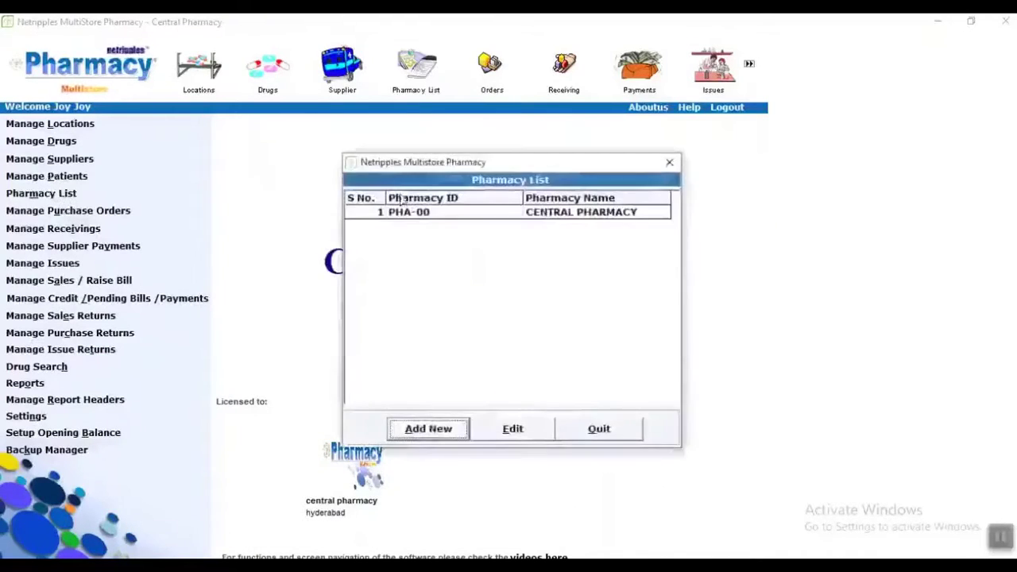
click(433, 427)
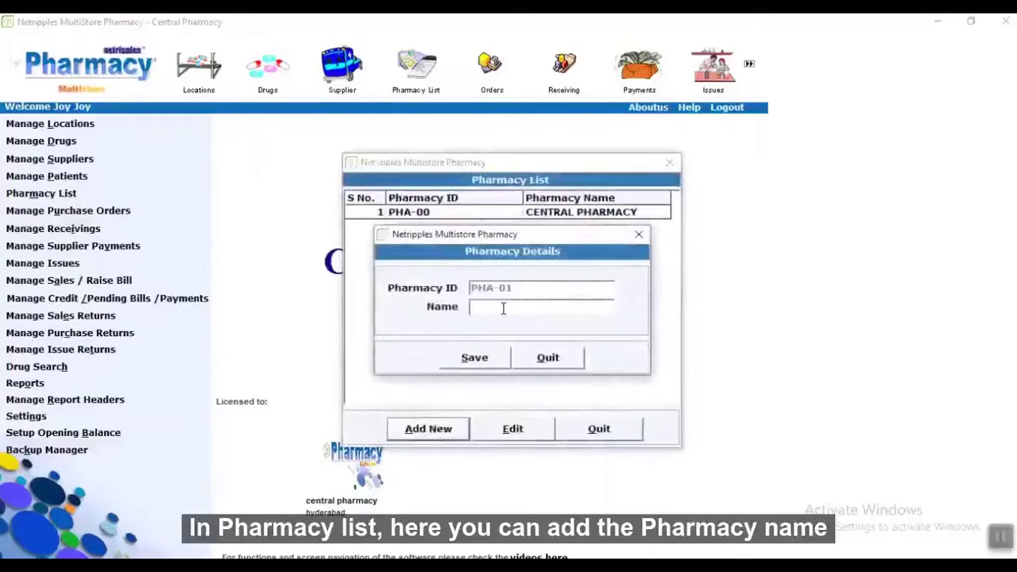
text(APP)
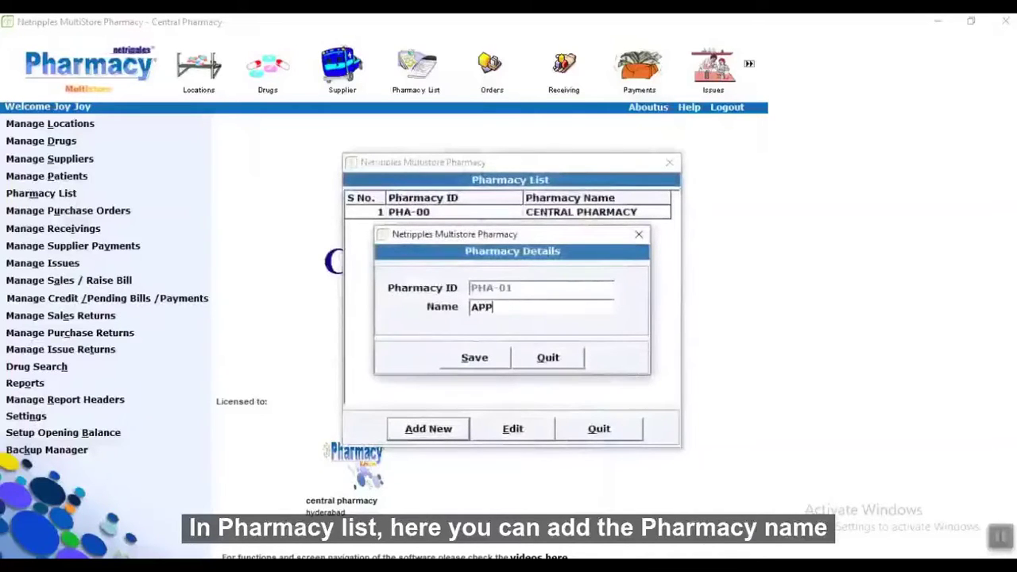
key(BackSpace)
text(OLO)
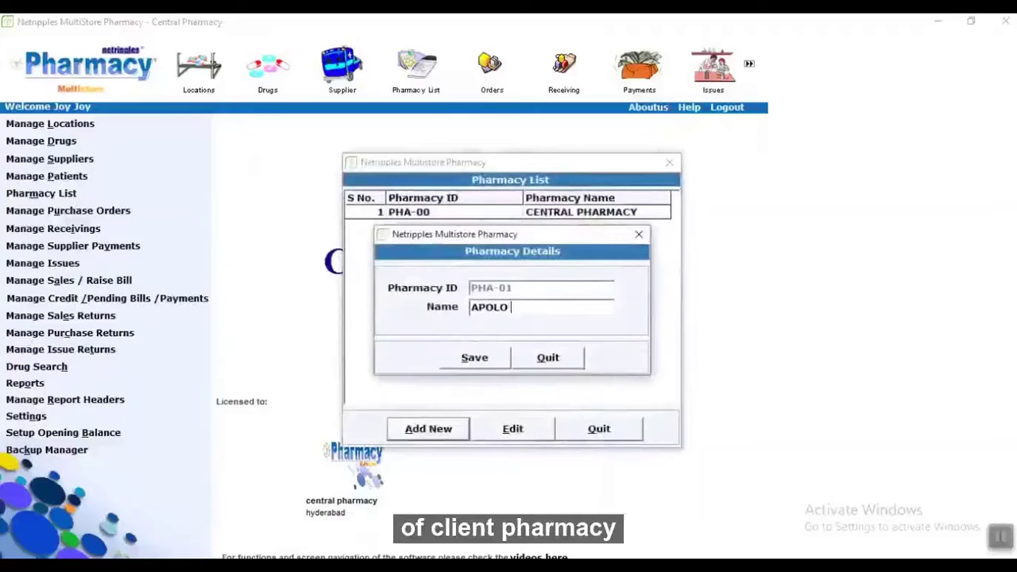
text( PHARMACY)
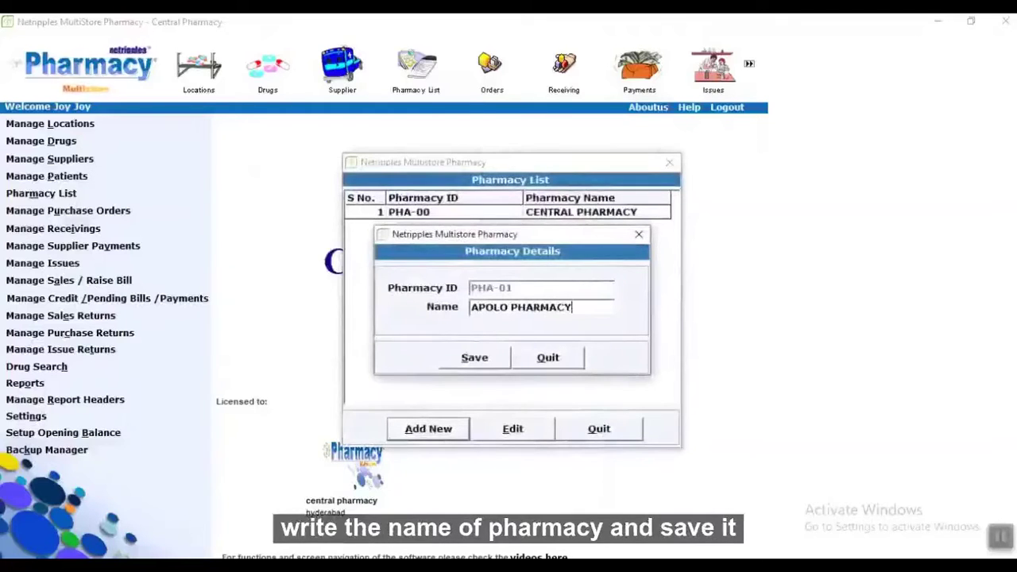
click(465, 355)
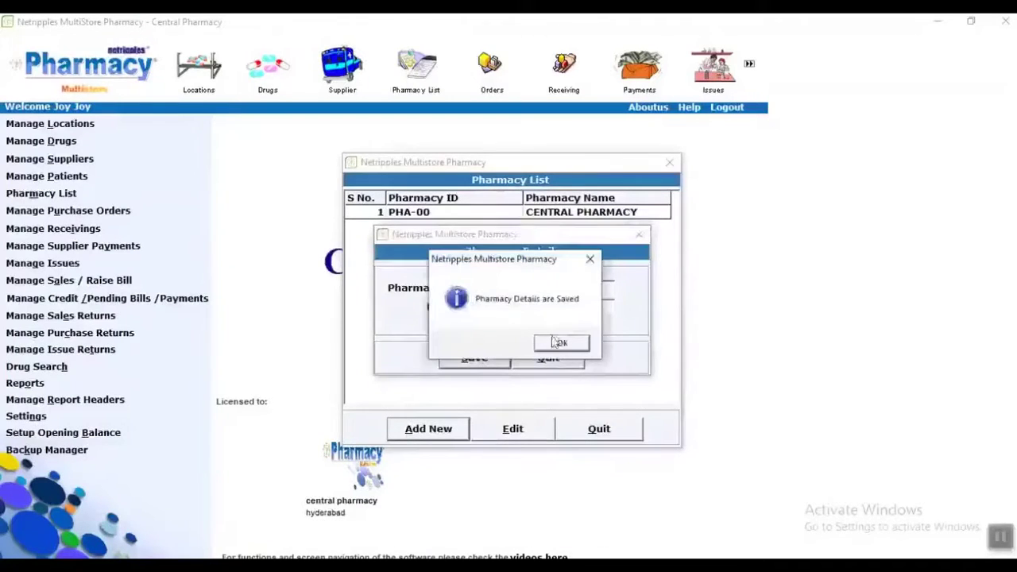
click(556, 344)
click(599, 428)
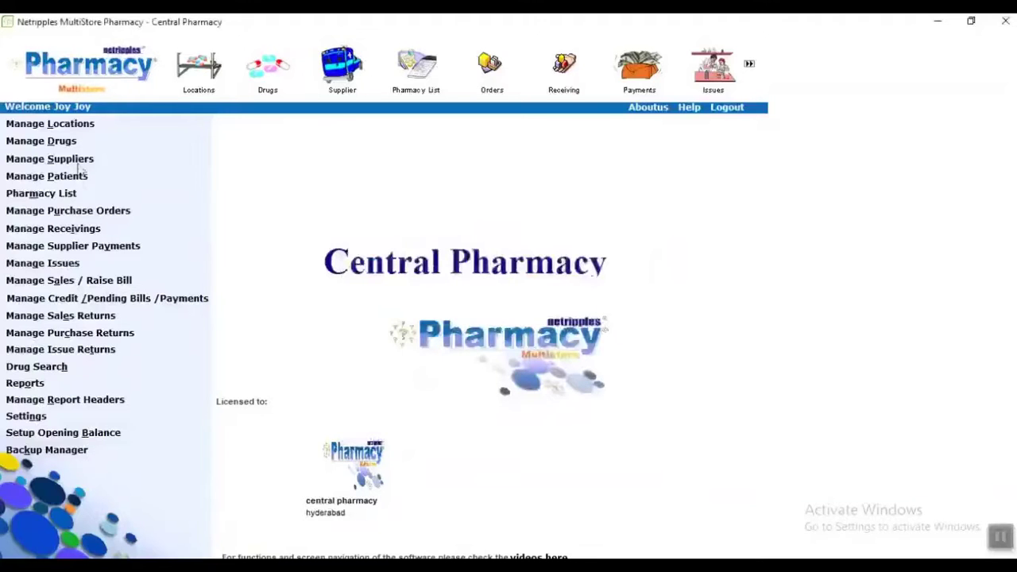
Start a purchase order to supplier JOHNSON with reference Quotation QA1.
click(68, 211)
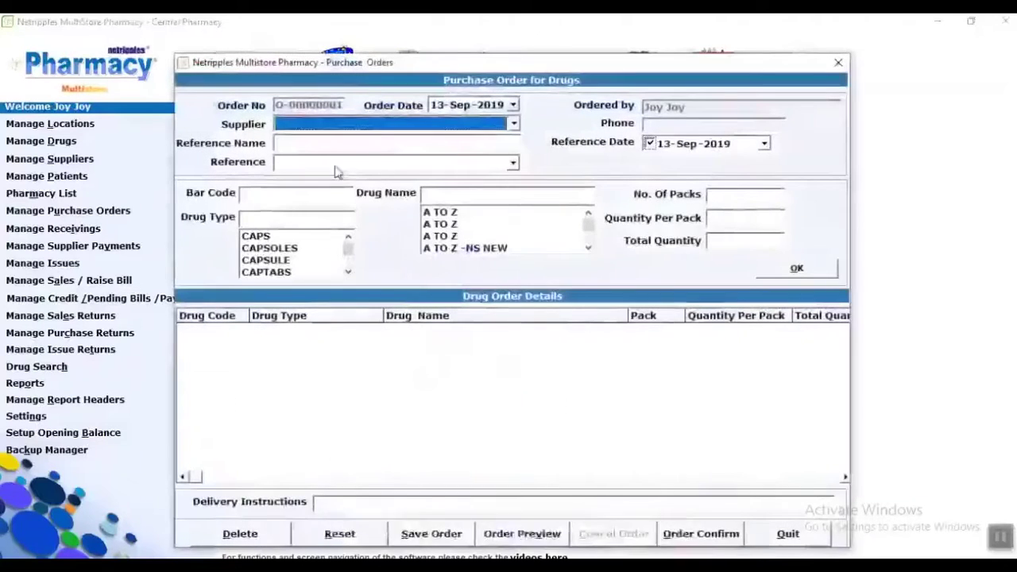
click(442, 130)
click(370, 136)
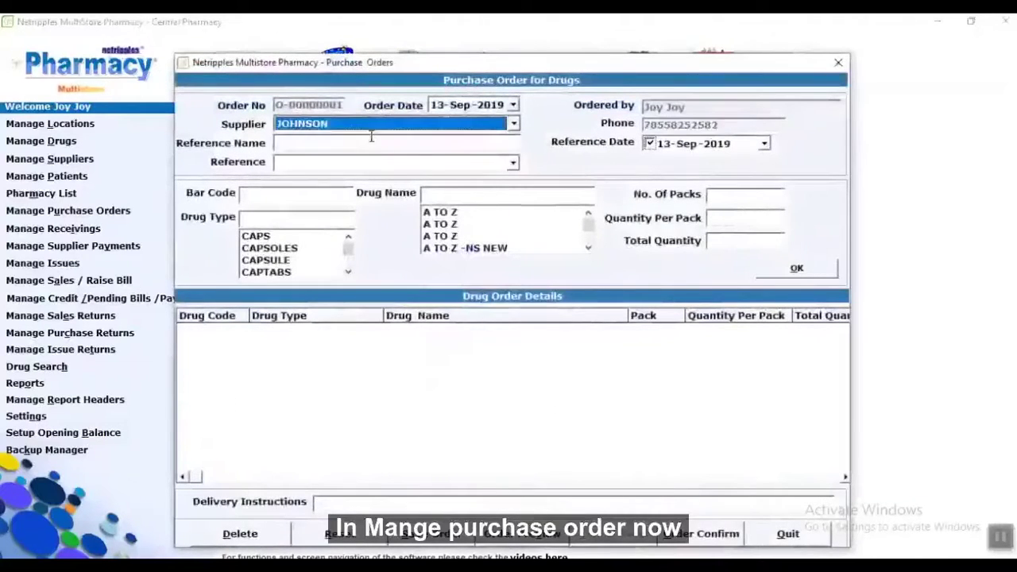
key(Tab)
key(Tab)
key(Down)
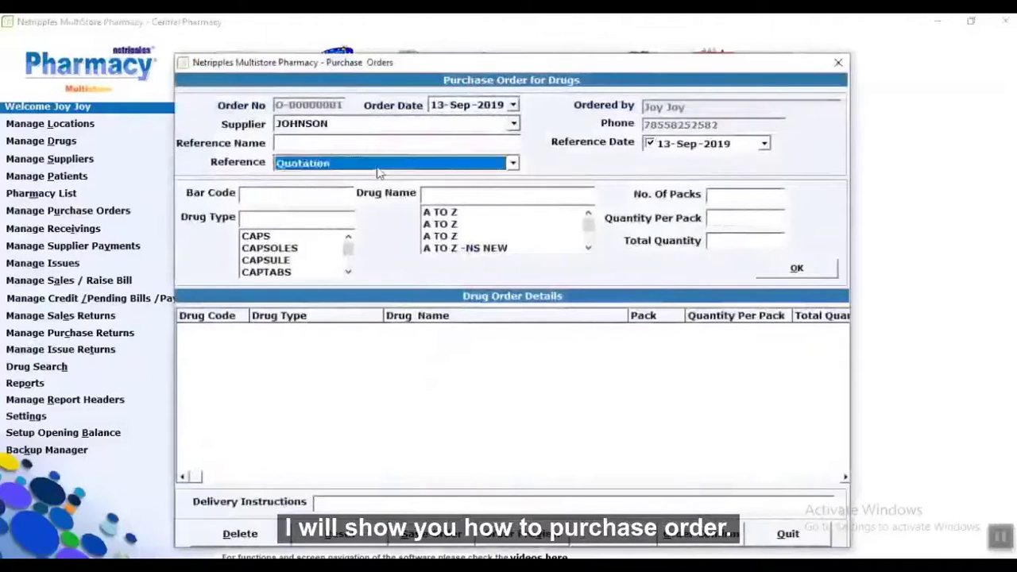
key(Tab)
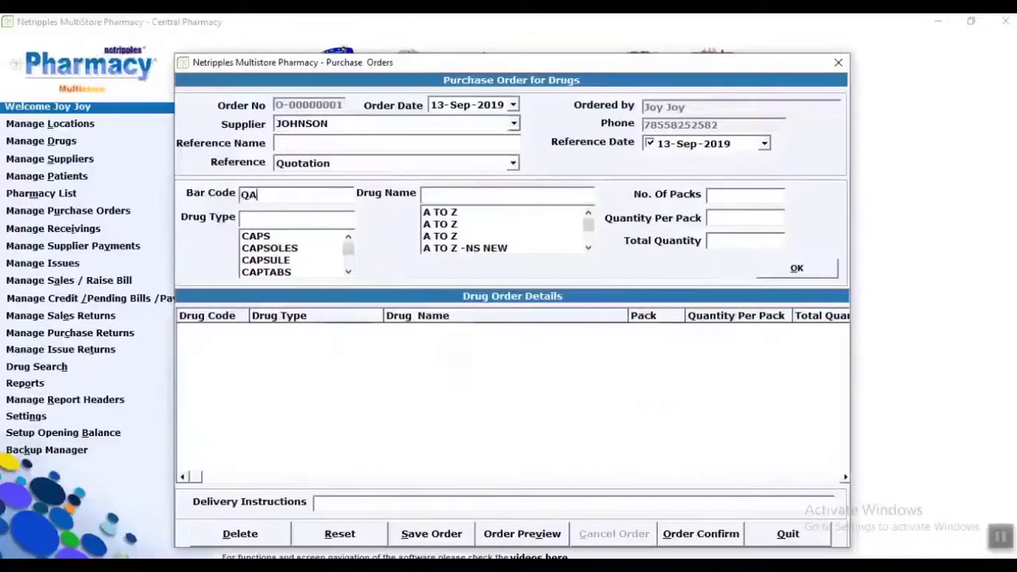
text(QA1)
Add 50 packs of DOULIN capsules, 10 per pack, and save order O-00000001.
key(Tab)
key(Down)
key(Down)
key(Up)
key(Up)
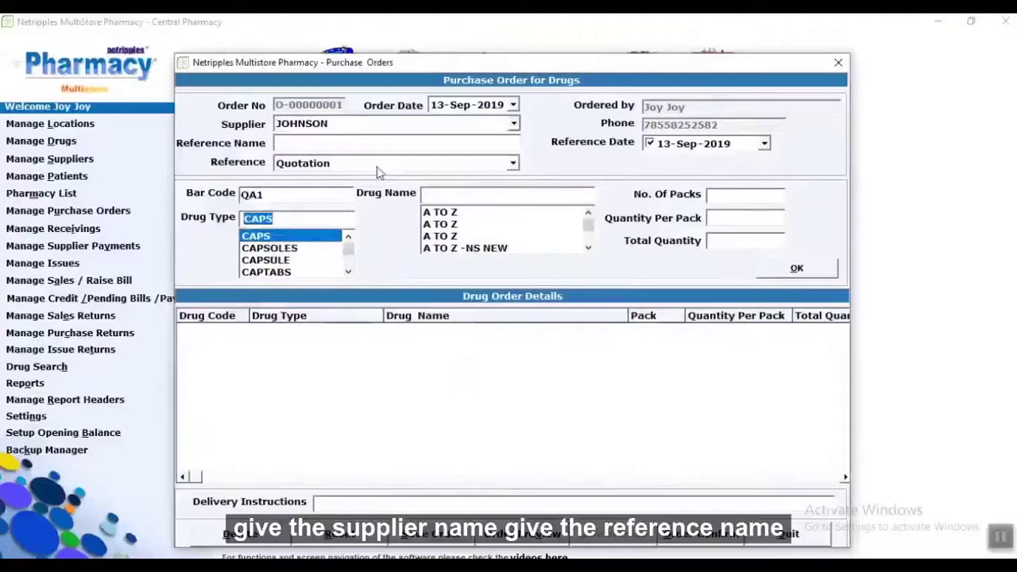
key(Tab)
key(Tab)
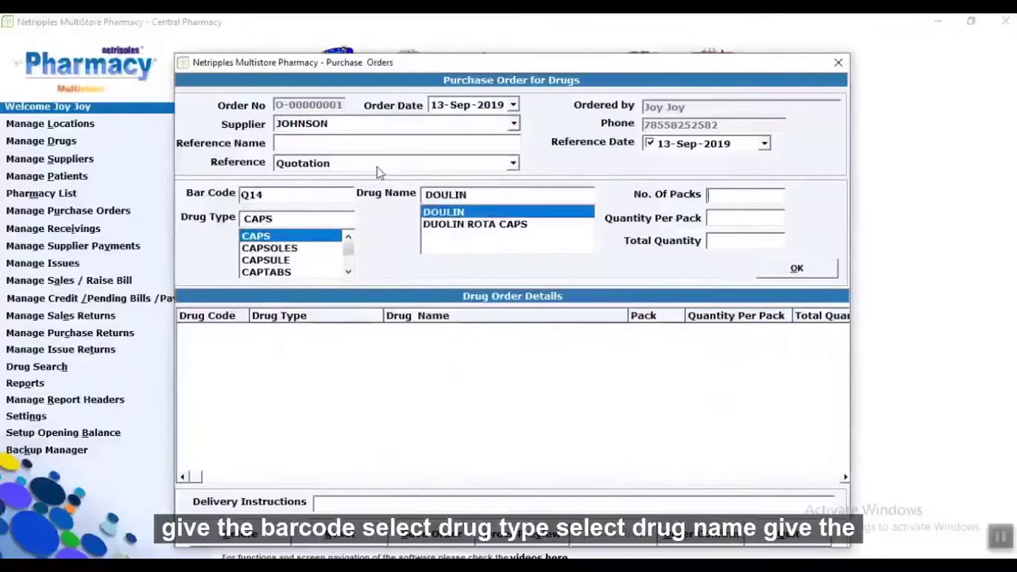
text(50)
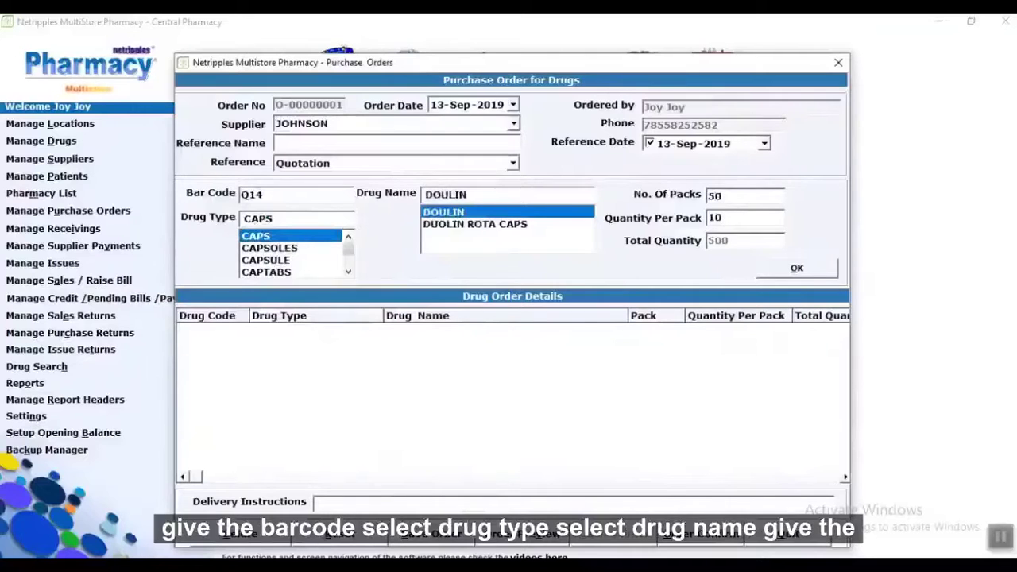
click(786, 269)
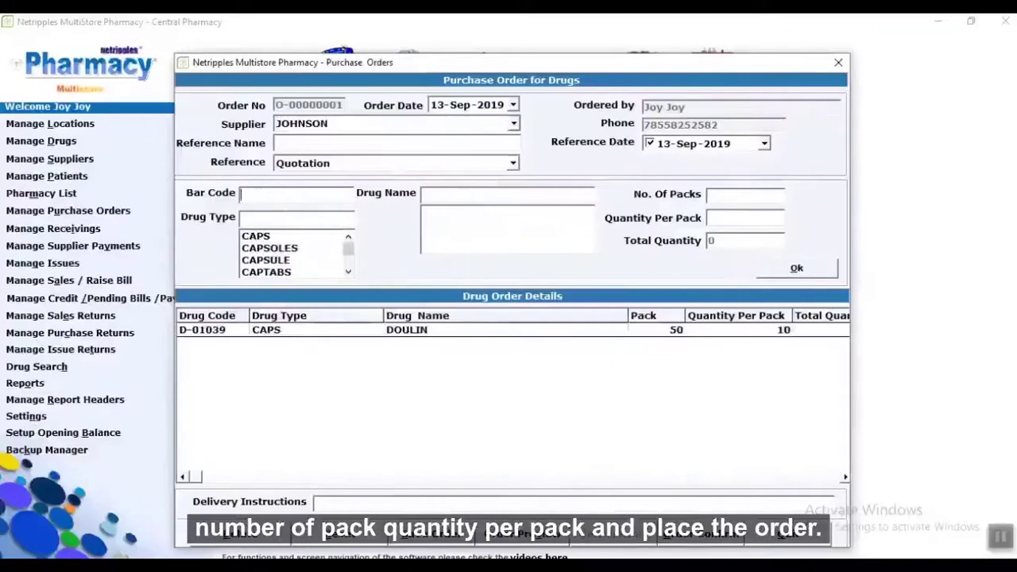
click(436, 543)
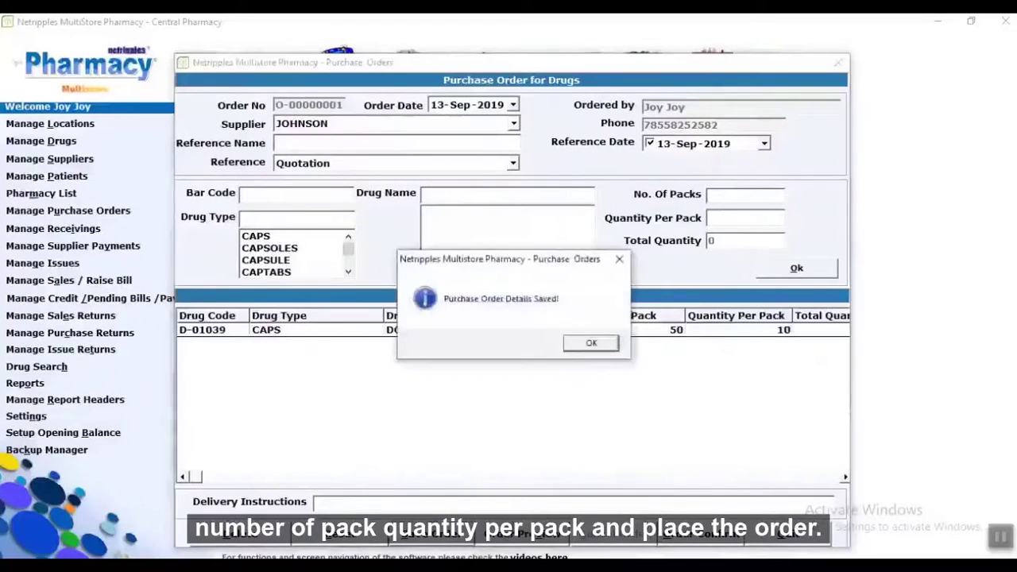
click(591, 344)
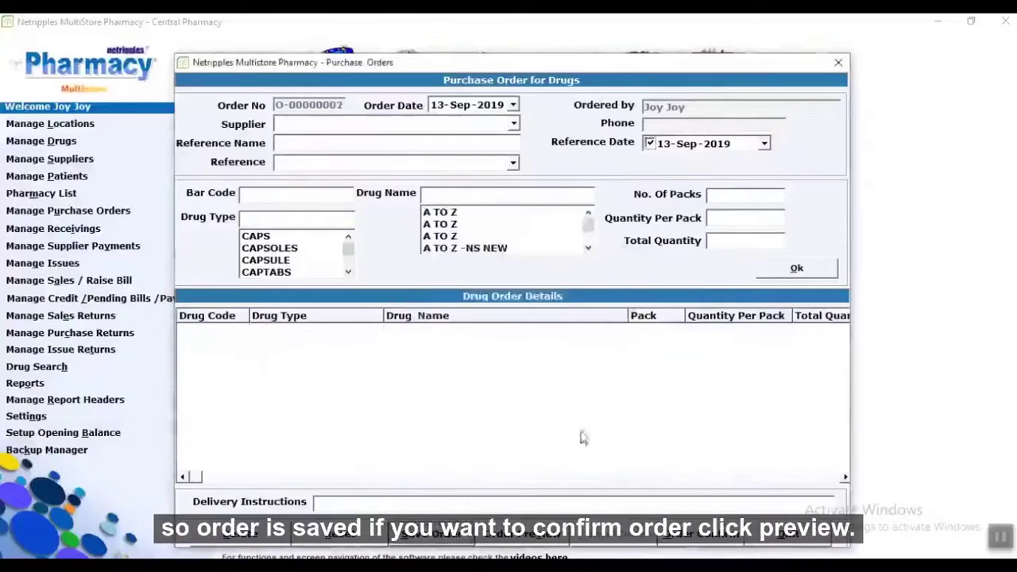
Load saved purchase order O-00000001 and its drug details into the order form.
click(520, 533)
click(390, 193)
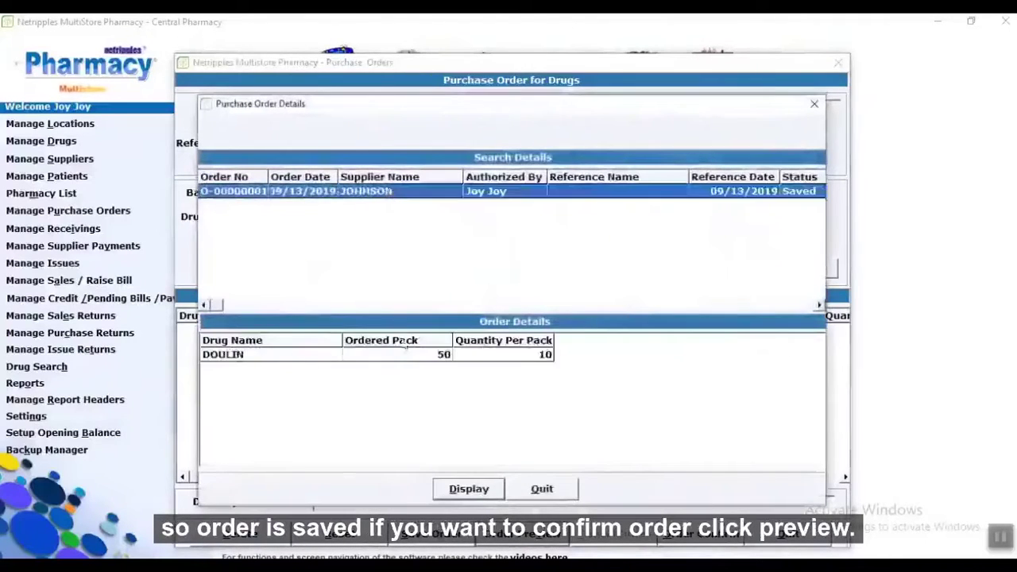
click(404, 354)
click(469, 488)
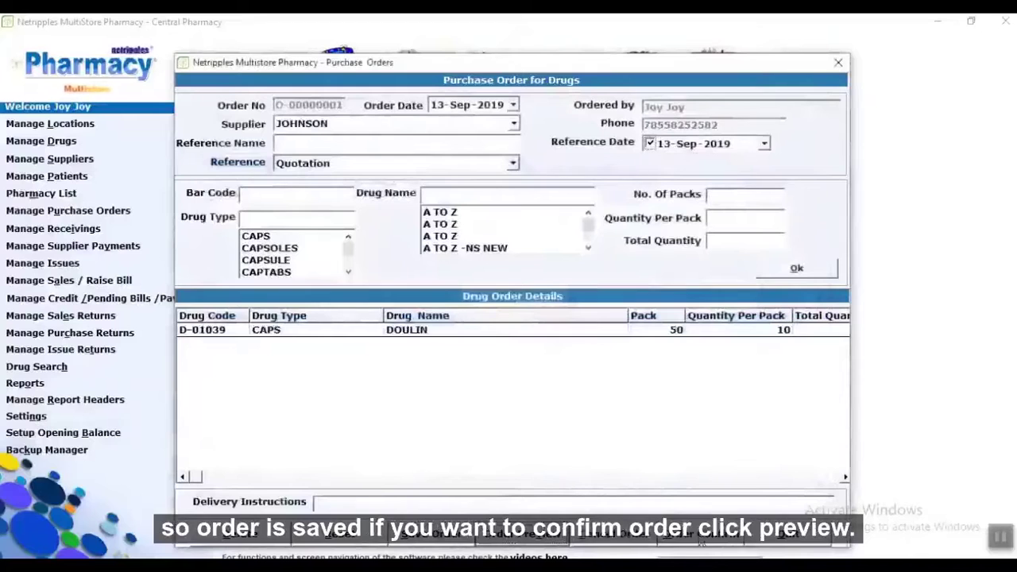
Confirm order O-00000001, print its purchase order report, and close the order form.
click(701, 533)
click(585, 343)
click(539, 343)
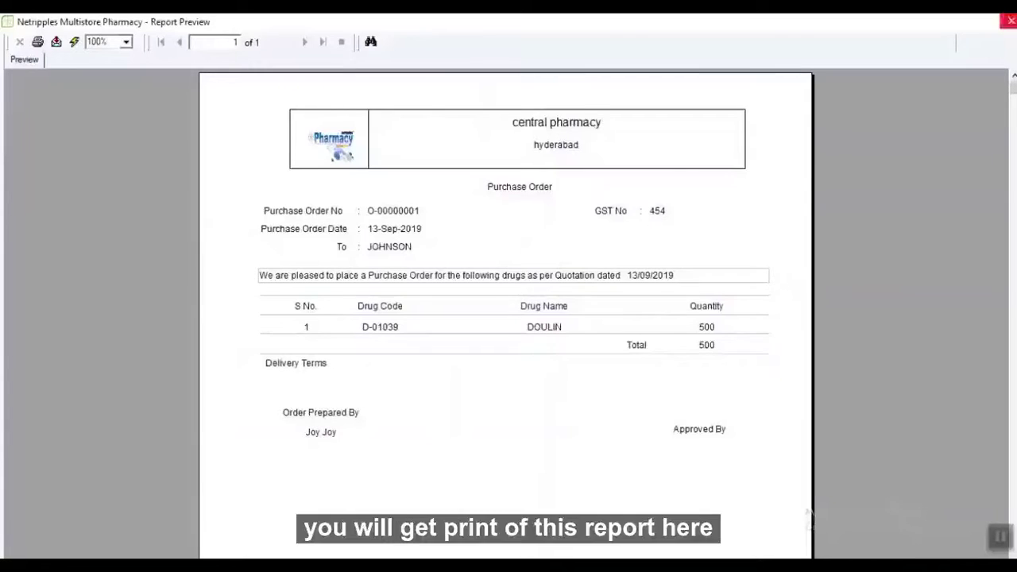
click(1010, 21)
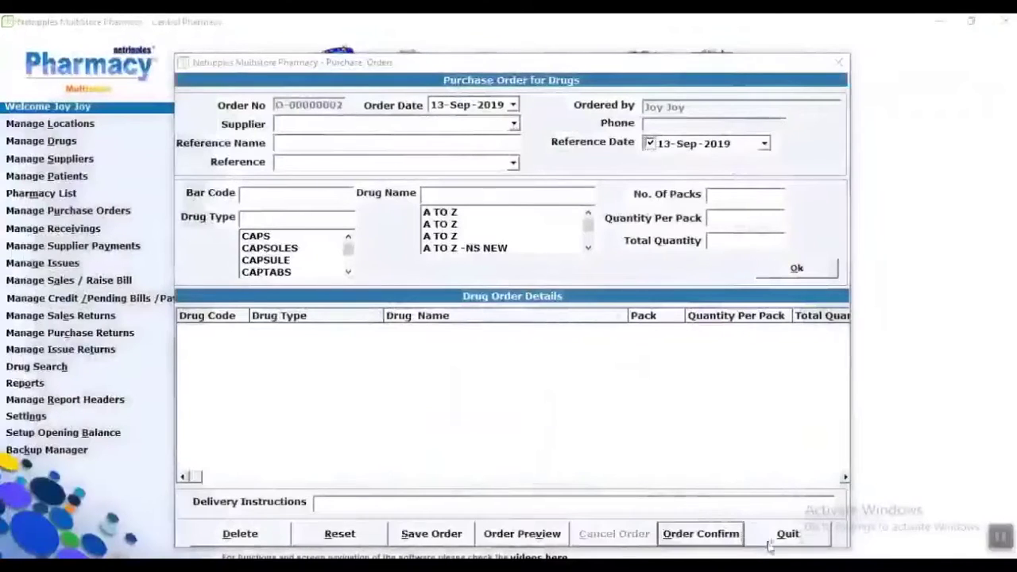
click(773, 537)
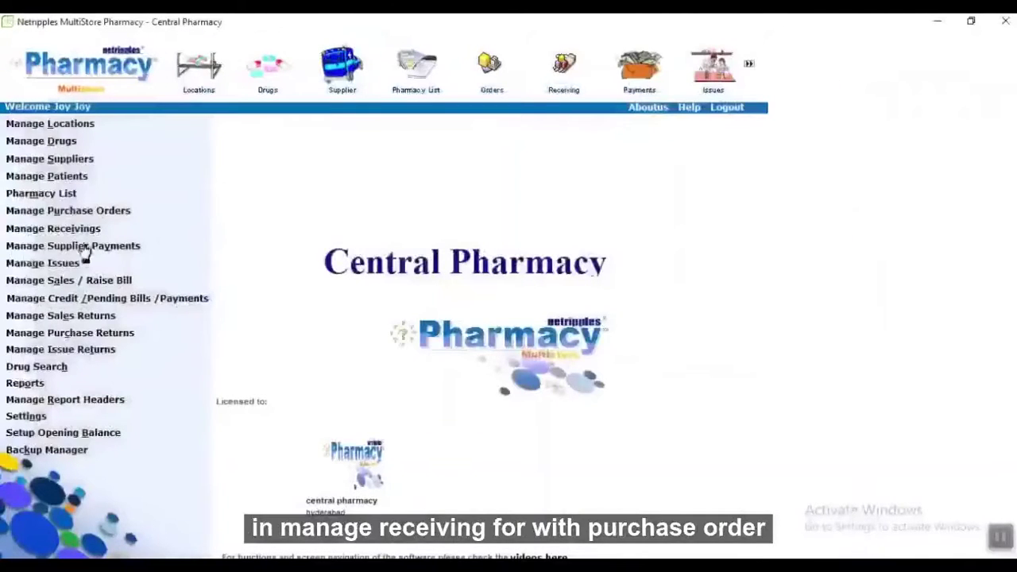
Start a receiving against a purchase order and load order O-00000001.
click(63, 230)
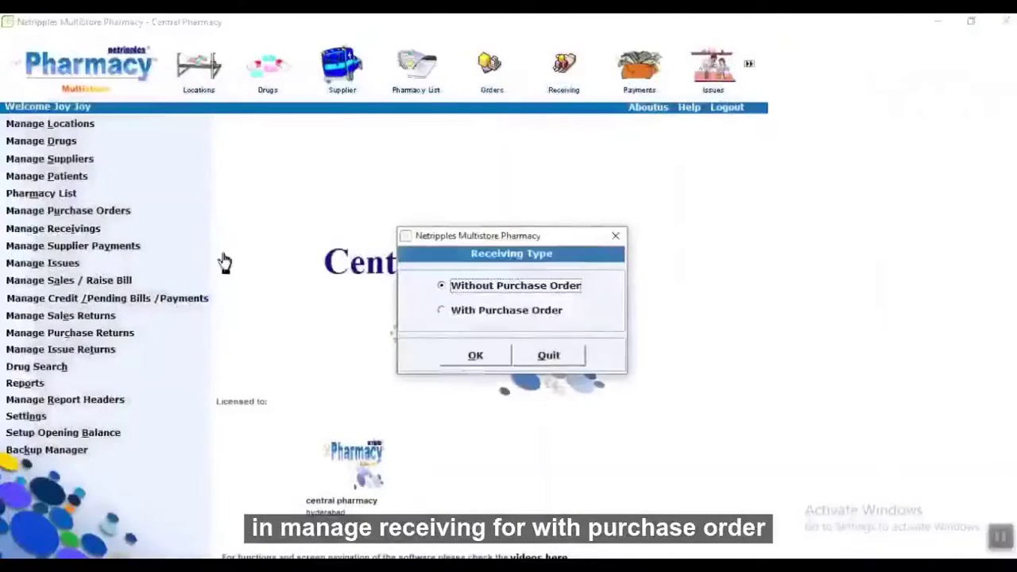
click(476, 311)
click(442, 285)
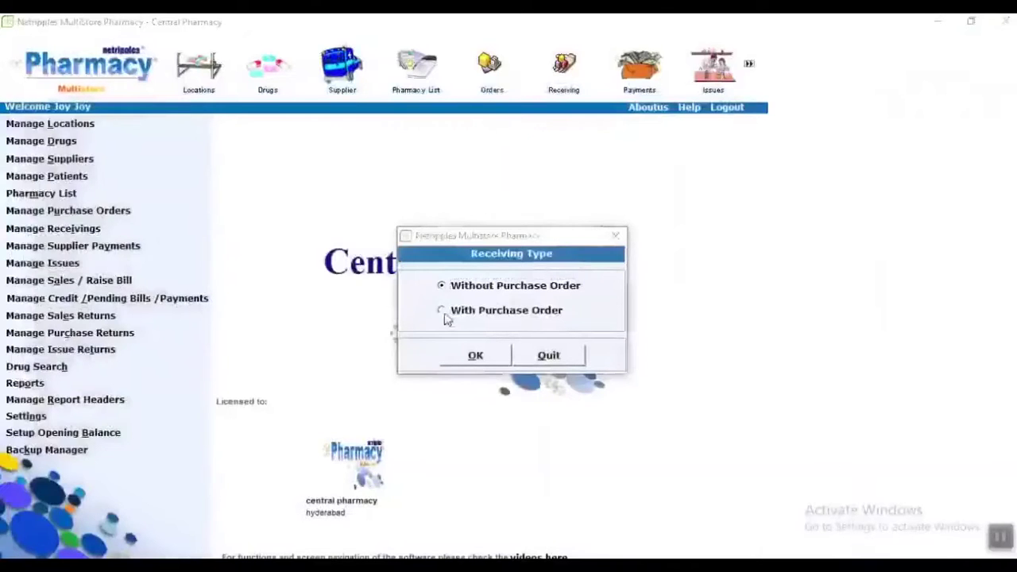
click(441, 310)
click(475, 355)
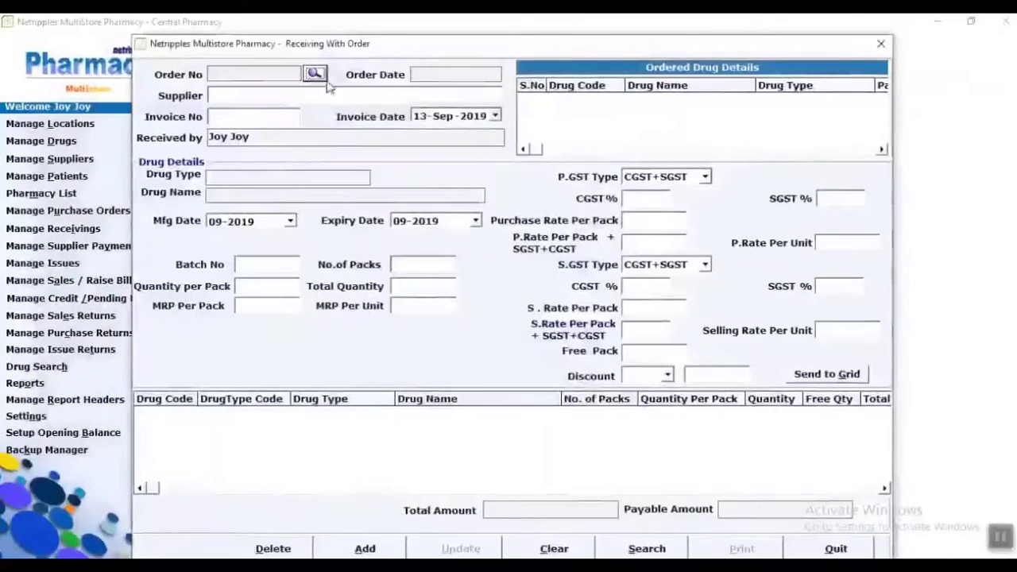
click(314, 74)
double_click(297, 192)
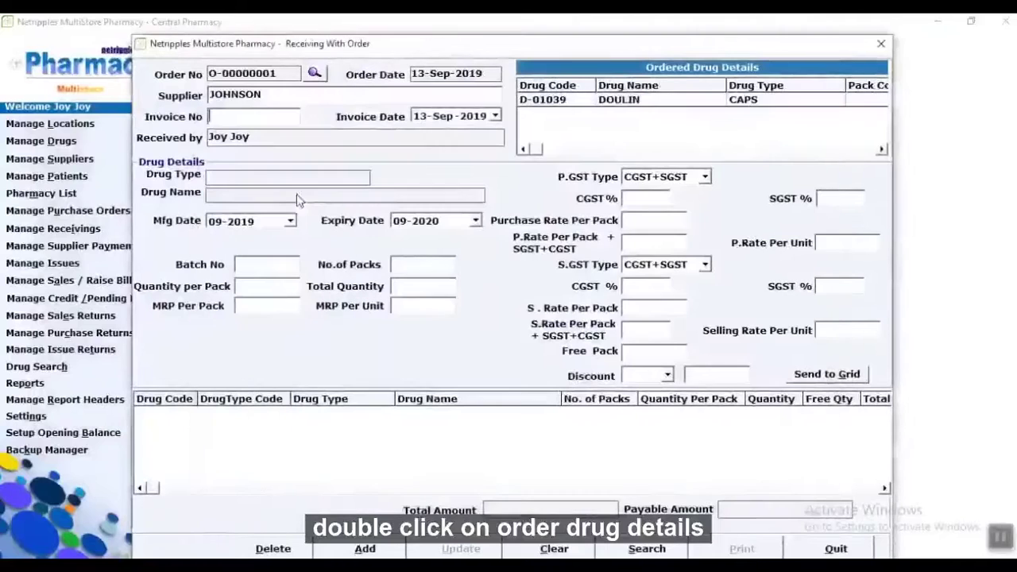
Fill in DOULIN's ordered quantities, its batch number and an MRP of 500 per pack.
double_click(549, 99)
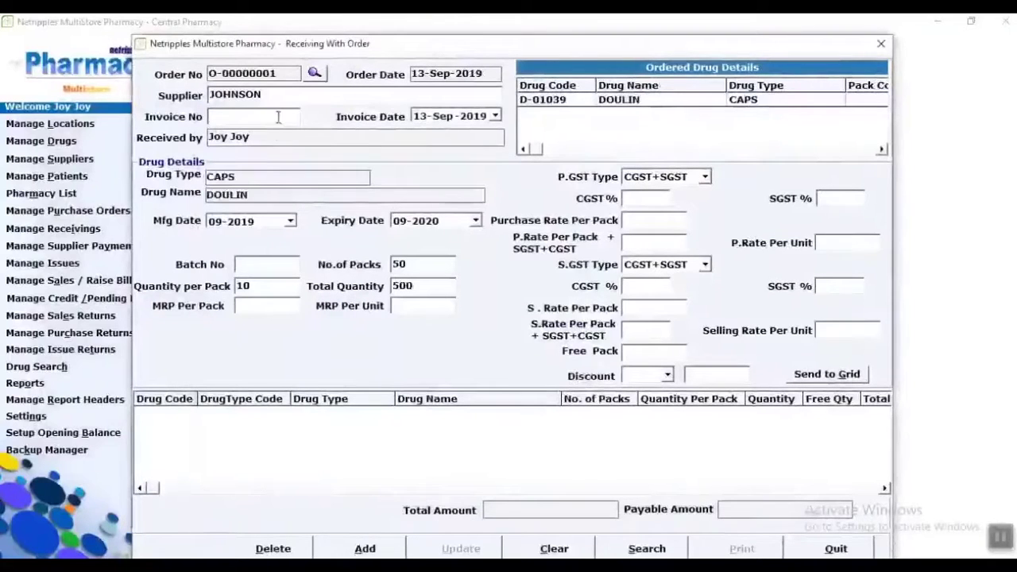
click(601, 342)
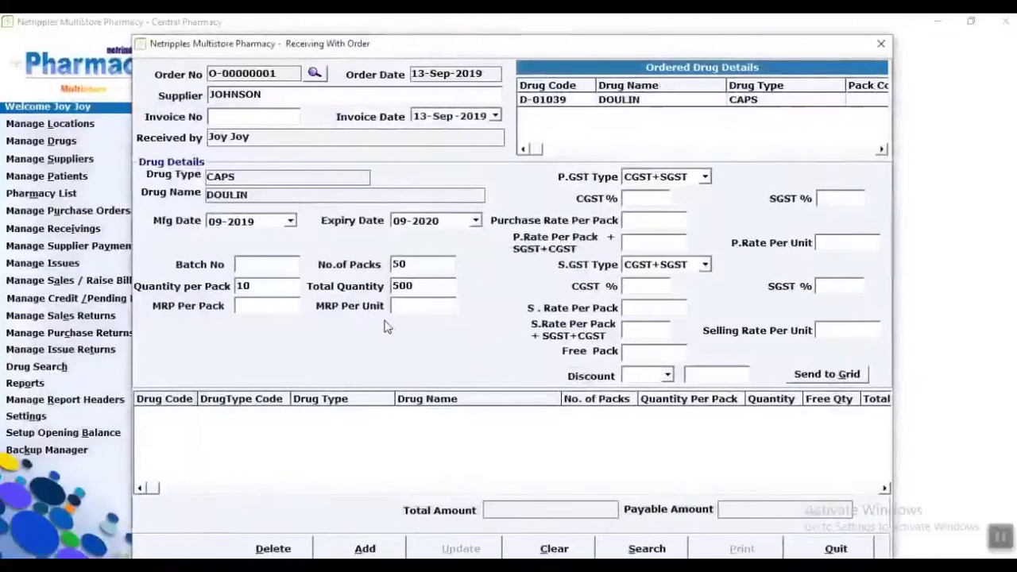
text(145)
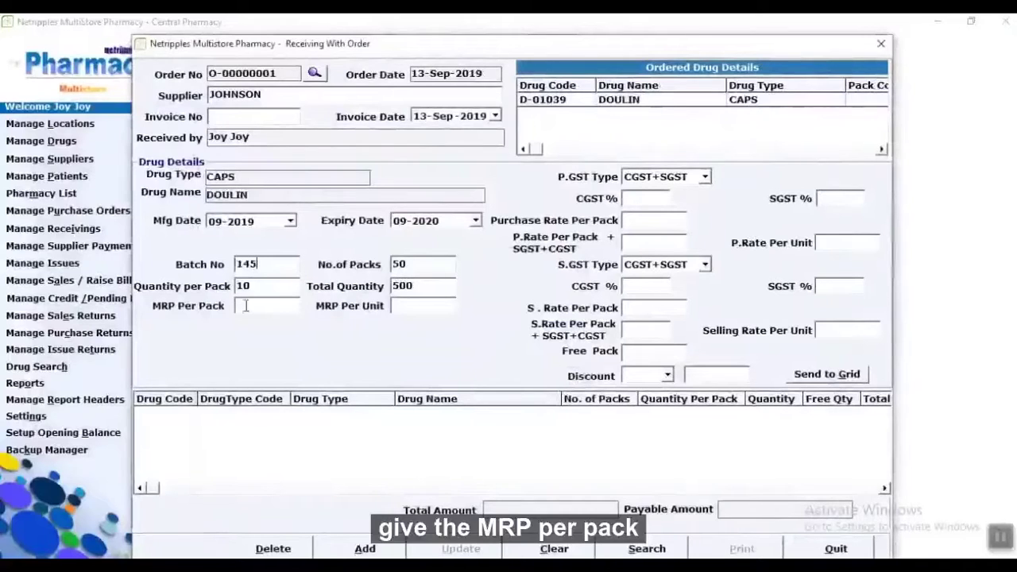
click(246, 305)
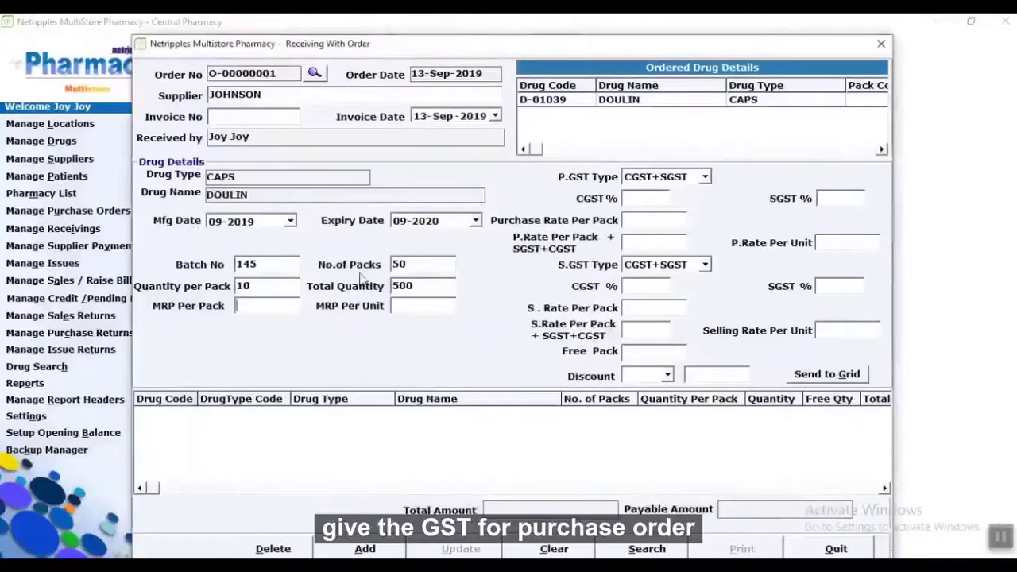
text(500)
Set IGST purchase rate 450 and IGST selling rate 470, then add the DOULIN line.
key(Tab)
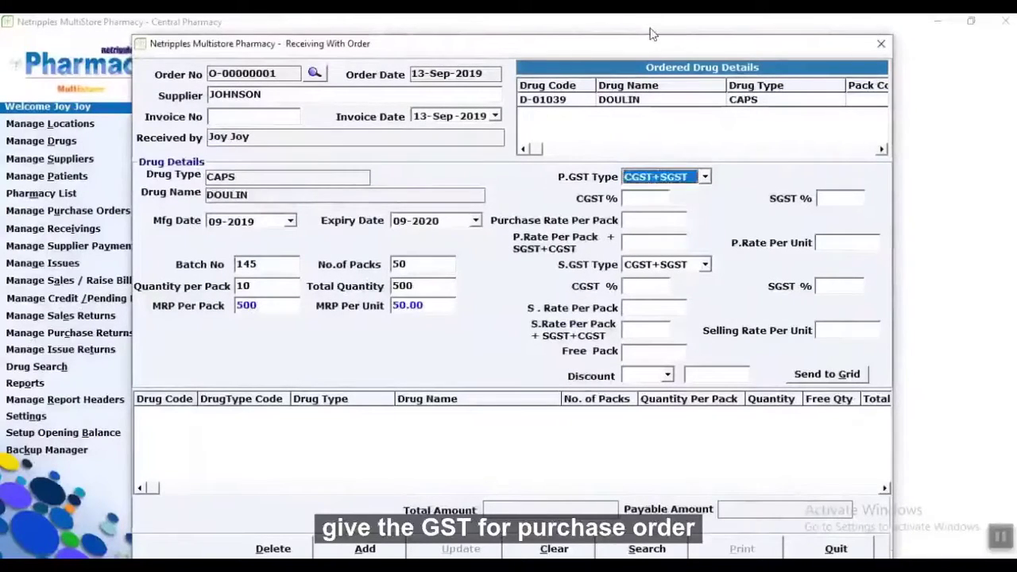
key(Down)
key(Tab)
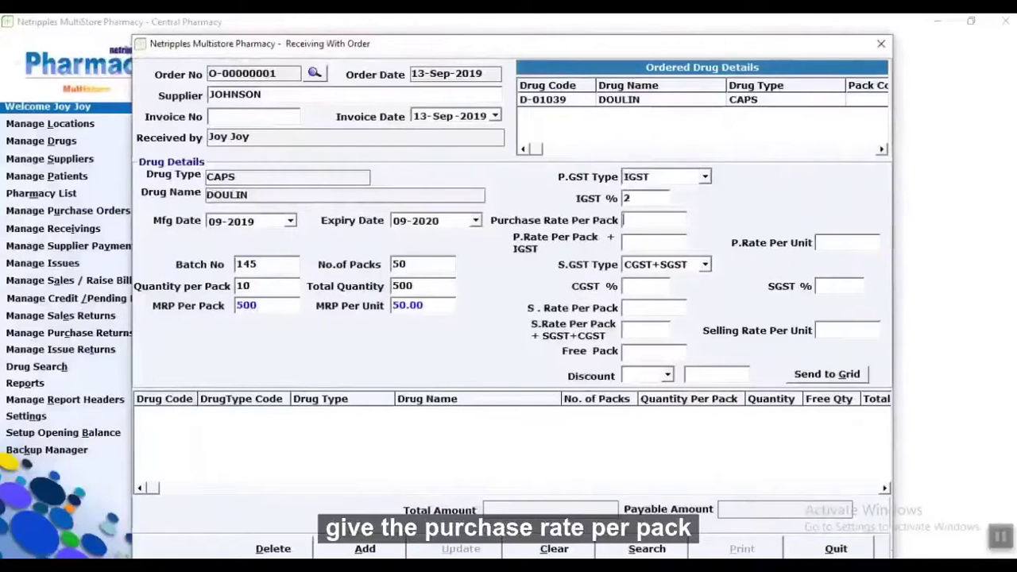
text(450)
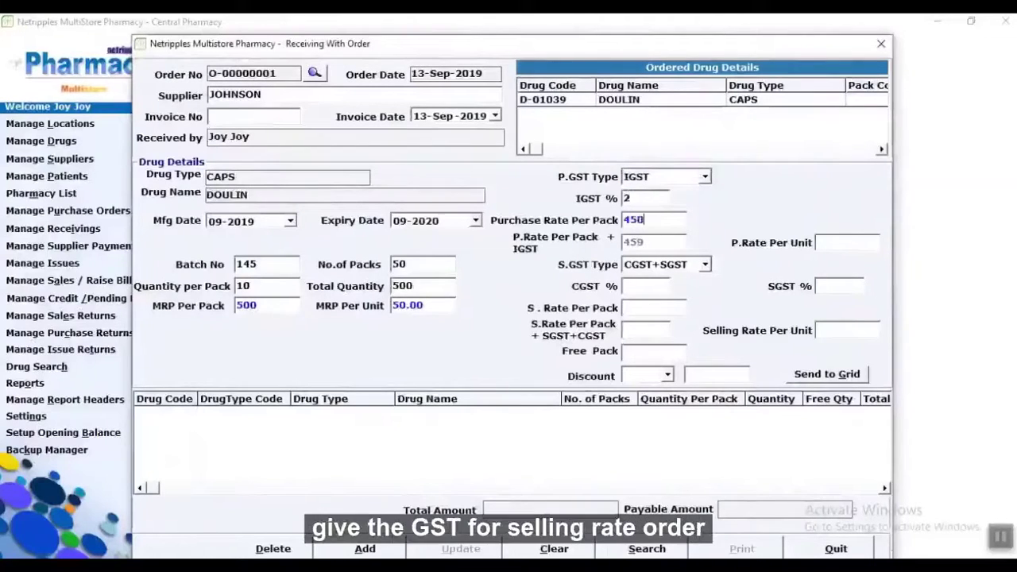
key(Tab)
key(Down)
key(Tab)
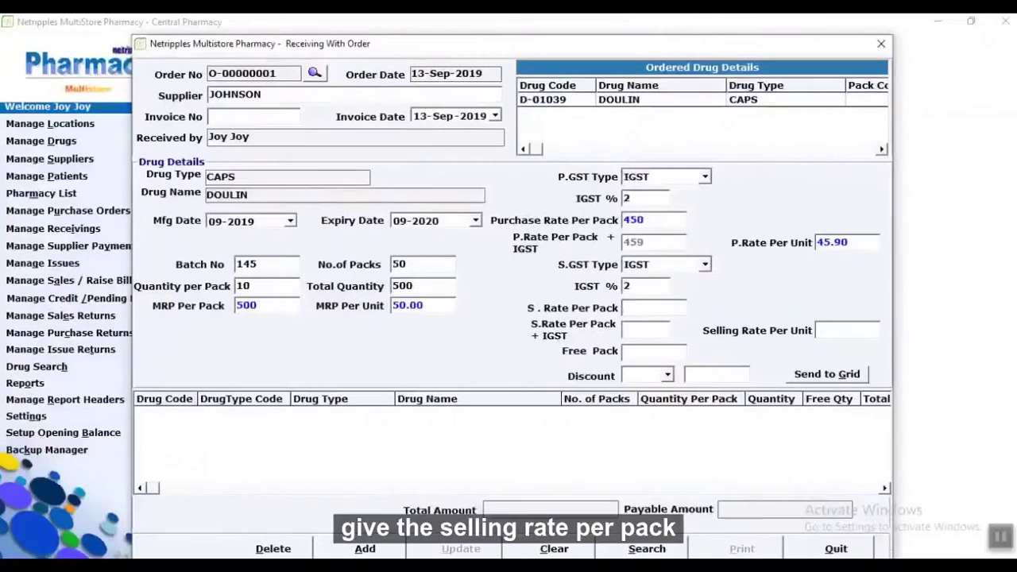
text(47)
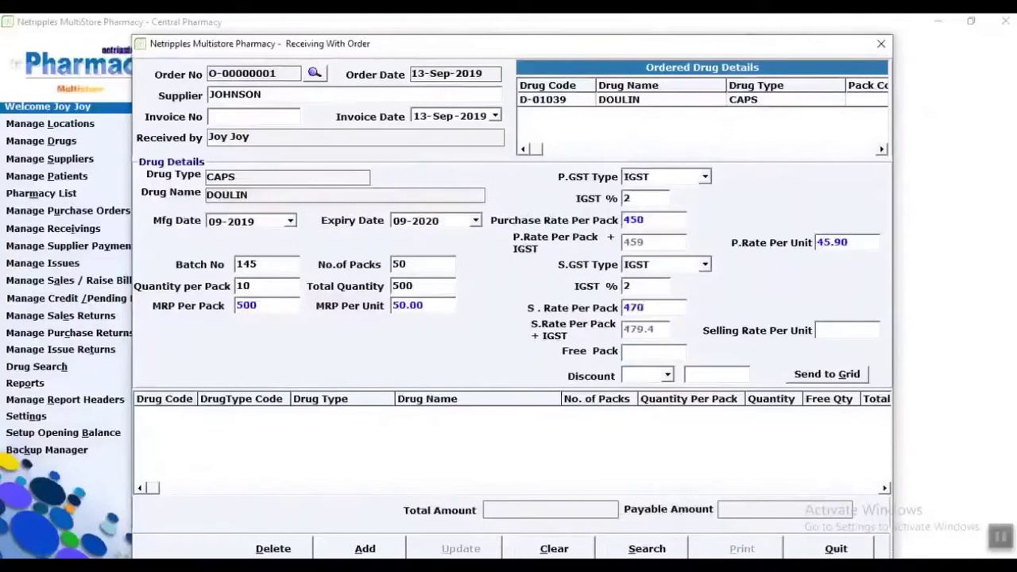
text(0)
key(Tab)
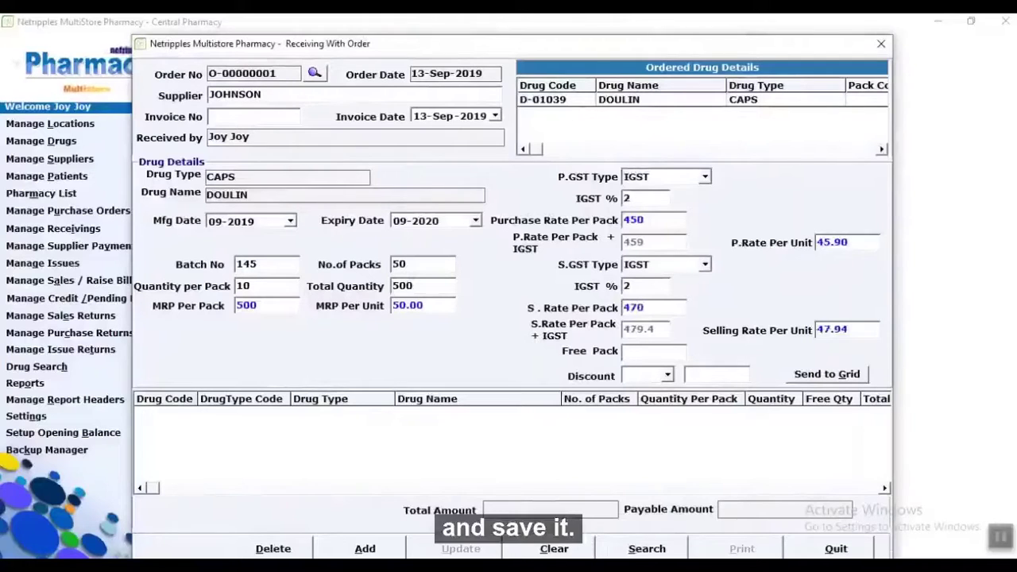
key(Tab)
key(Tab)
key(Tab)
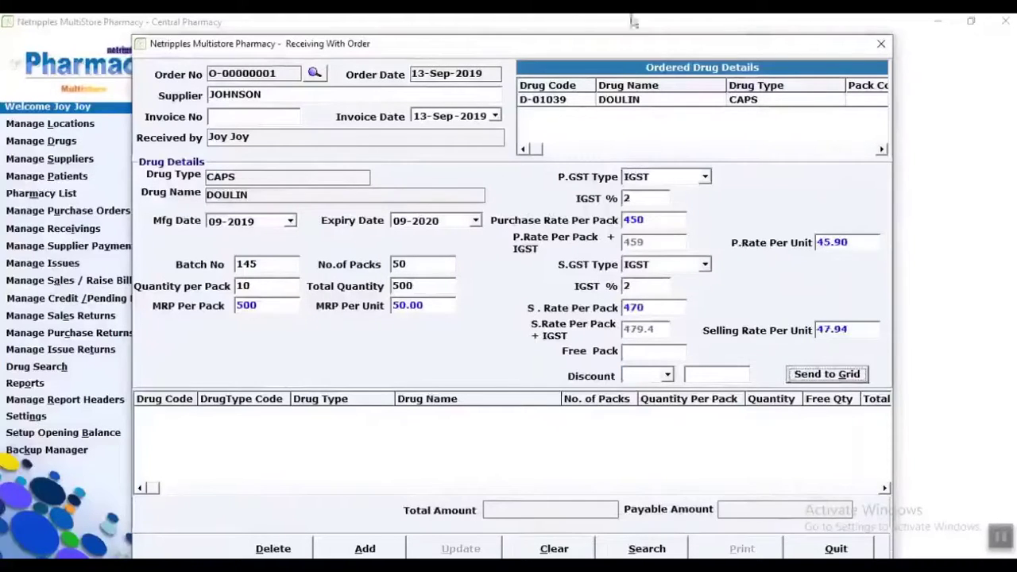
key(Return)
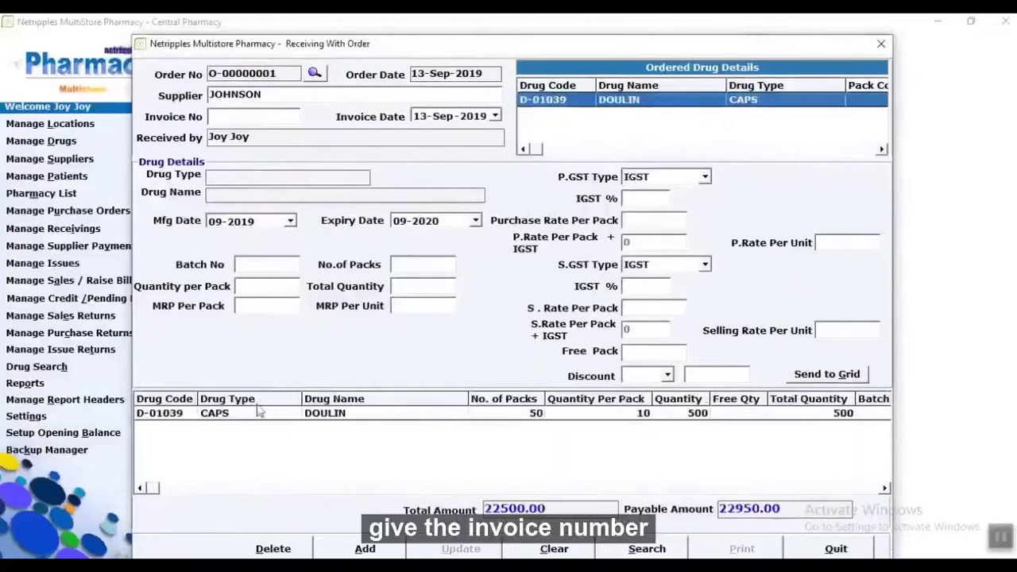
Save the receipt with invoice number 7855, print the receiving details, and close the form.
click(248, 415)
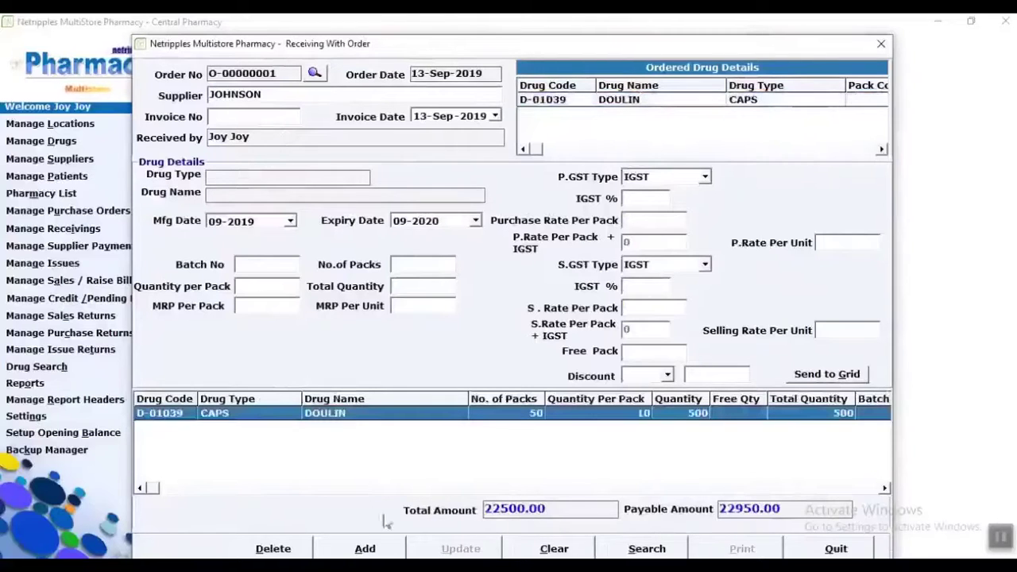
click(364, 548)
click(602, 344)
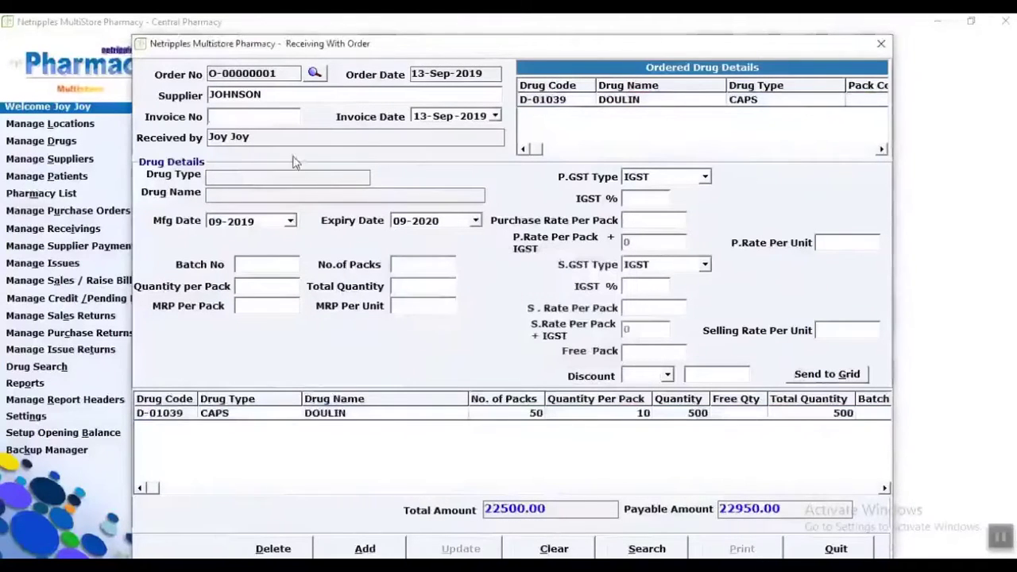
text(7855)
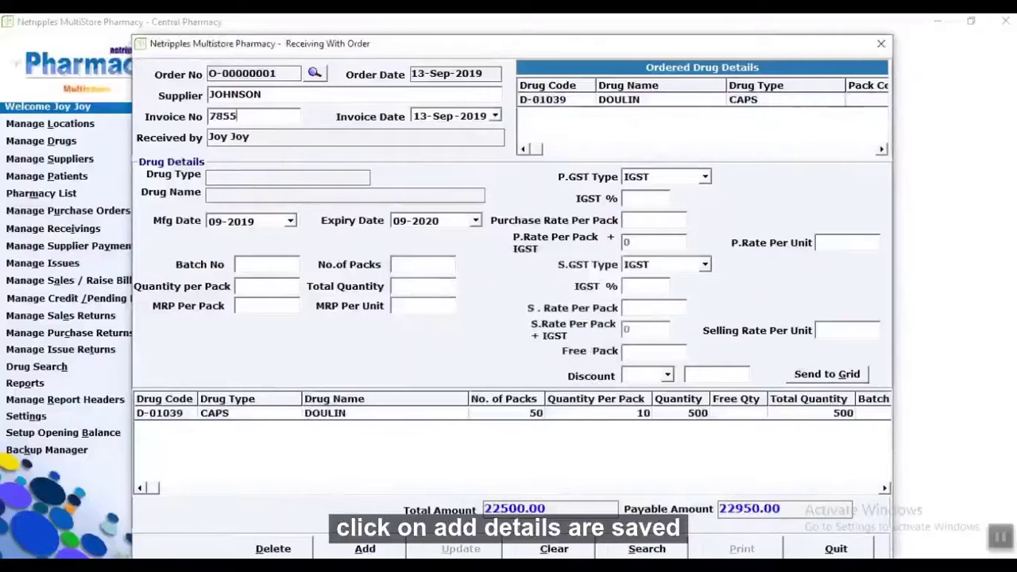
click(370, 420)
click(373, 552)
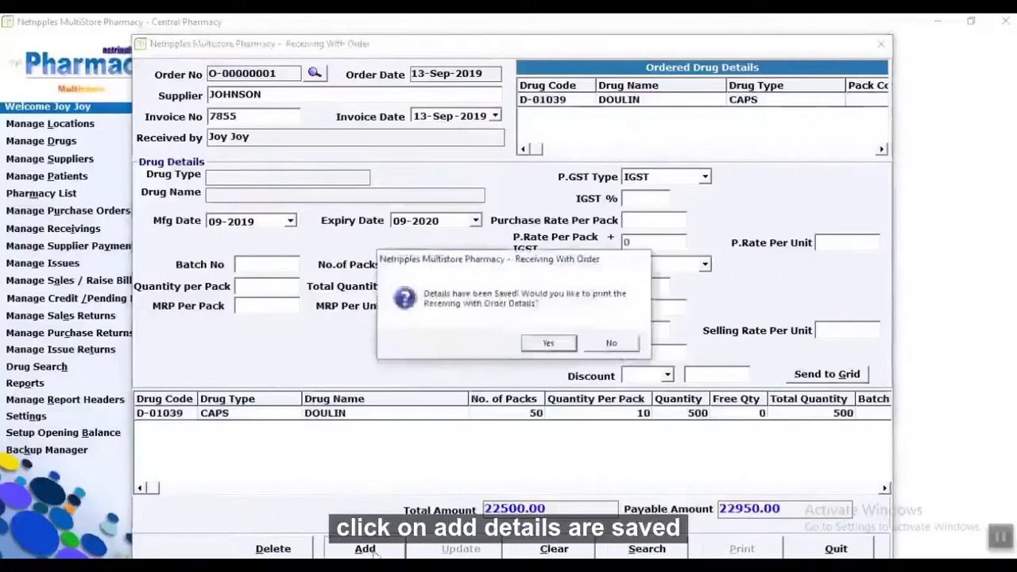
click(540, 346)
click(1006, 21)
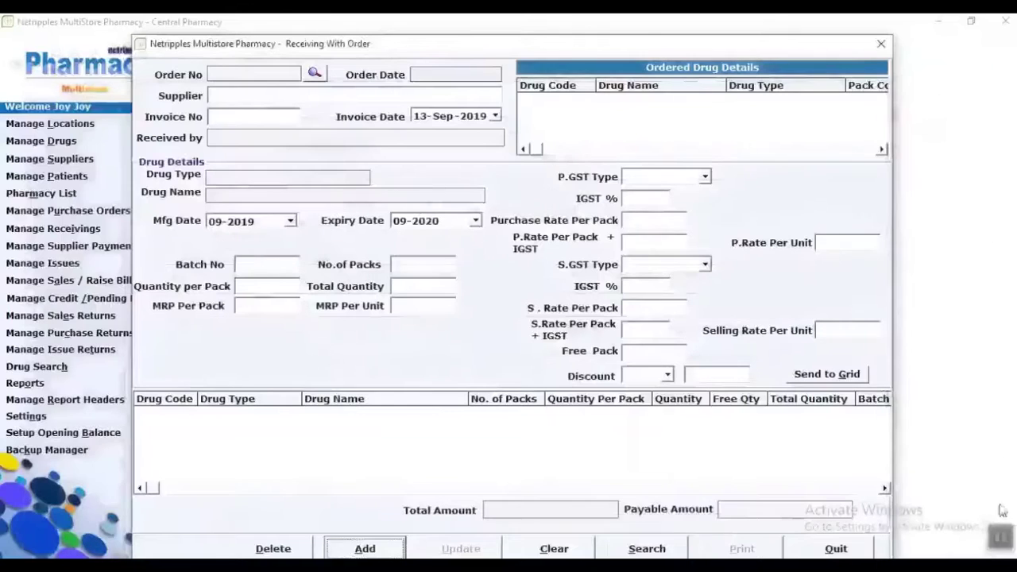
click(817, 548)
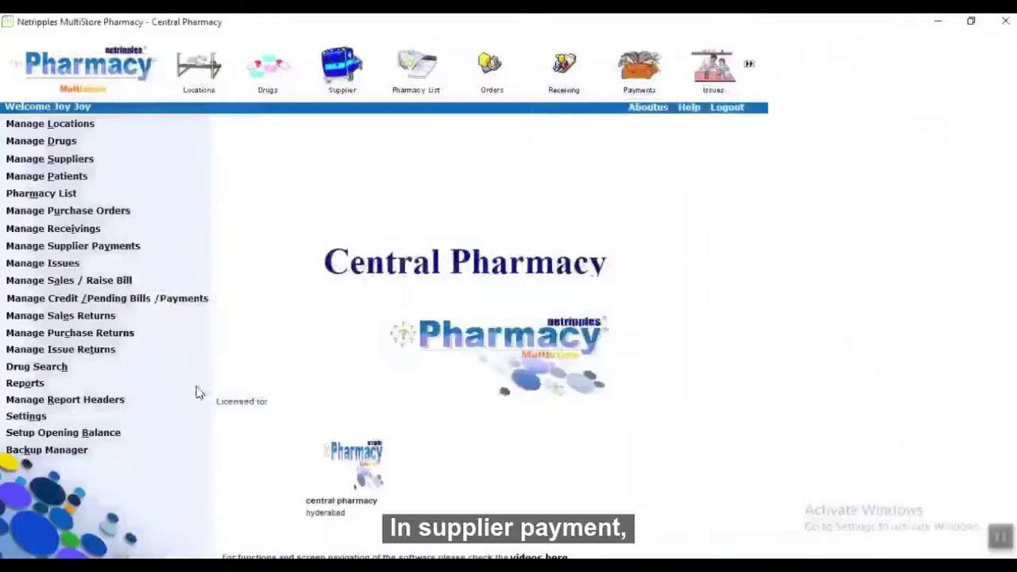
Pay JOHNSON's invoice 7855 for order O-00000001 in cash, 22,950.00, and print the voucher.
click(53, 249)
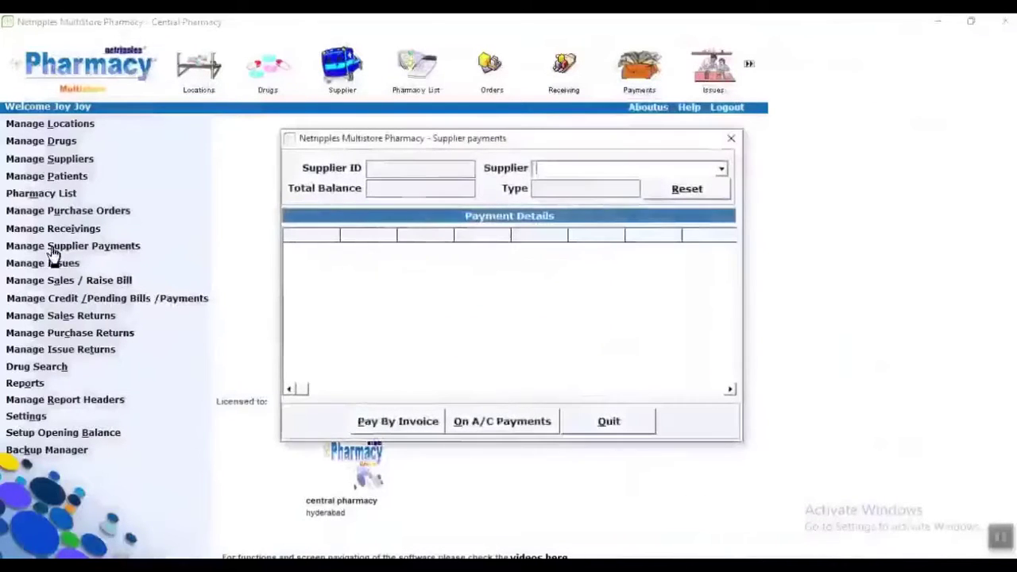
click(720, 170)
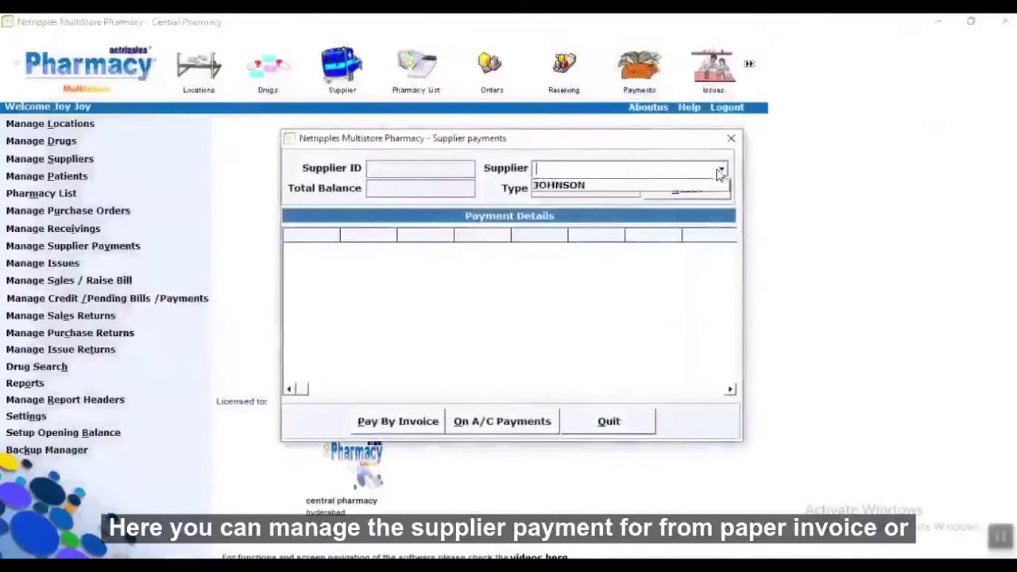
click(685, 184)
click(503, 252)
click(414, 421)
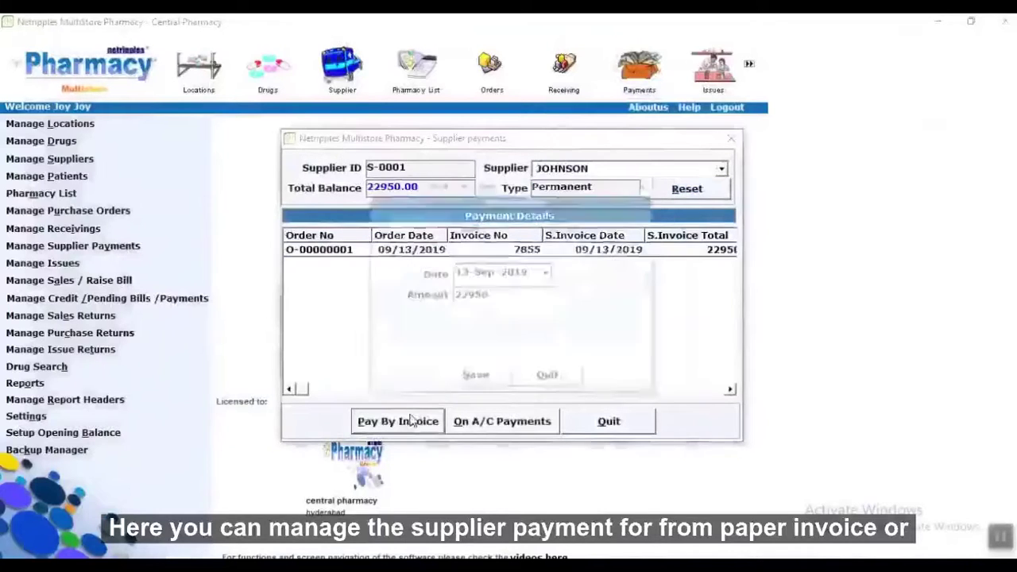
click(484, 378)
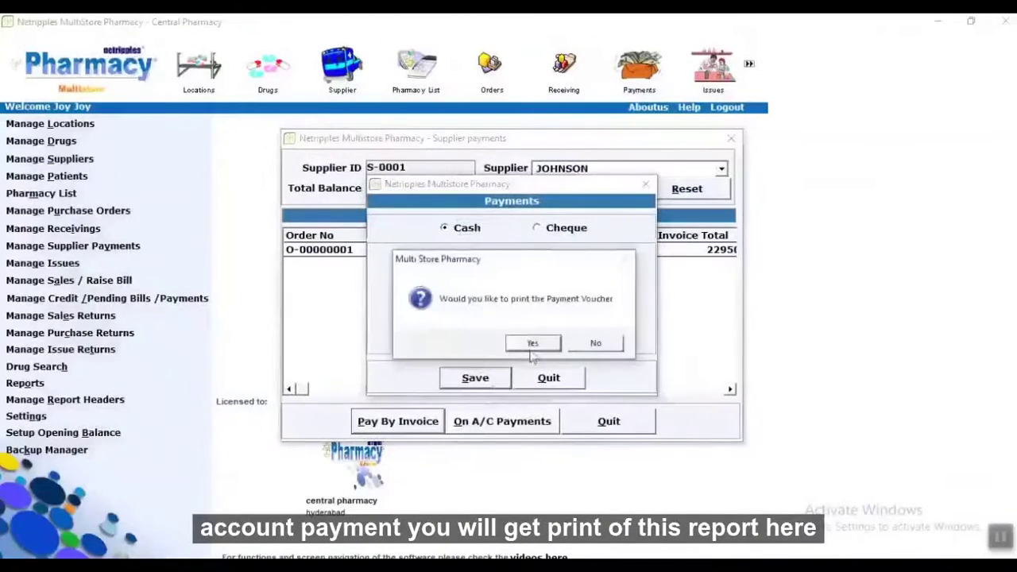
click(532, 344)
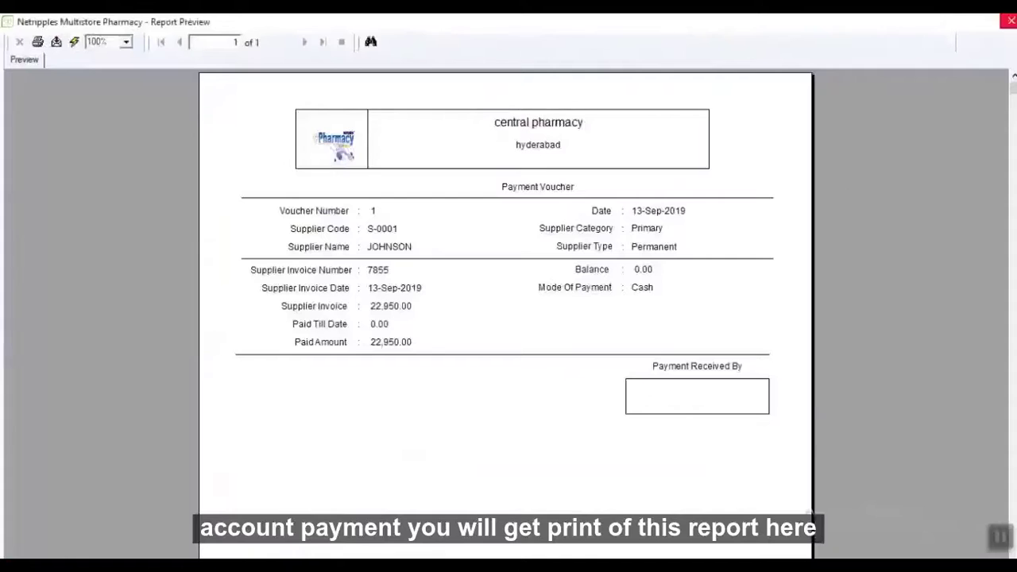
click(1011, 20)
click(637, 419)
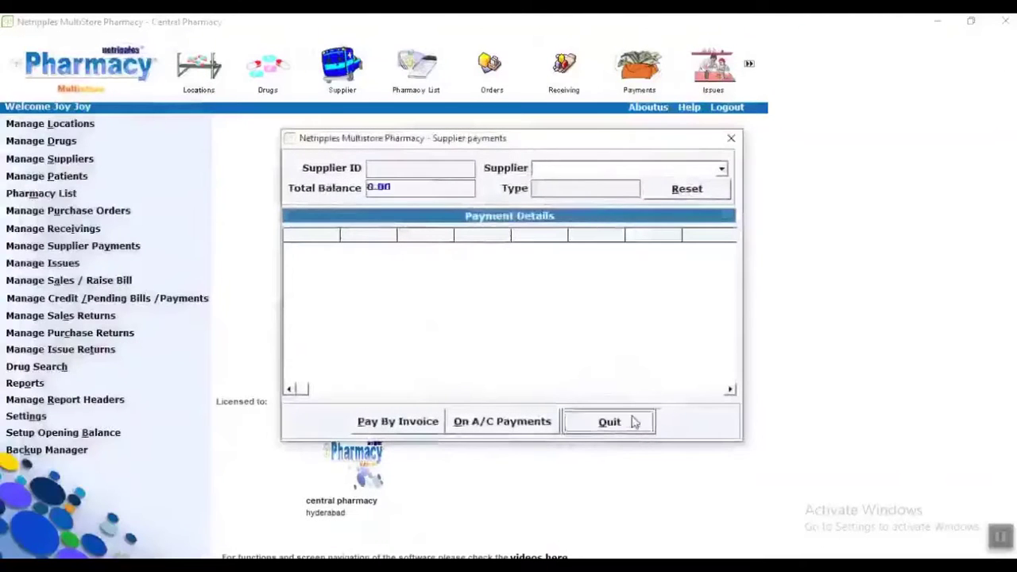
click(65, 268)
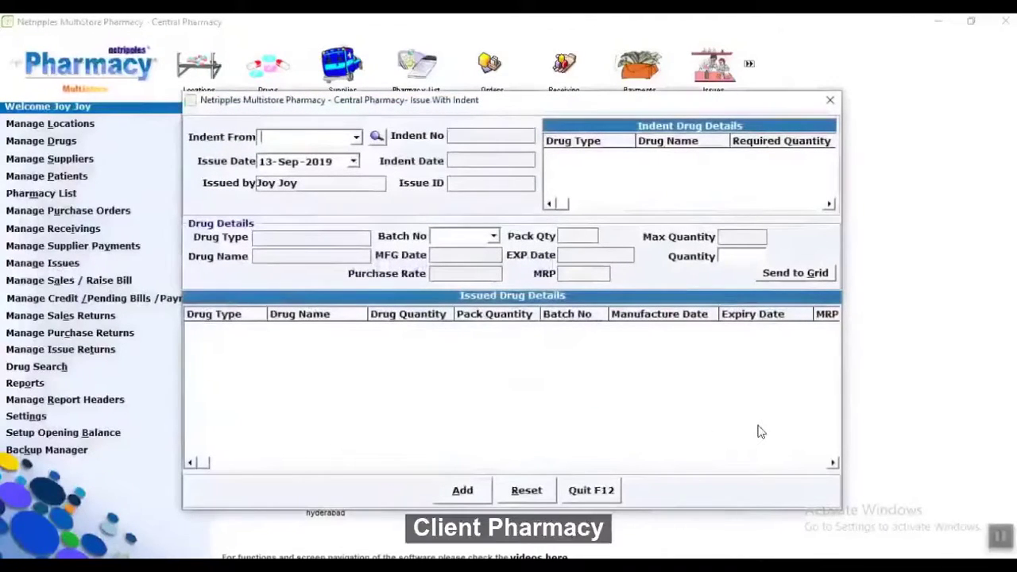
click(591, 489)
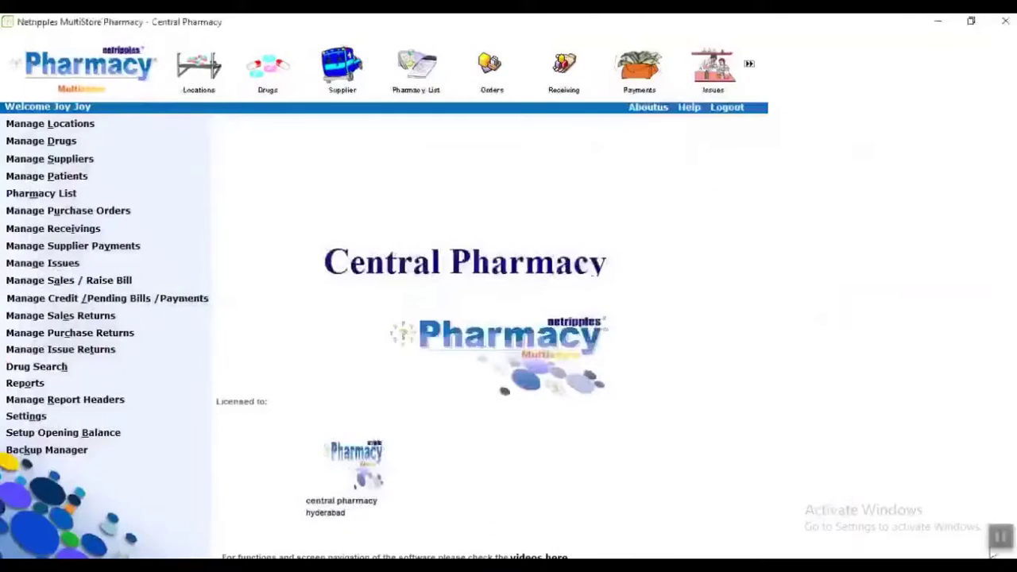
Start a sales bill and pick DOULIN batch 145 through the bar code search.
click(61, 284)
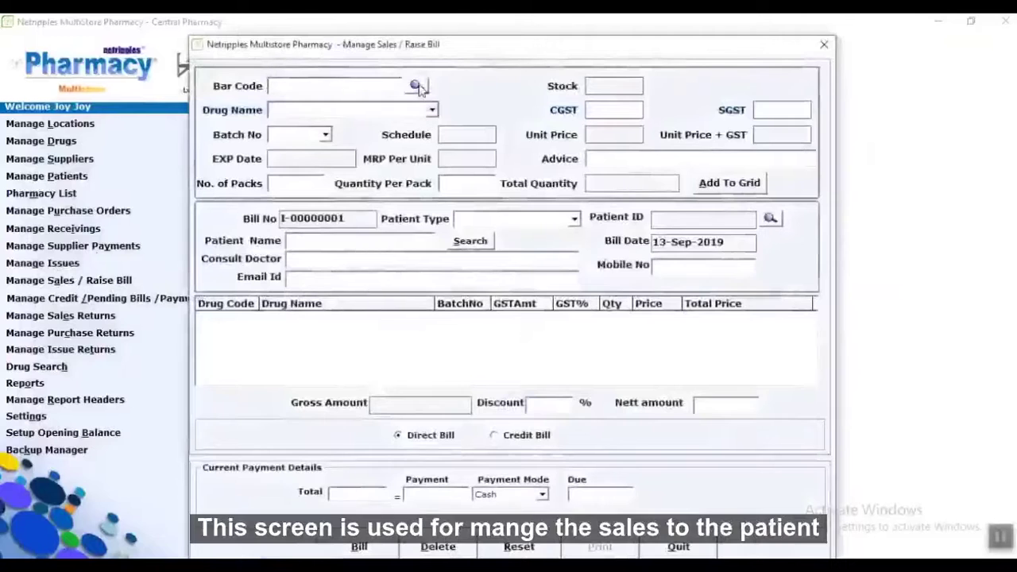
click(416, 85)
click(616, 190)
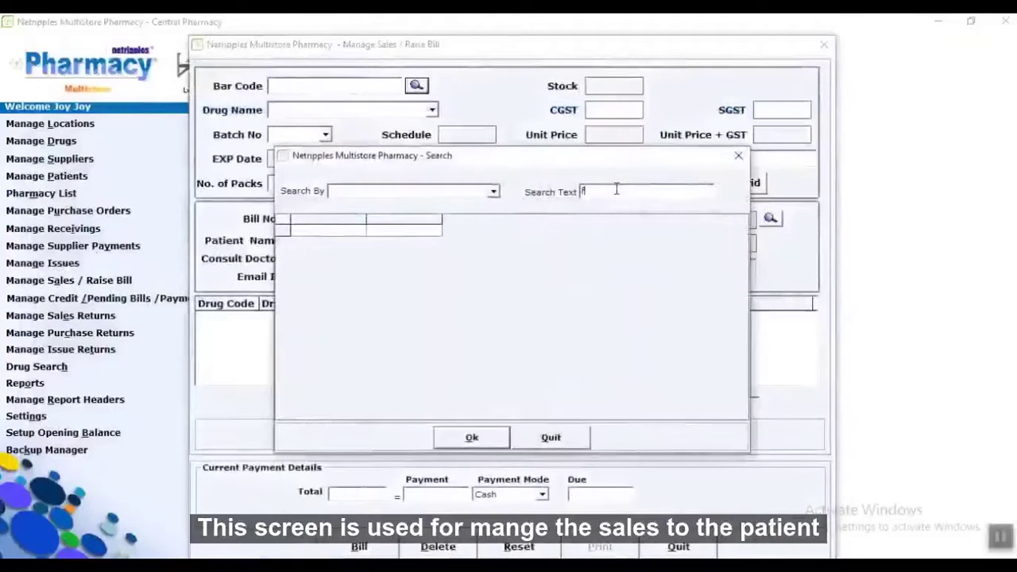
double_click(513, 232)
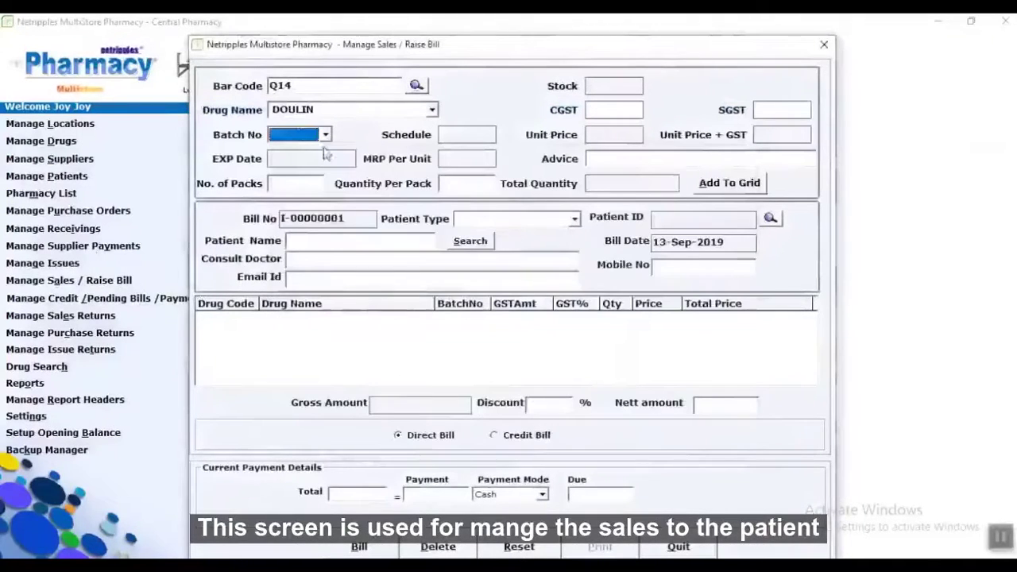
click(325, 134)
click(305, 153)
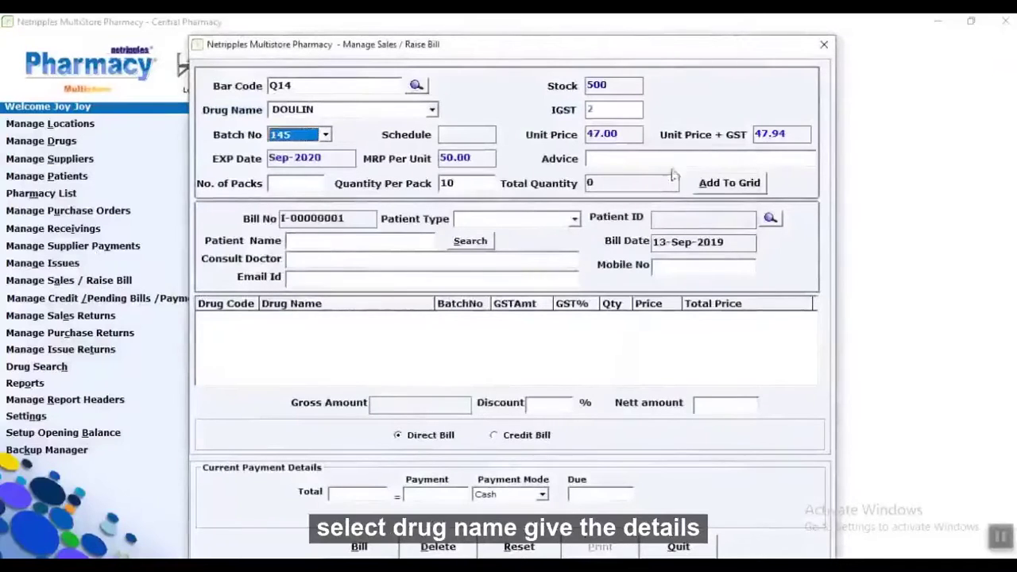
Add 1 pack (10 units) of DOULIN to bill I-00000001, gross 479.40.
click(993, 539)
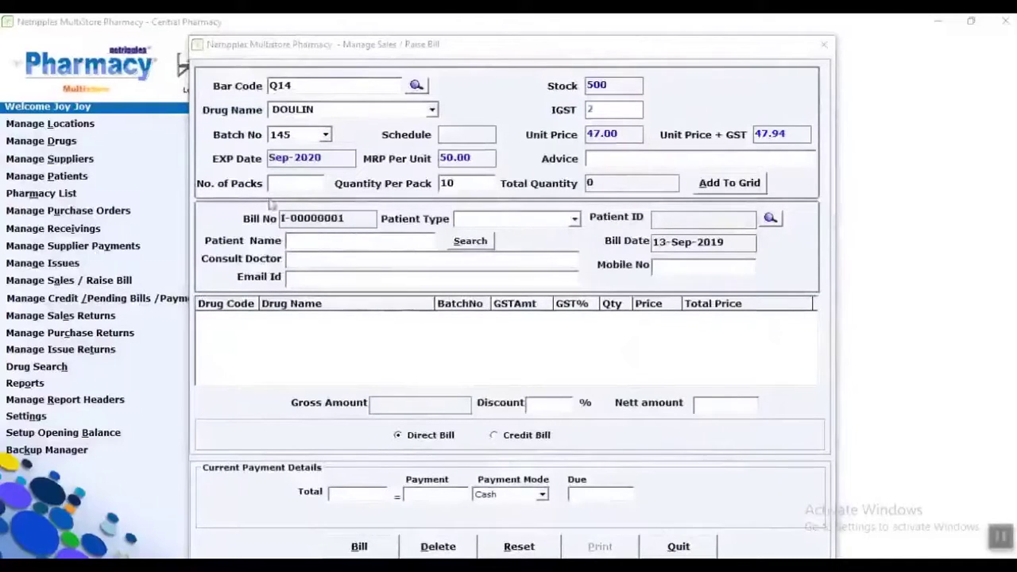
click(274, 184)
text(1)
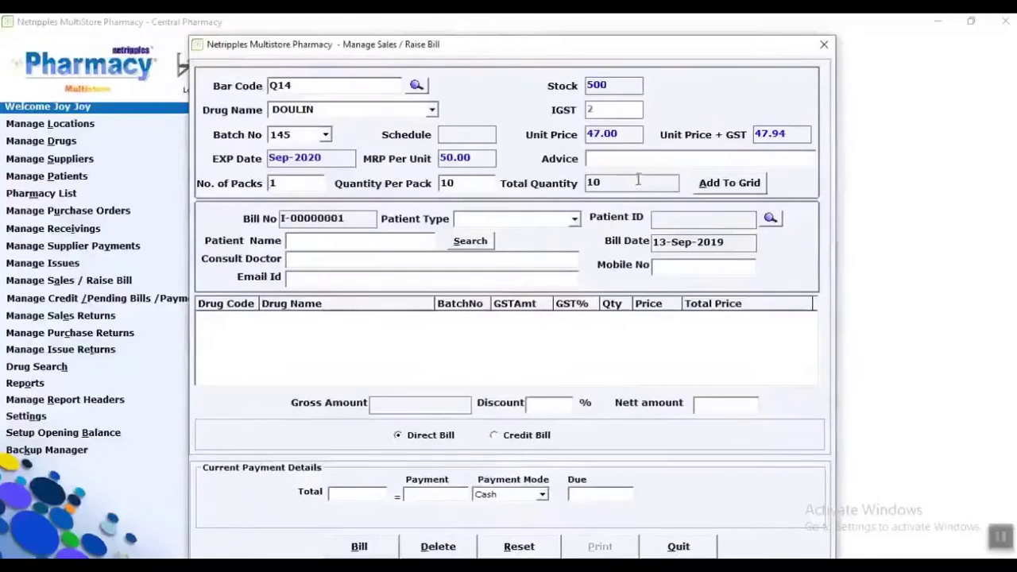
click(752, 184)
click(575, 219)
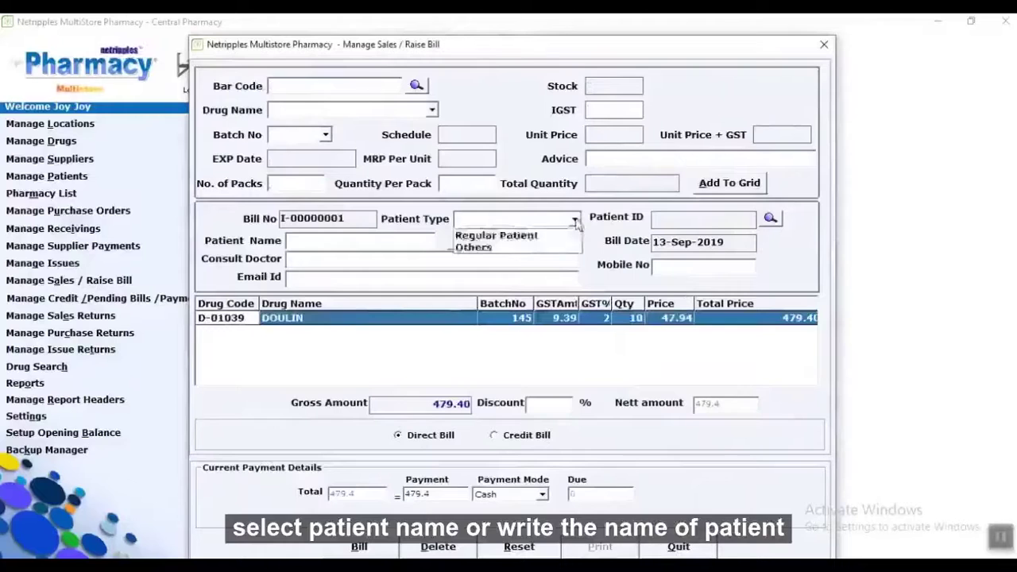
Set patient type Others, enter the patient's name, 2% discount, and a credit bill paying 460.
click(524, 247)
click(397, 244)
text(JA)
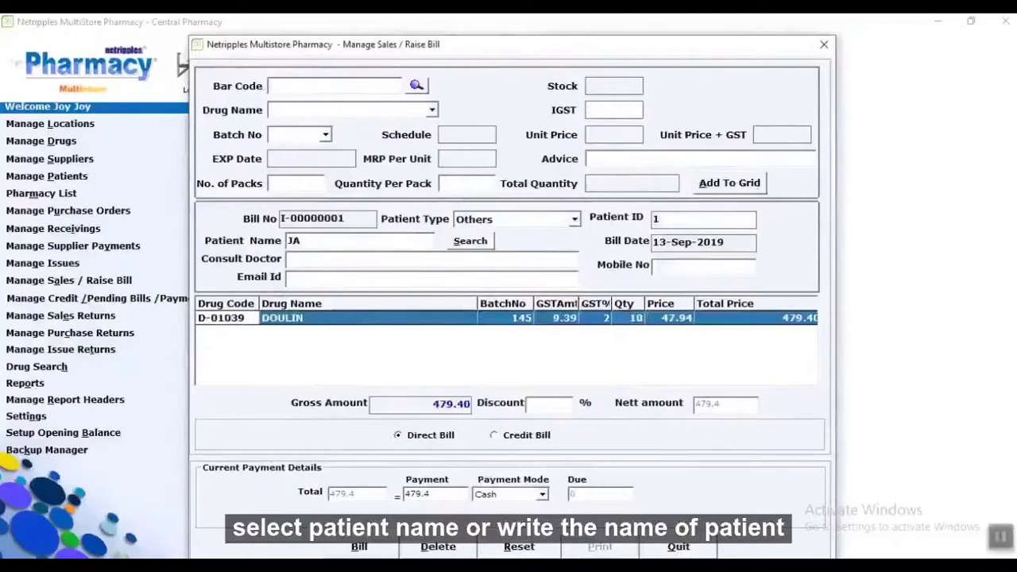
text(MES)
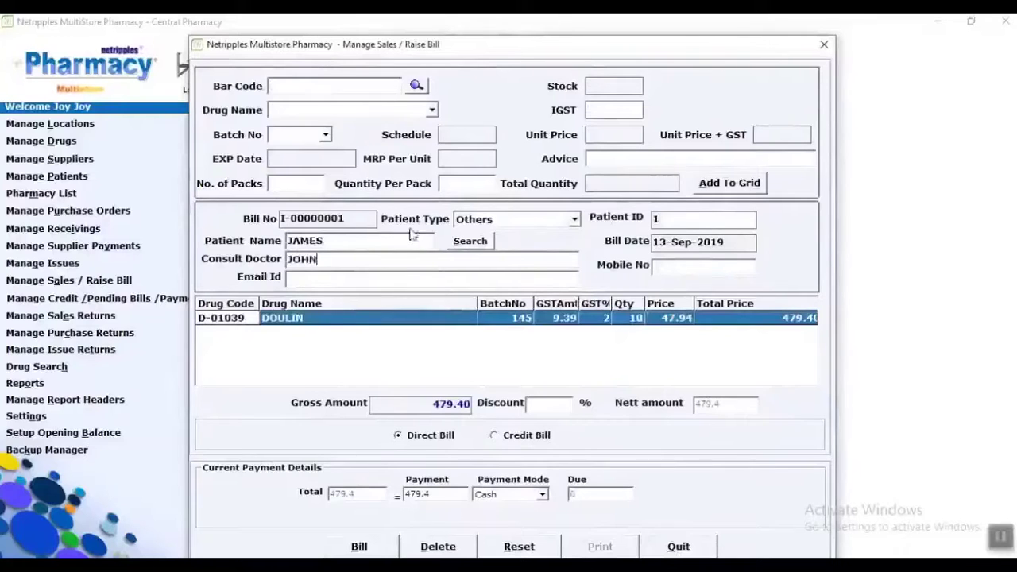
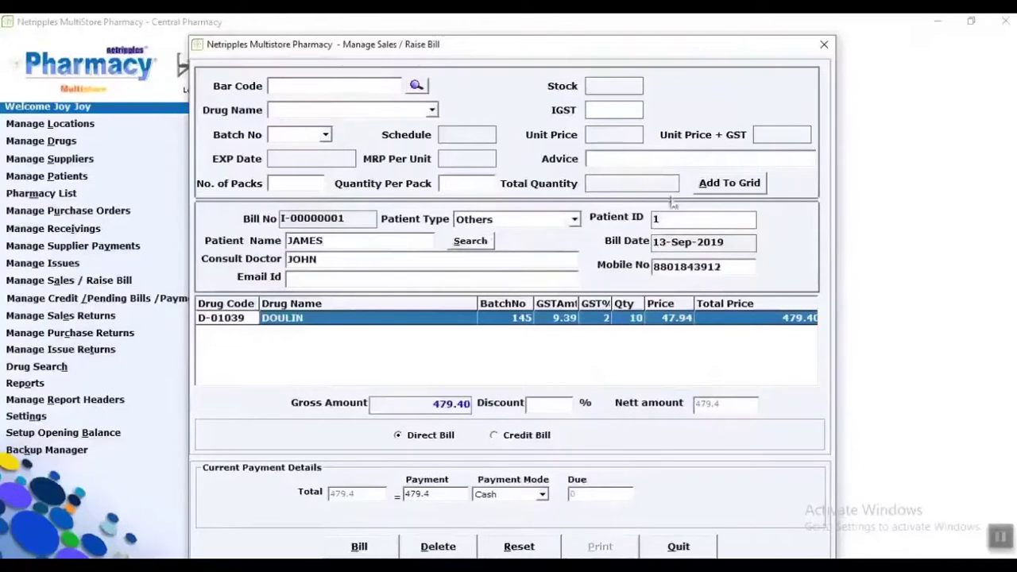
click(554, 407)
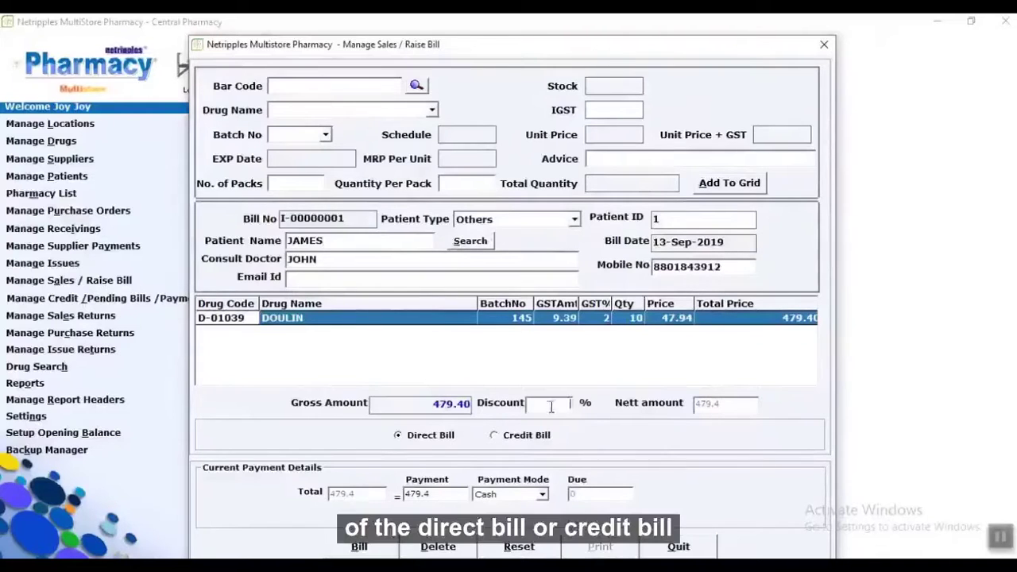
text(2)
click(499, 438)
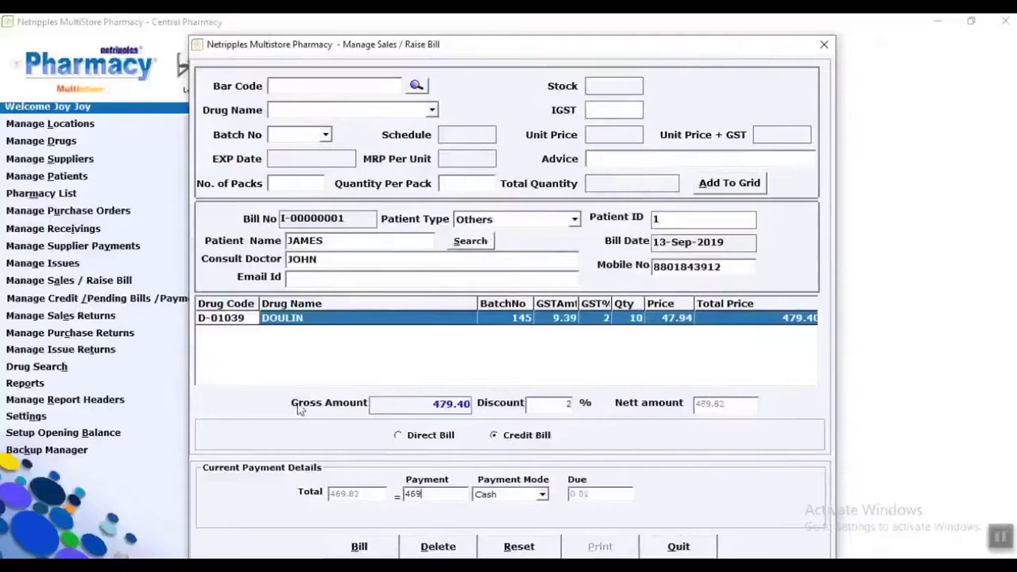
key(BackSpace)
text(0)
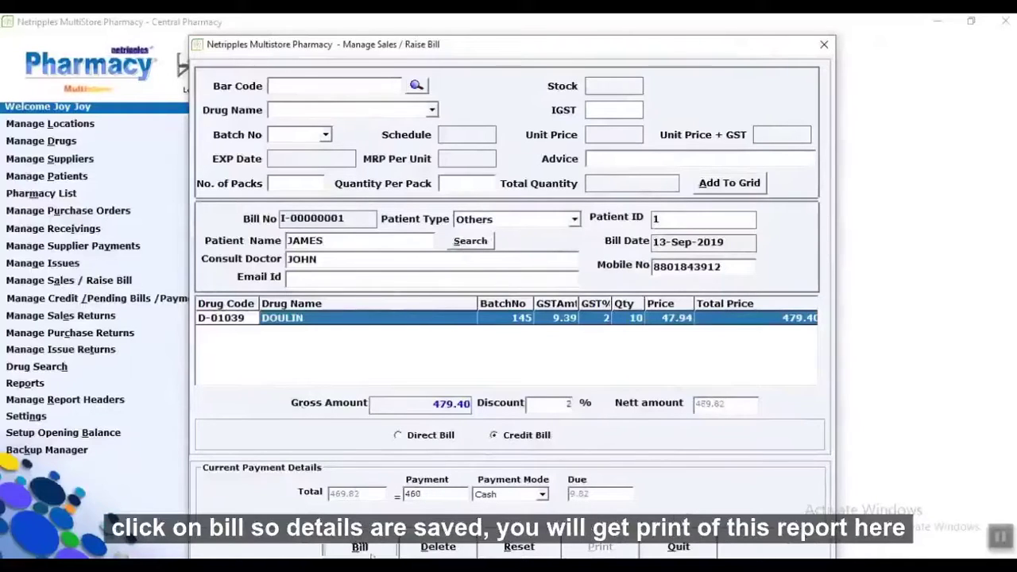
Save bill I-00000001, print its sales receipt, and close the billing form.
click(359, 547)
click(569, 343)
click(568, 343)
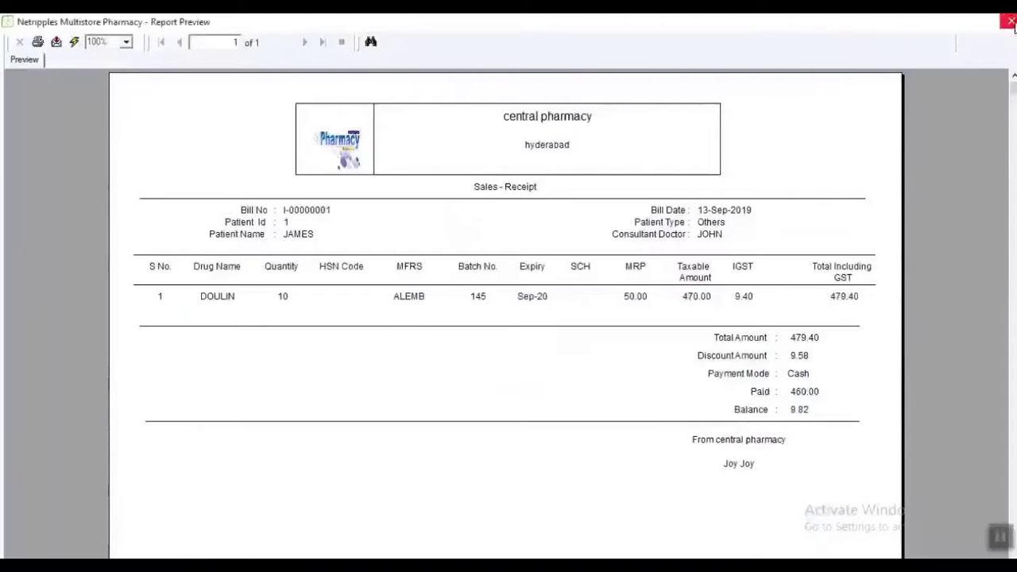
click(1010, 22)
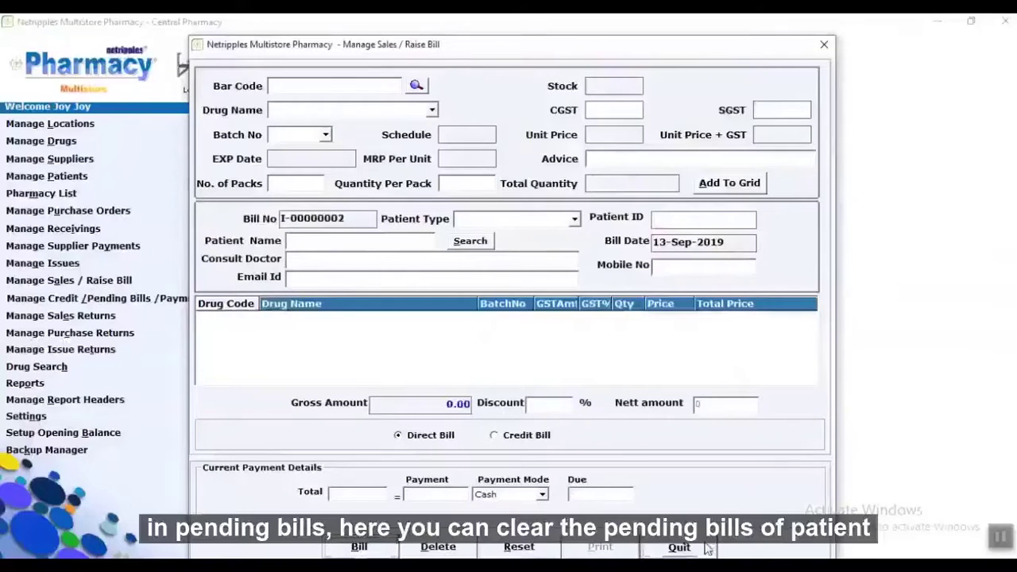
click(706, 547)
Clear the 9.82 pending balance on bill I-00000001 for the Others-type patient, then close the form.
click(193, 300)
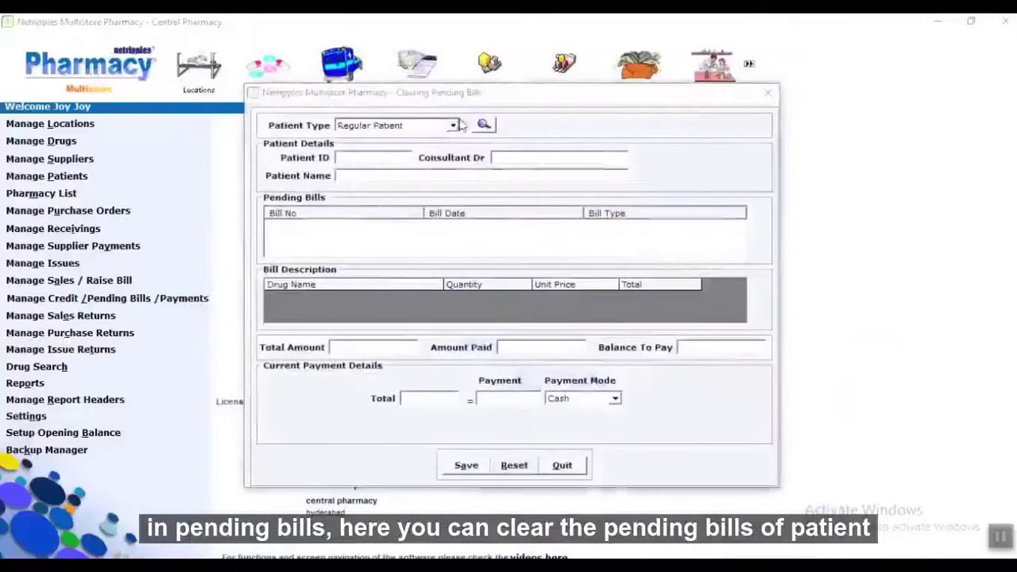
click(453, 125)
click(401, 150)
click(484, 125)
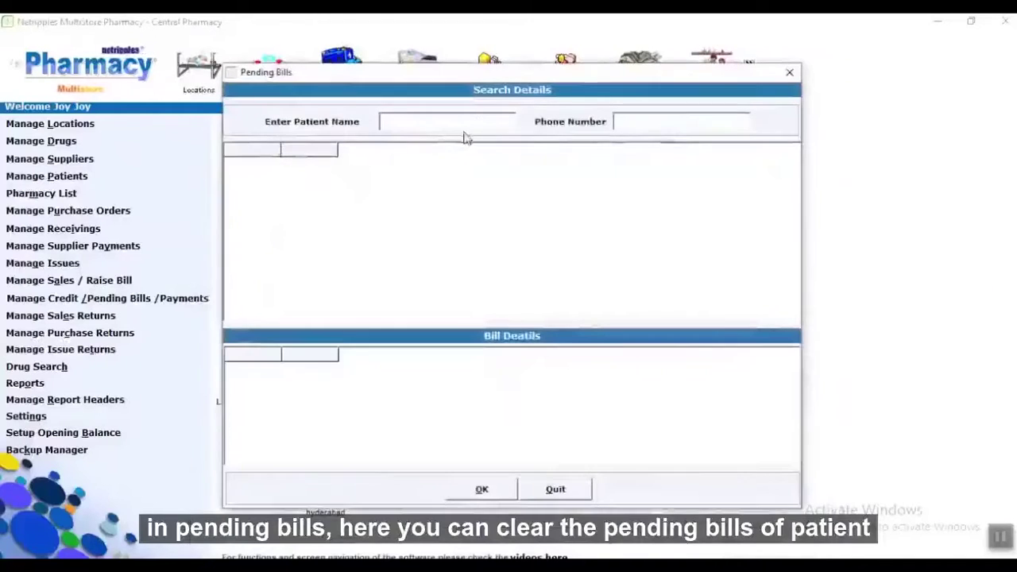
double_click(401, 163)
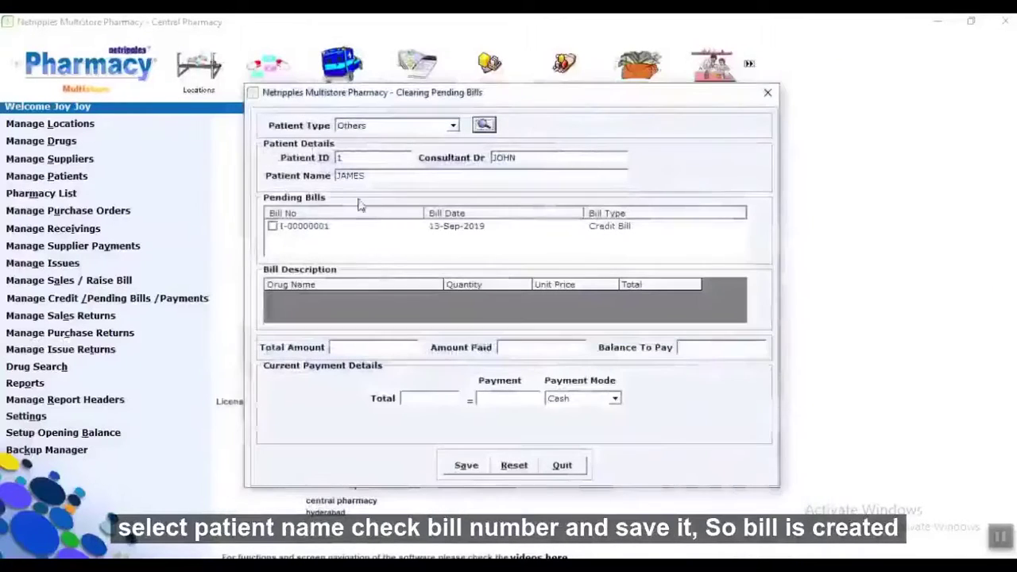
click(272, 226)
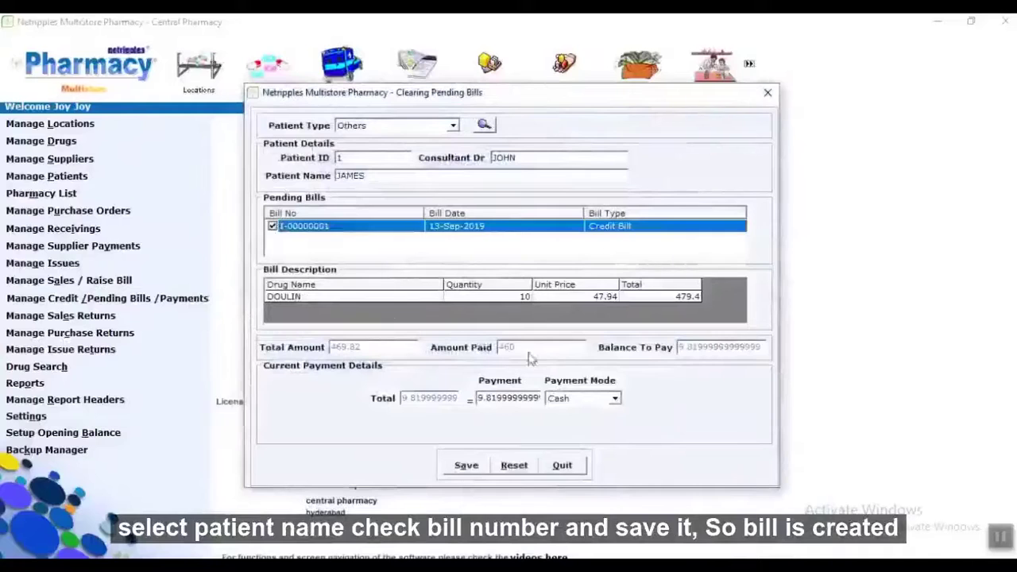
click(465, 465)
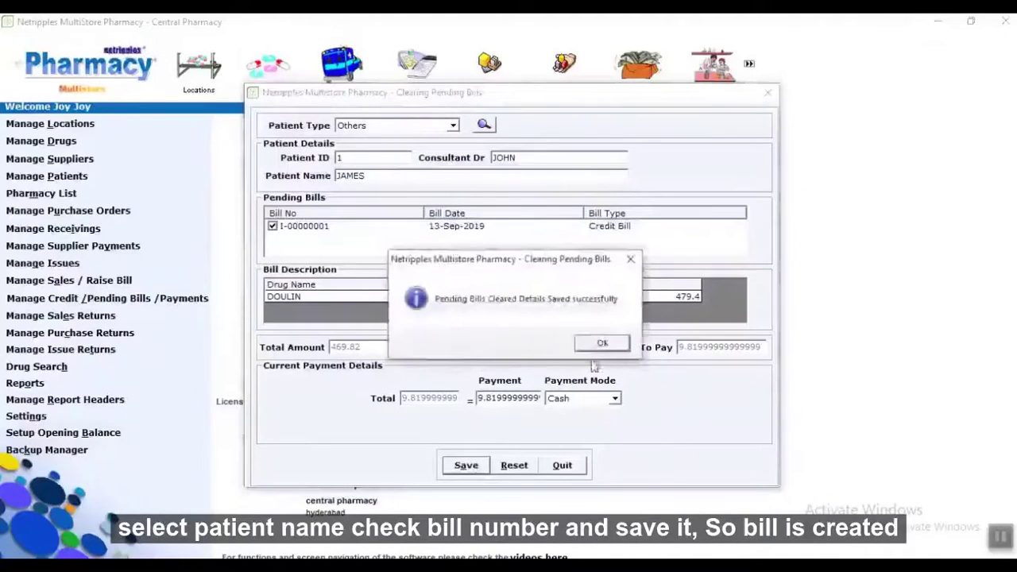
click(592, 343)
click(562, 465)
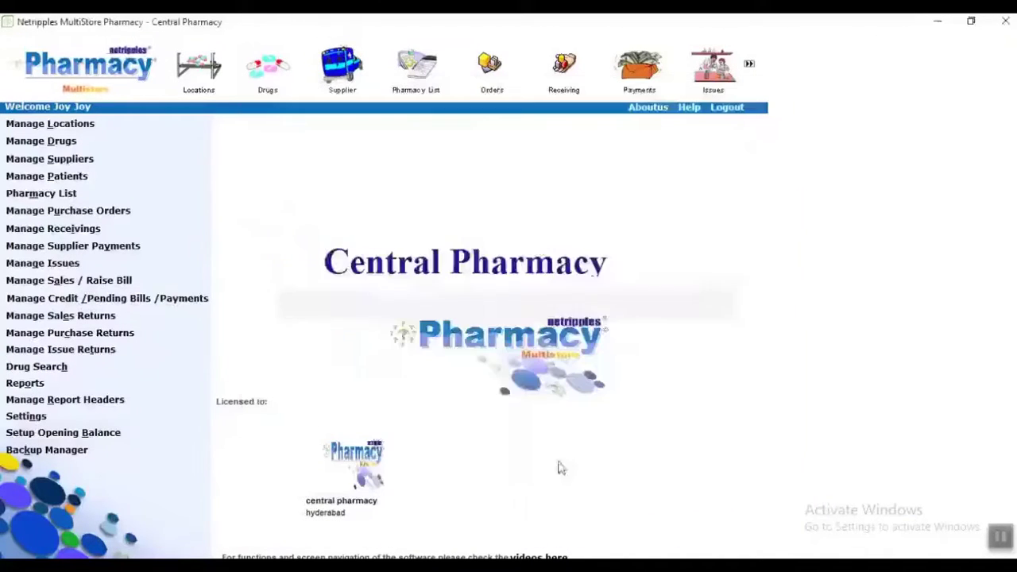
Load the patient's bill I-00000001 and add 2 DOULIN to the returned drugs.
click(101, 320)
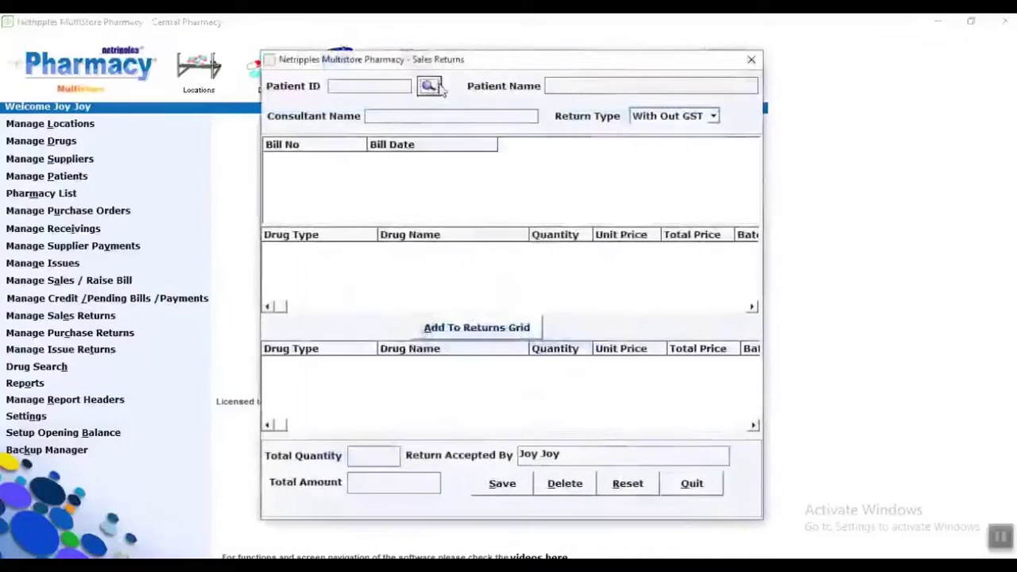
click(428, 86)
double_click(429, 230)
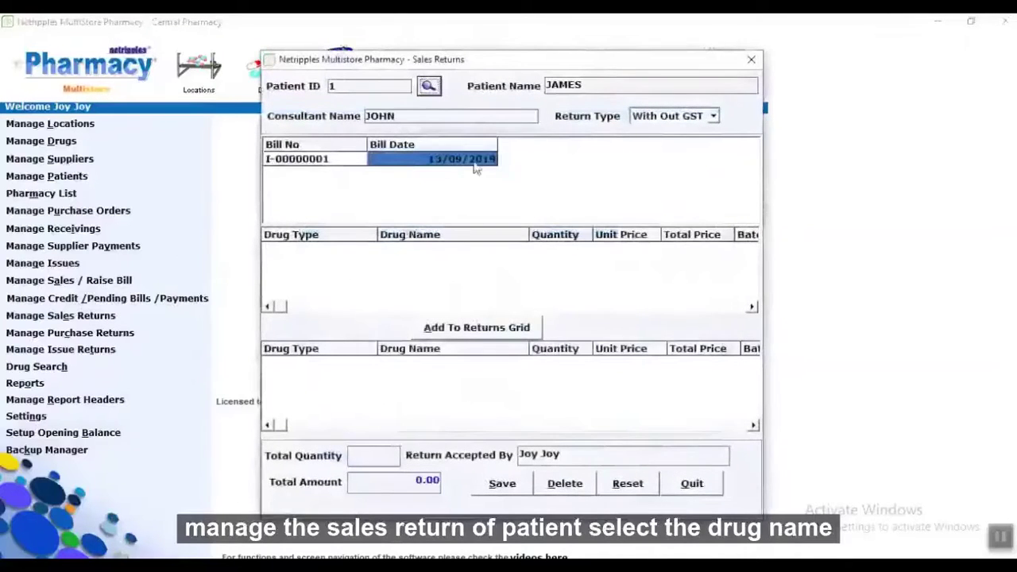
click(474, 165)
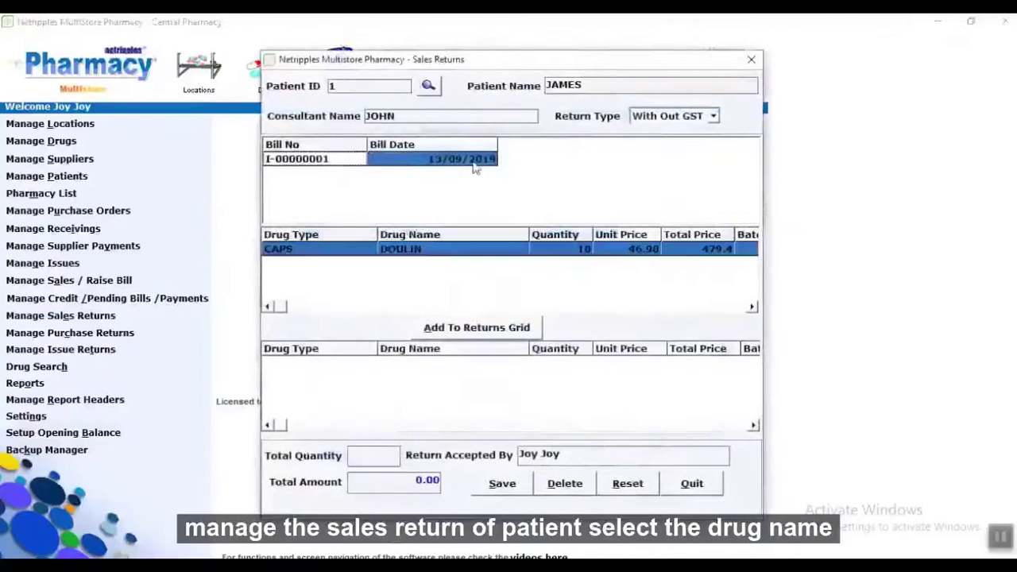
click(453, 327)
click(547, 340)
text(1)
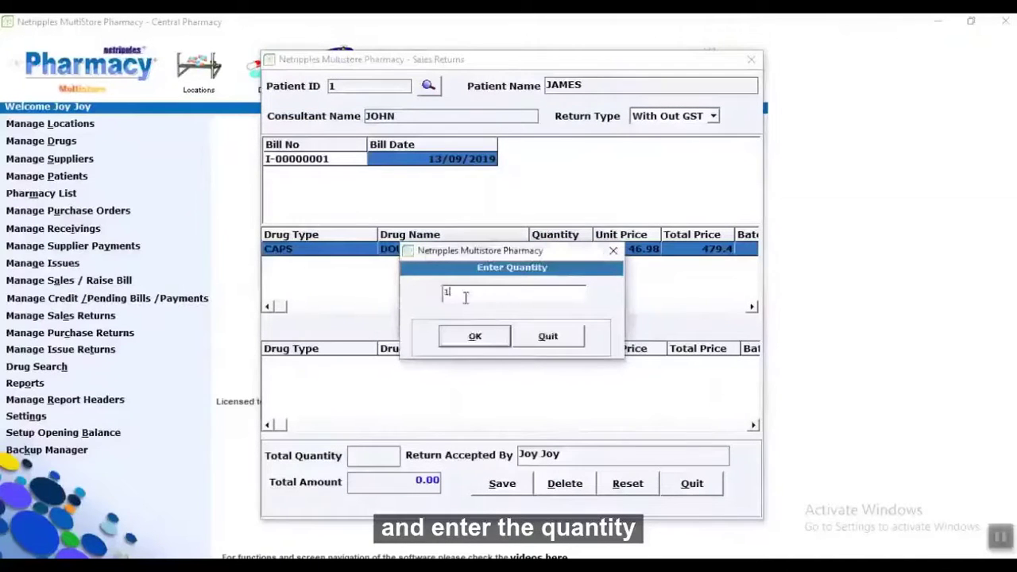
text(2)
click(452, 334)
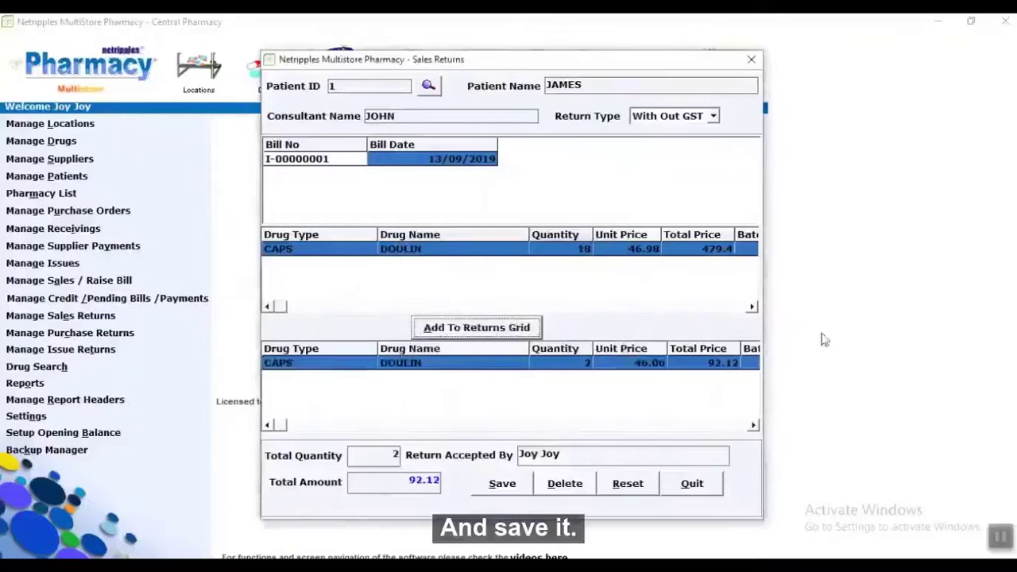
Save the 92.12 sales return, print its receipt, and close the returns form.
click(517, 490)
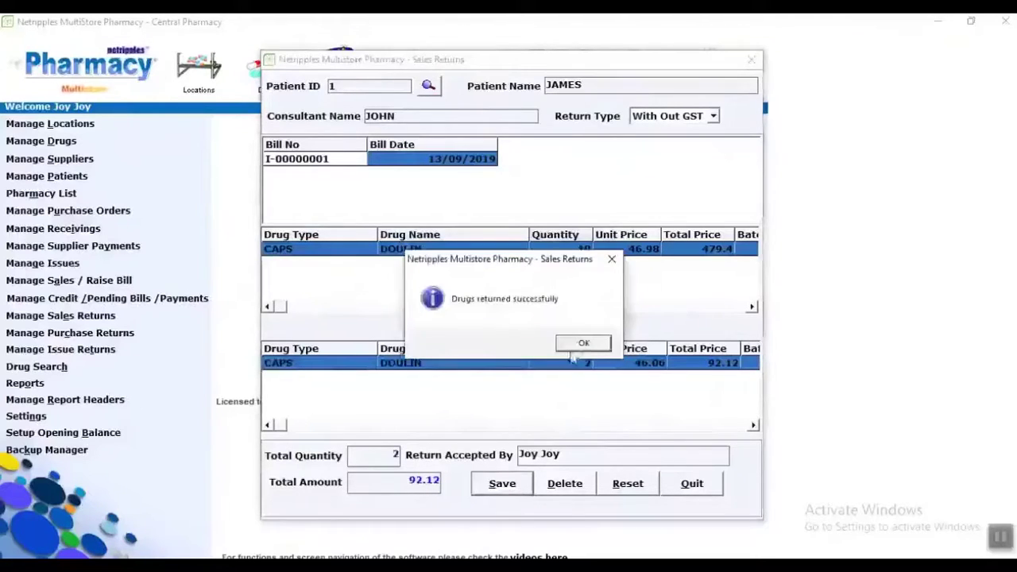
click(581, 343)
click(536, 344)
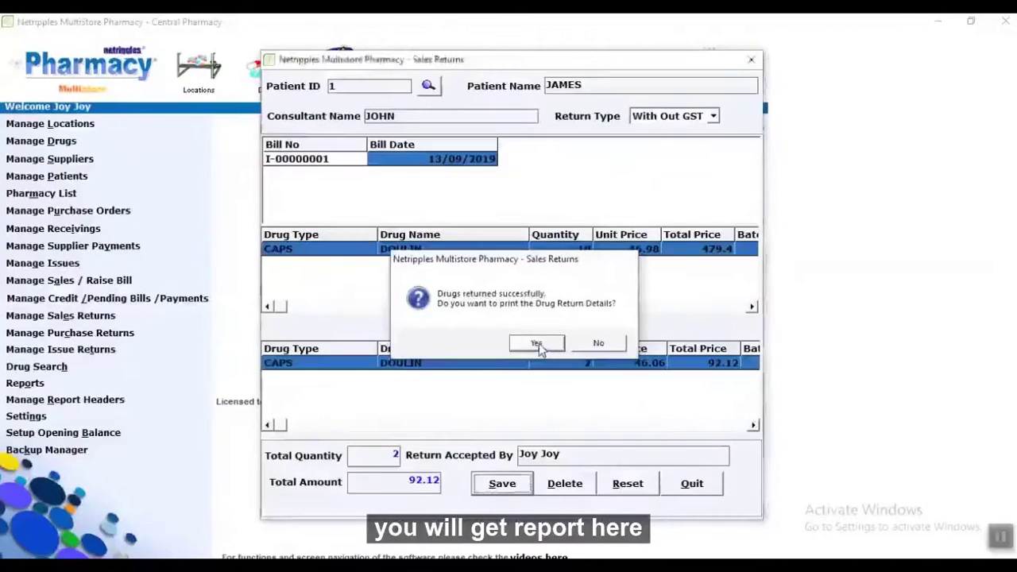
click(1011, 21)
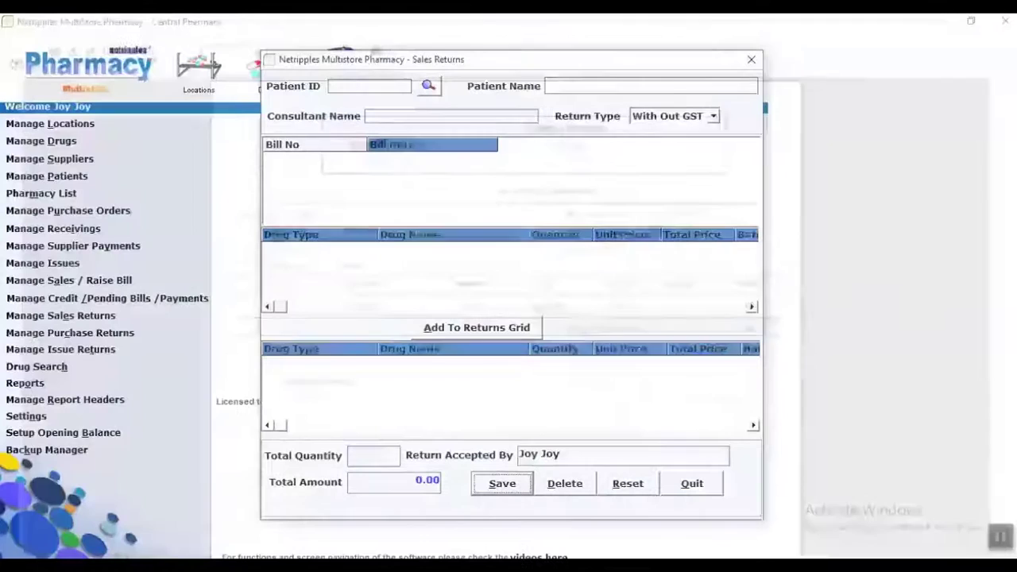
click(712, 492)
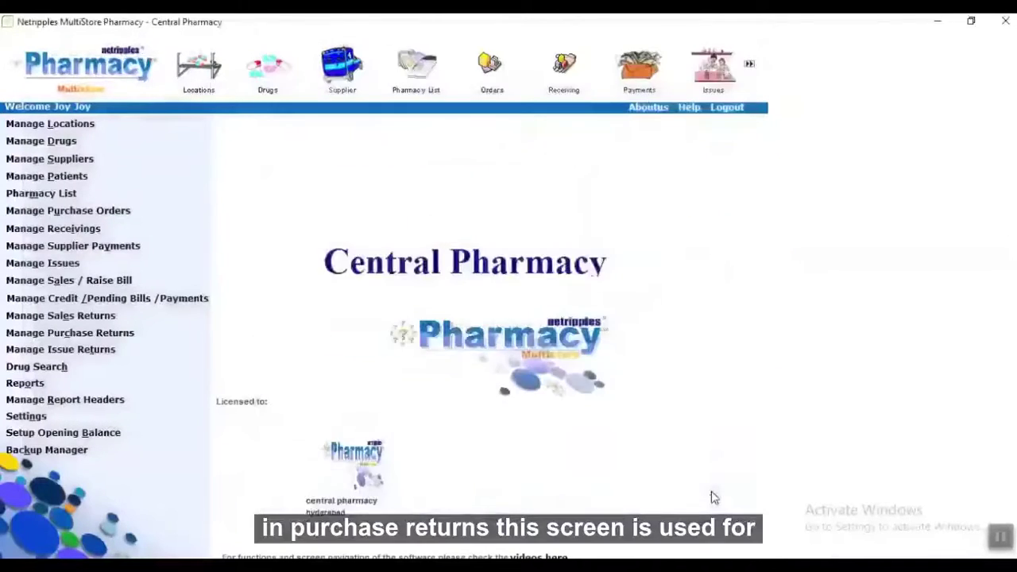
Load the supplier invoice and add a return of 10 DOULIN packs to the list.
click(101, 339)
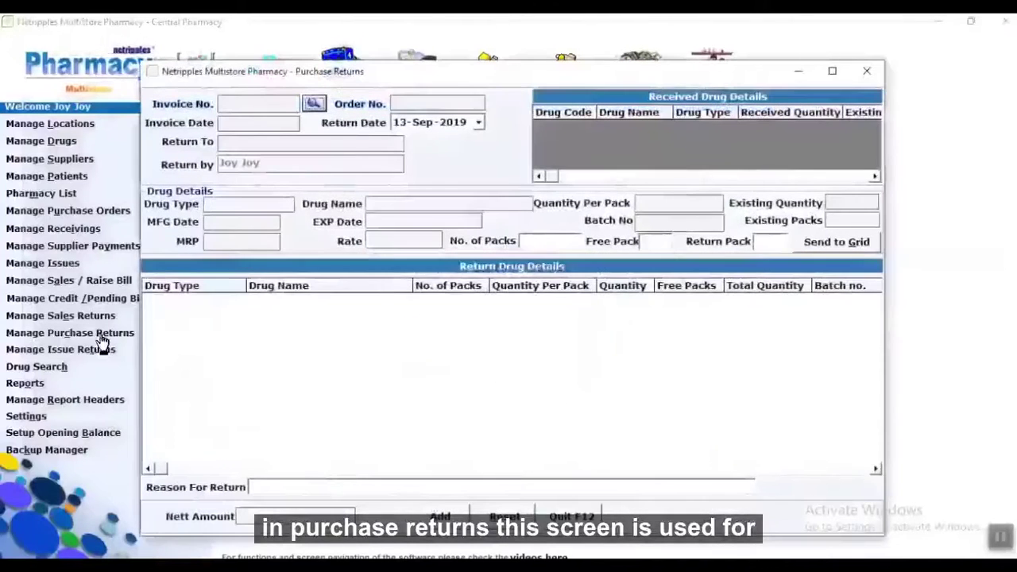
click(313, 104)
double_click(377, 253)
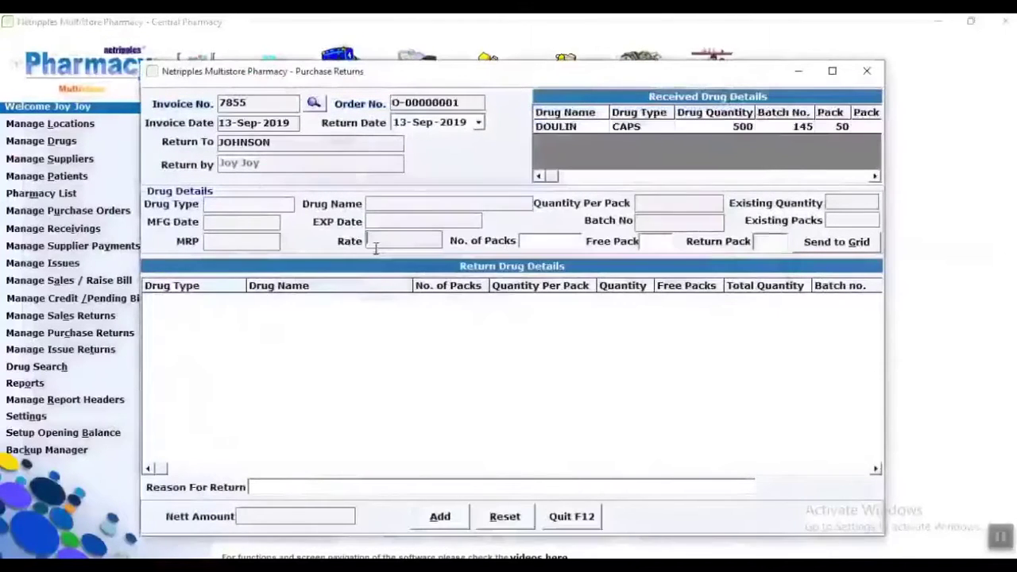
click(674, 132)
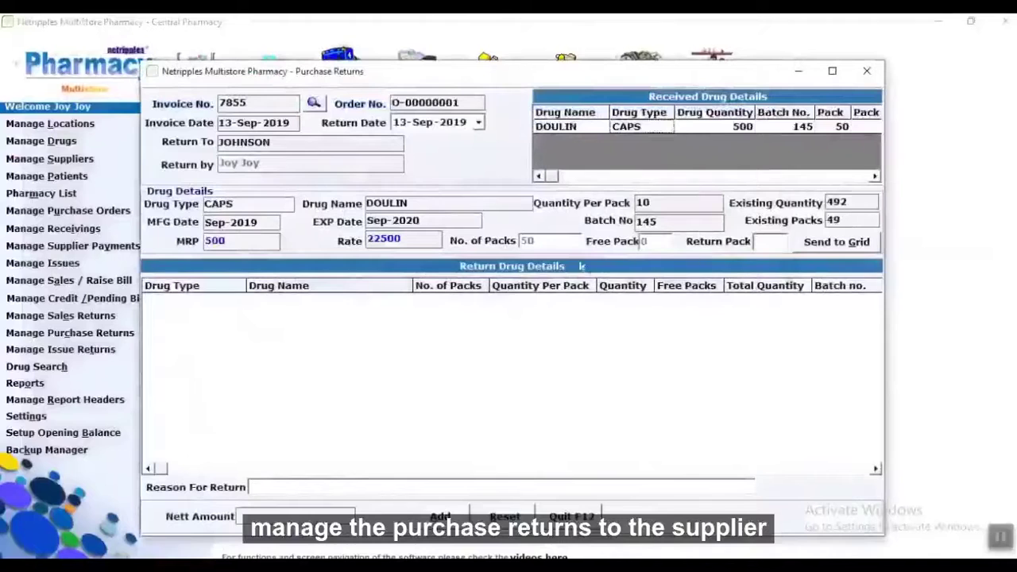
click(758, 241)
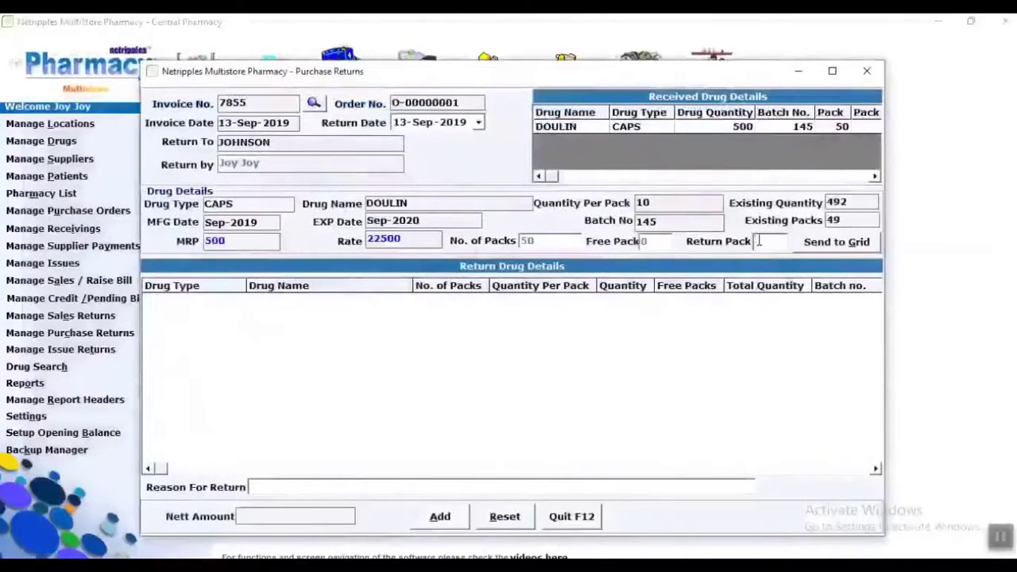
text(10)
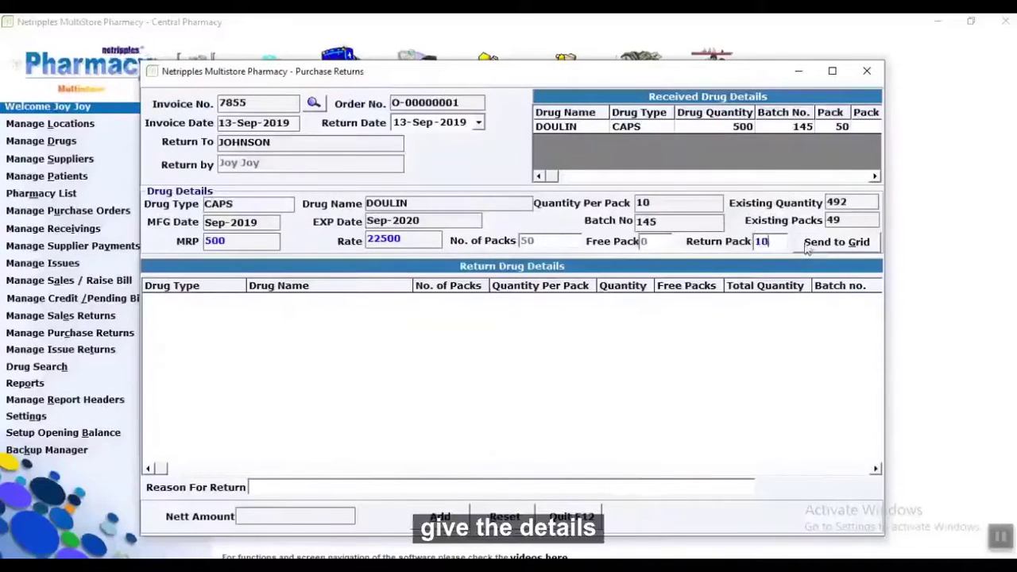
key(Return)
click(666, 299)
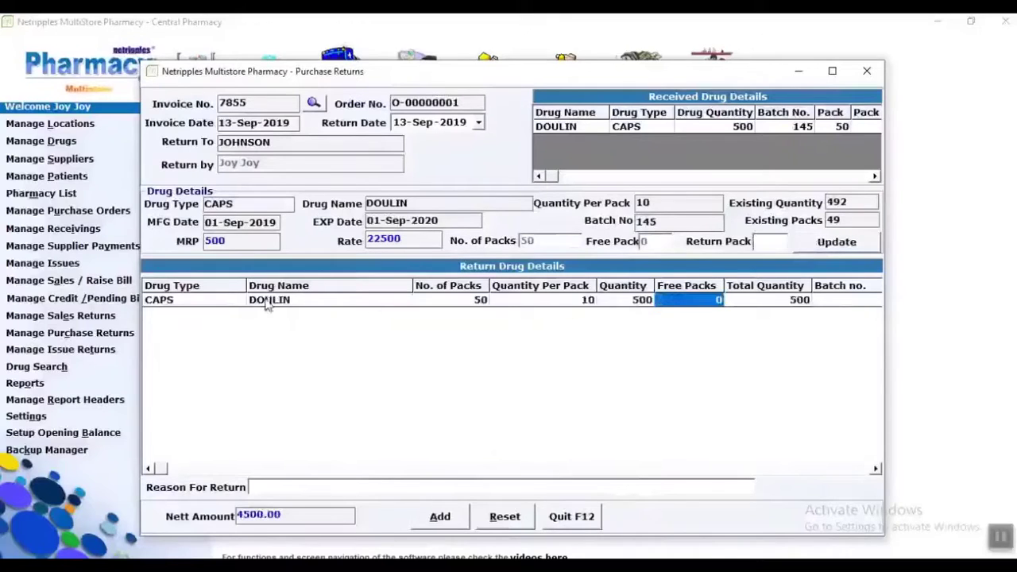
click(222, 307)
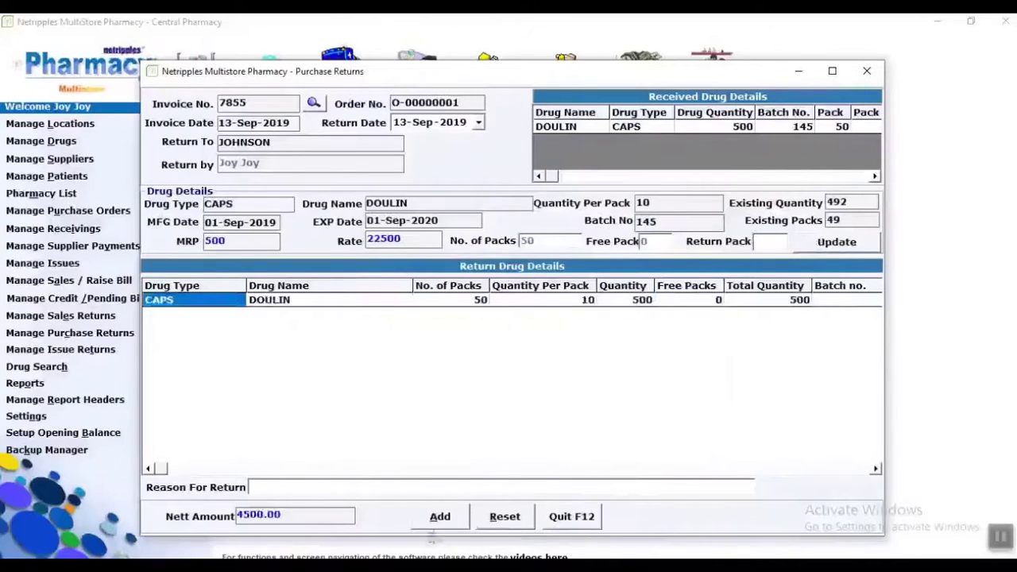
Record purchase return R-00000001 for 4500.00 and close its credit note and form.
click(435, 524)
click(593, 343)
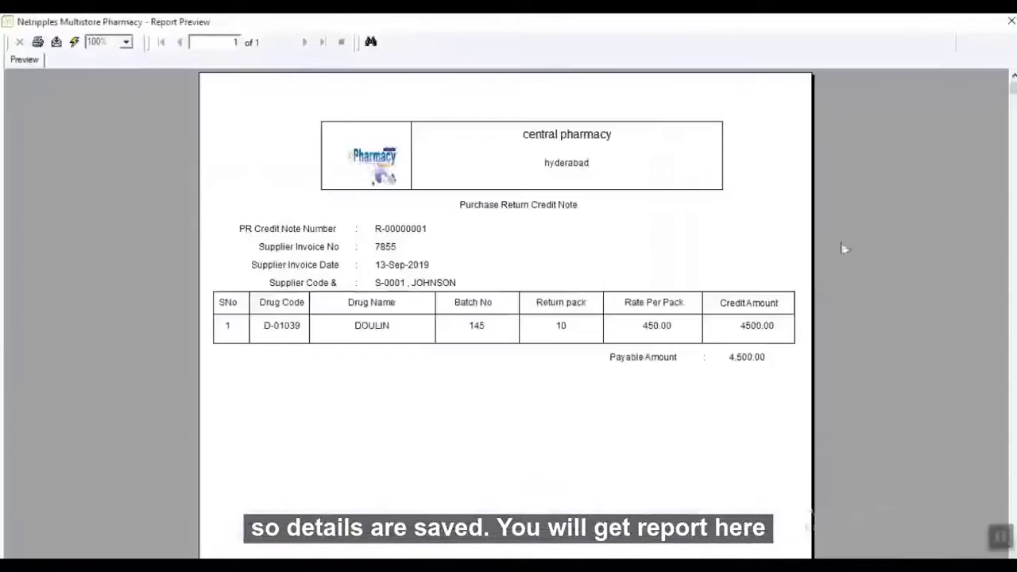
click(1010, 21)
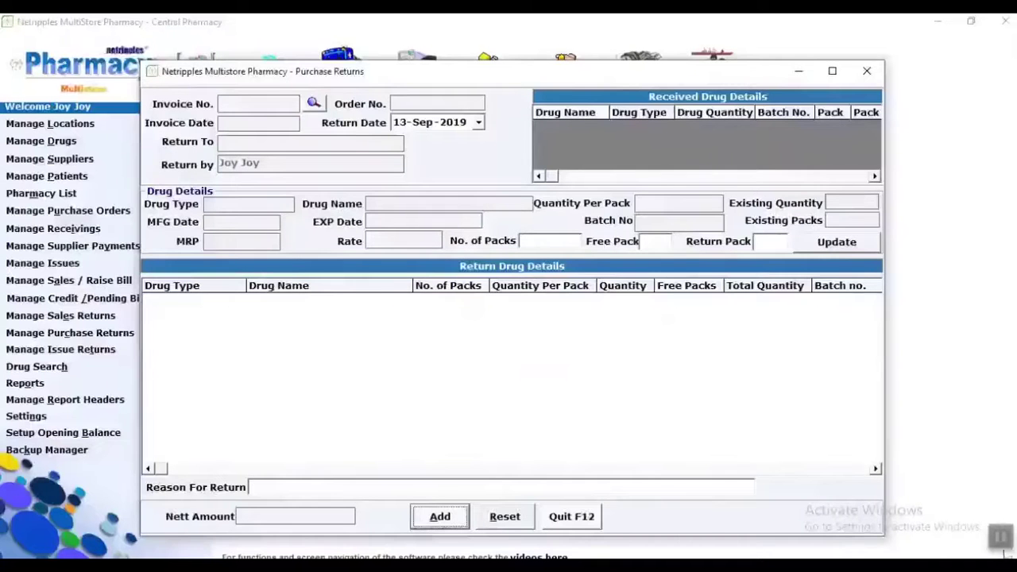
click(572, 520)
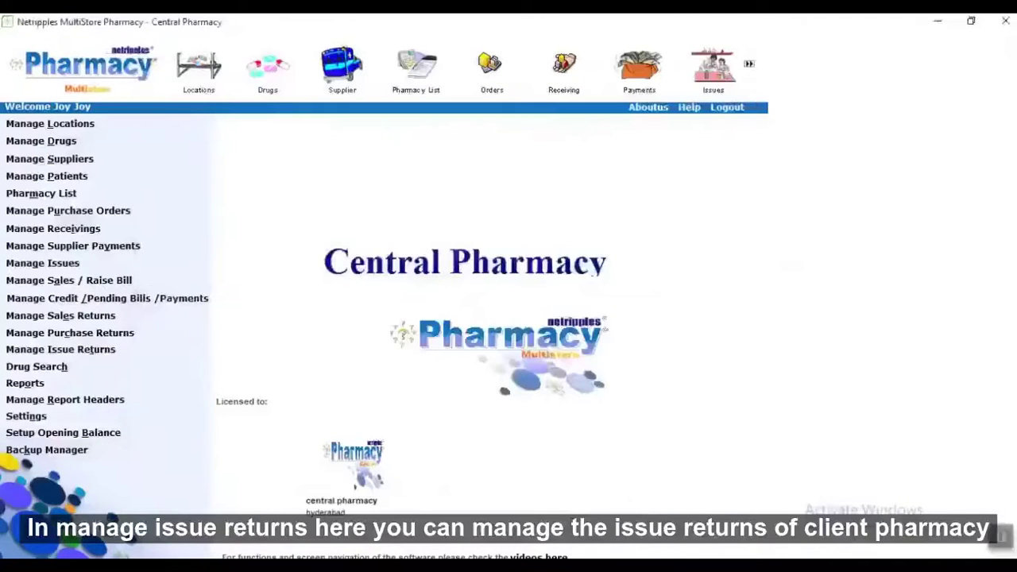
click(89, 351)
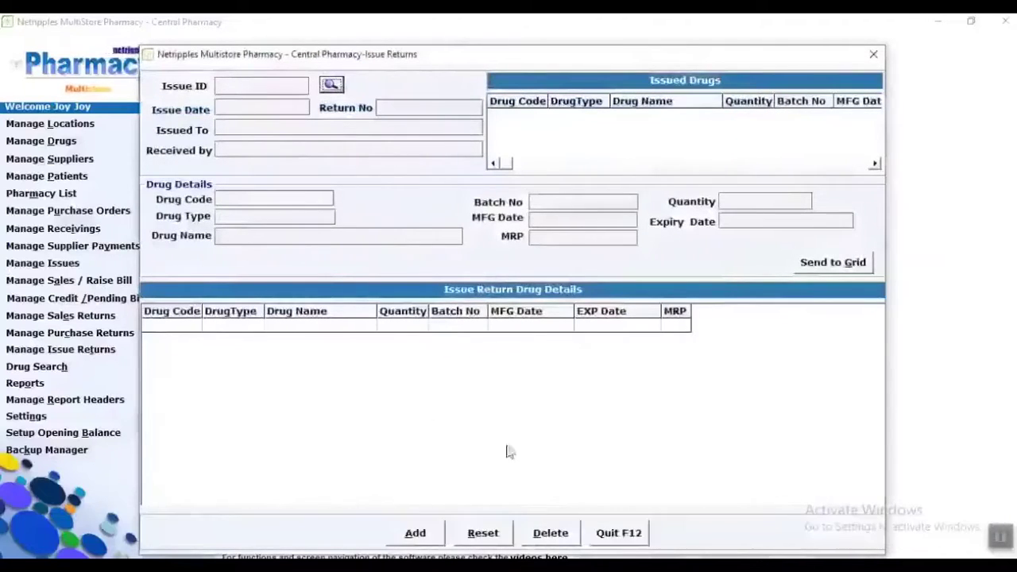
click(628, 537)
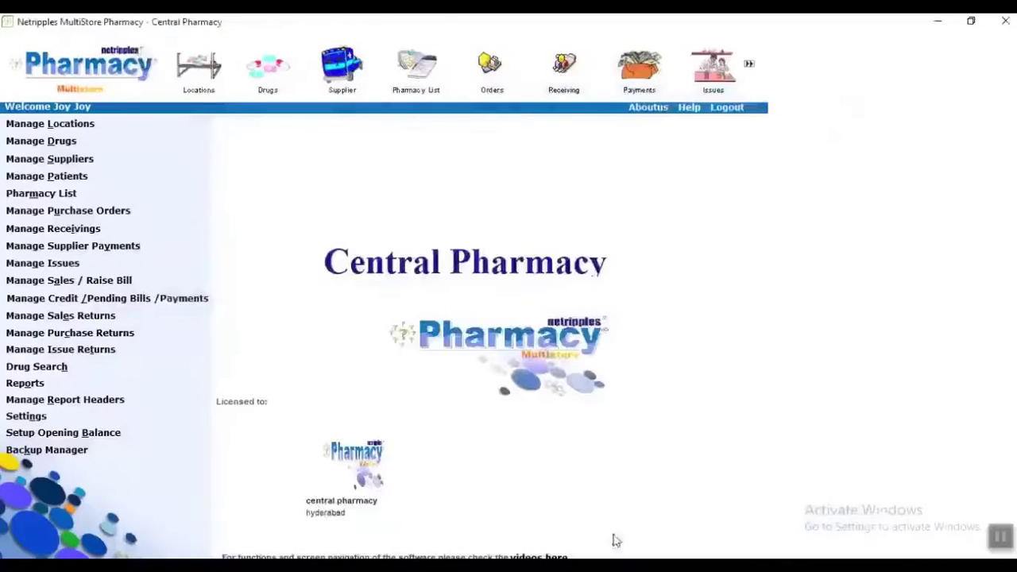
click(53, 368)
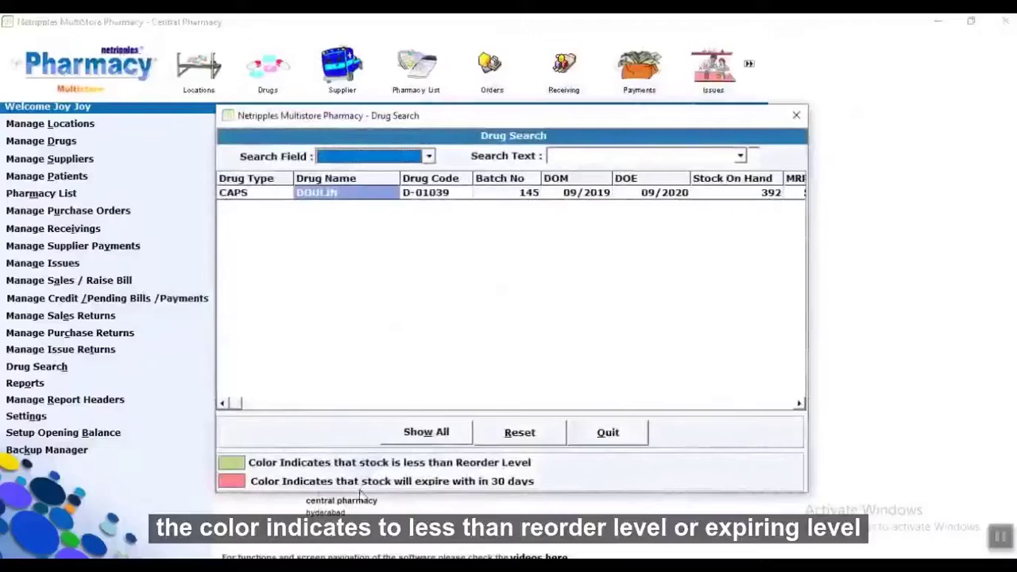
click(607, 432)
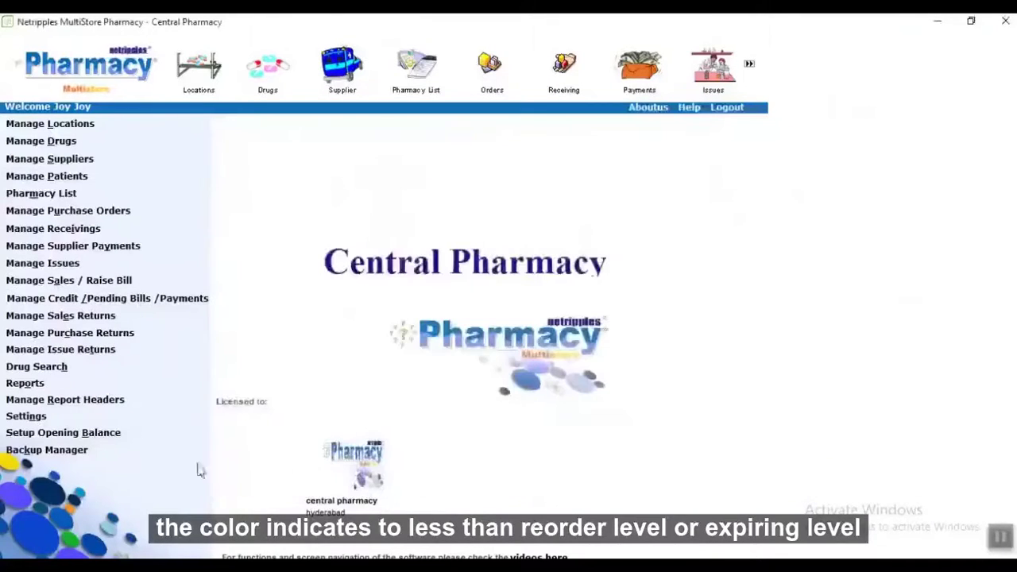
click(26, 385)
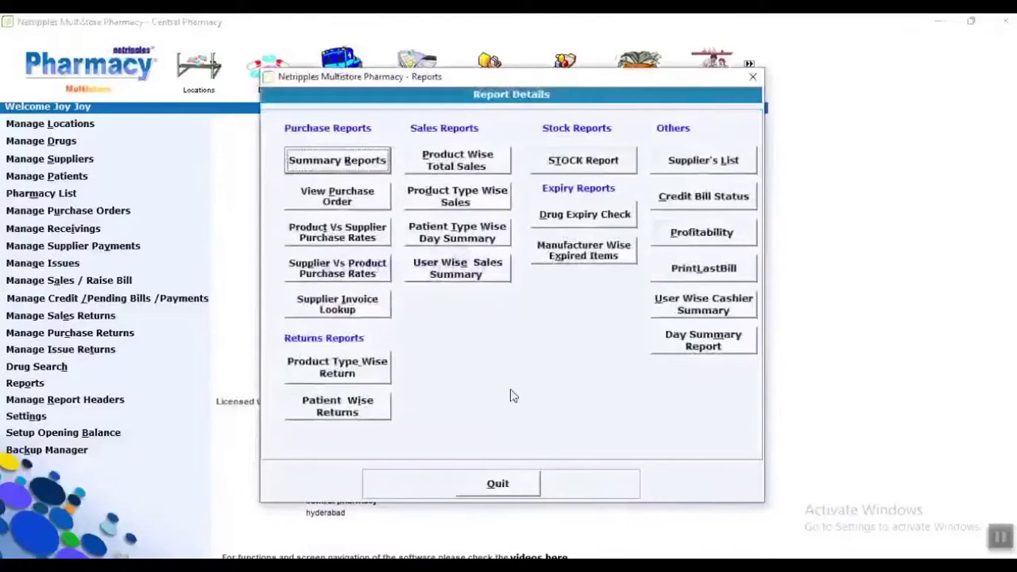
click(499, 484)
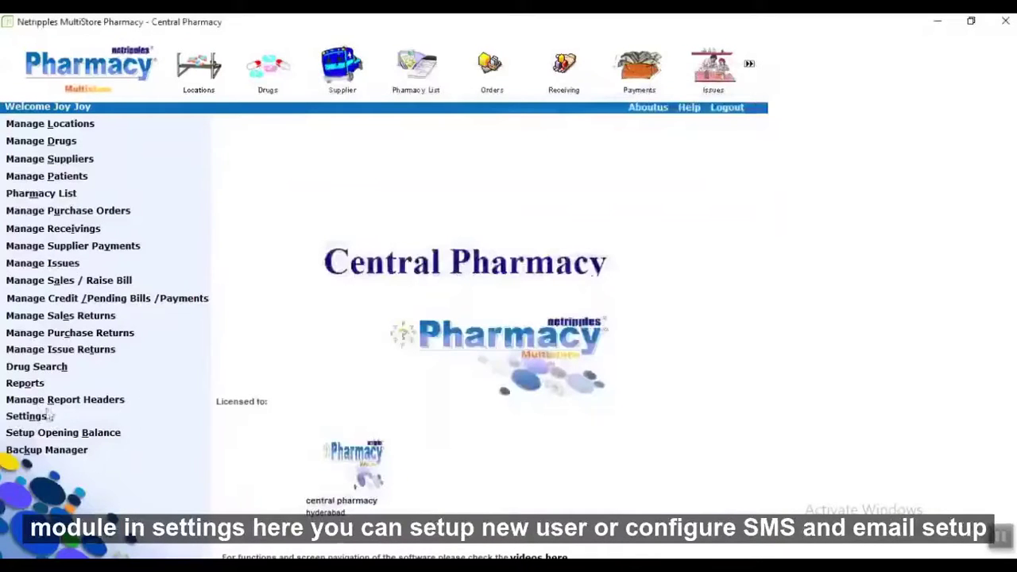
Start a new user for APOLO PHARMACY, entering the first name and password.
click(23, 415)
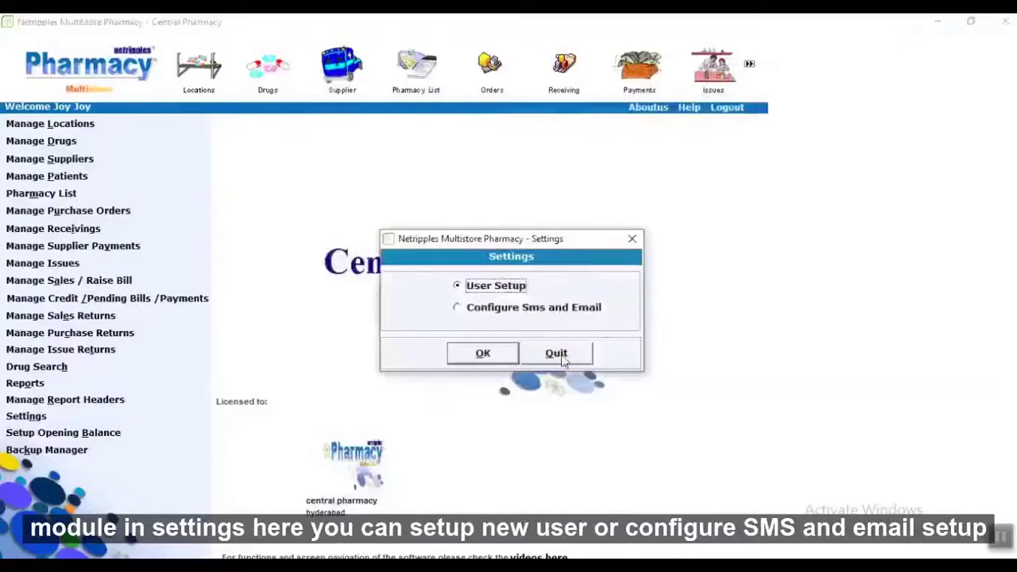
click(494, 357)
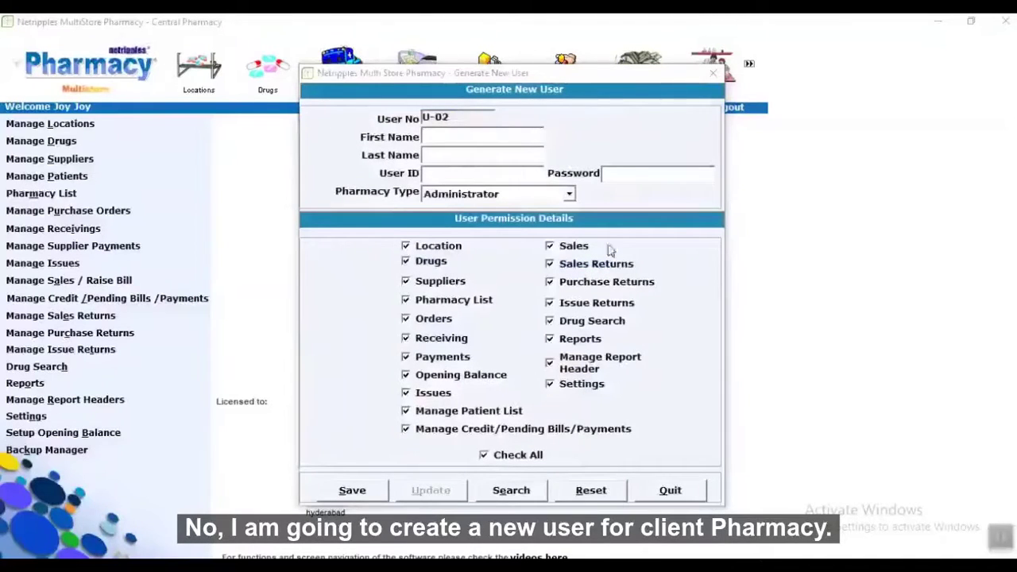
click(501, 141)
text(Joy)
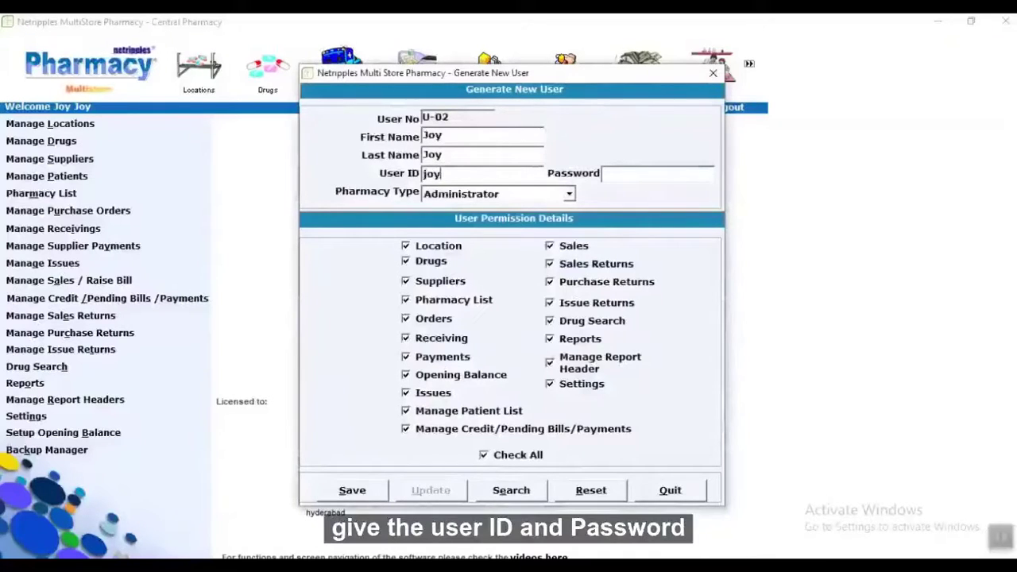
click(618, 176)
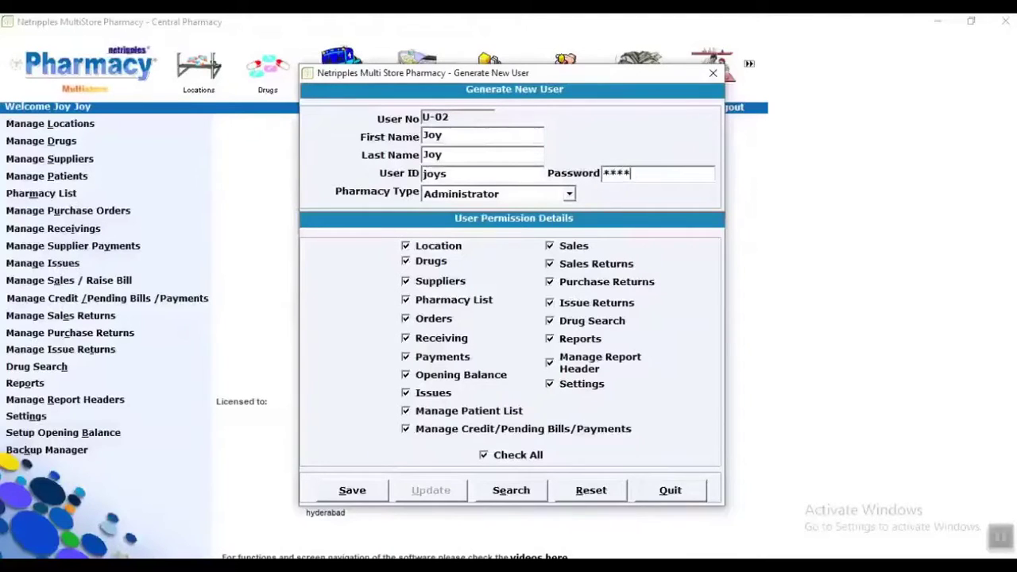
click(548, 194)
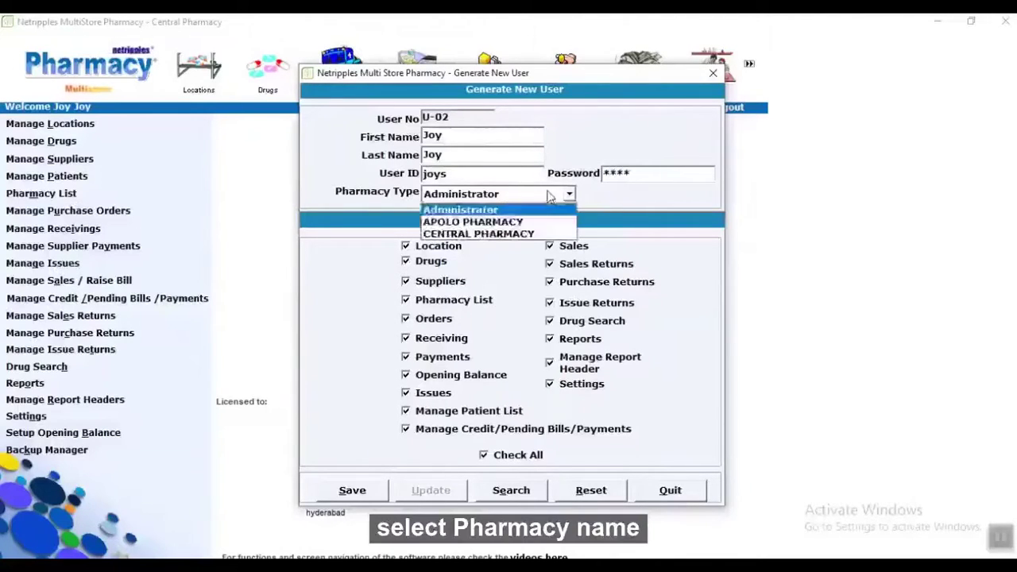
click(486, 221)
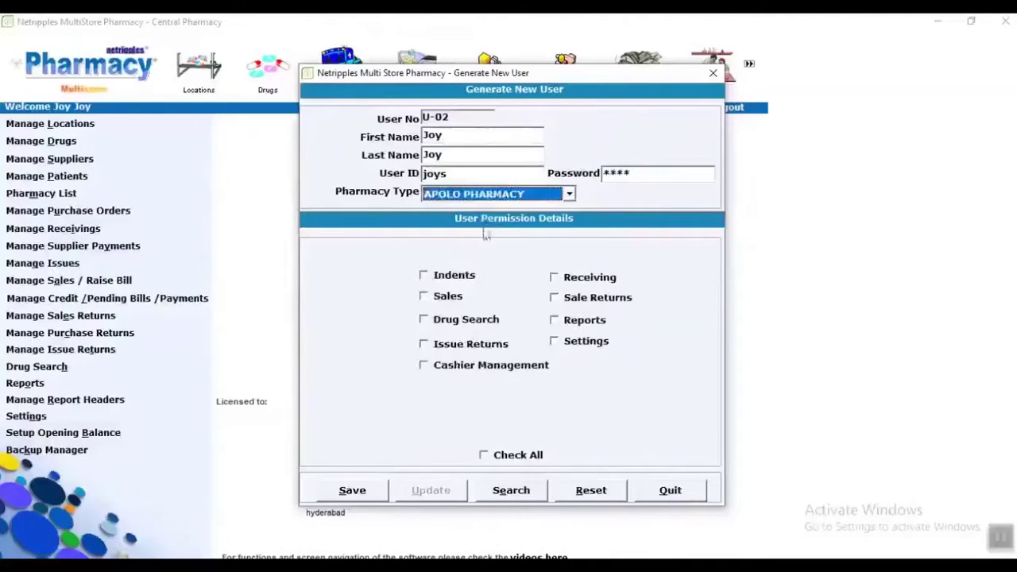
Grant the new user every permission, save it as U-02, and clear the form.
click(483, 456)
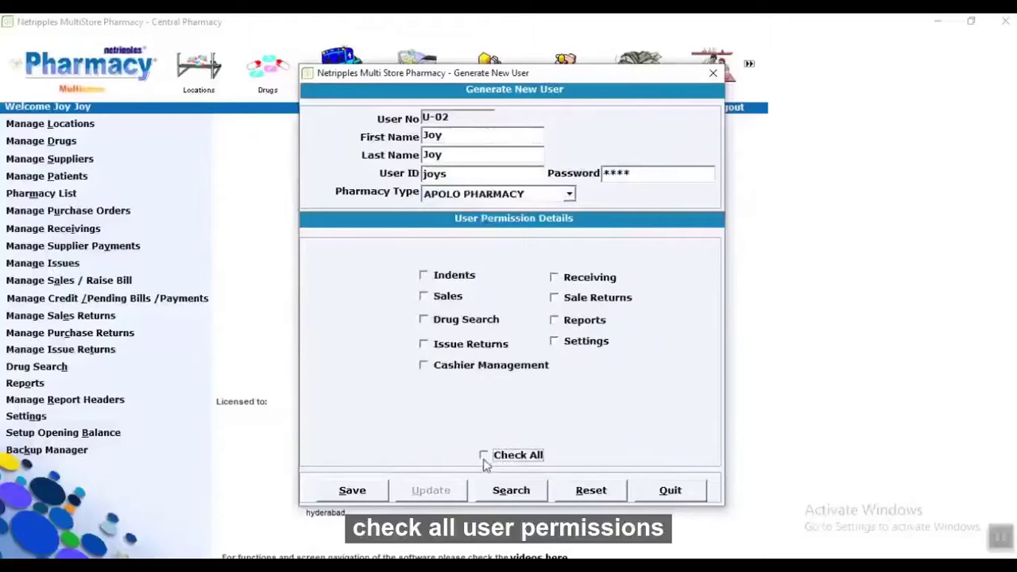
click(352, 490)
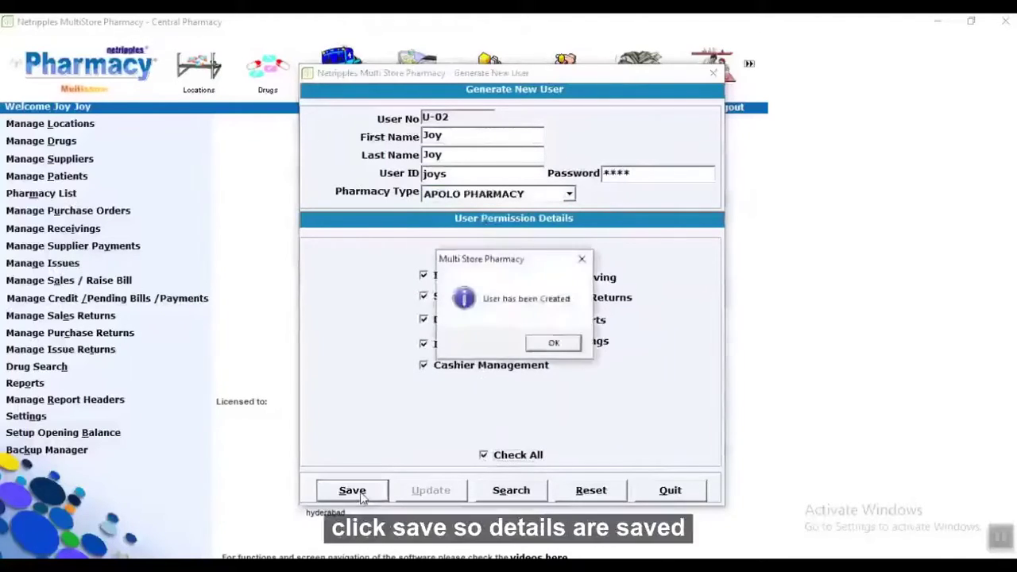
click(544, 344)
click(653, 492)
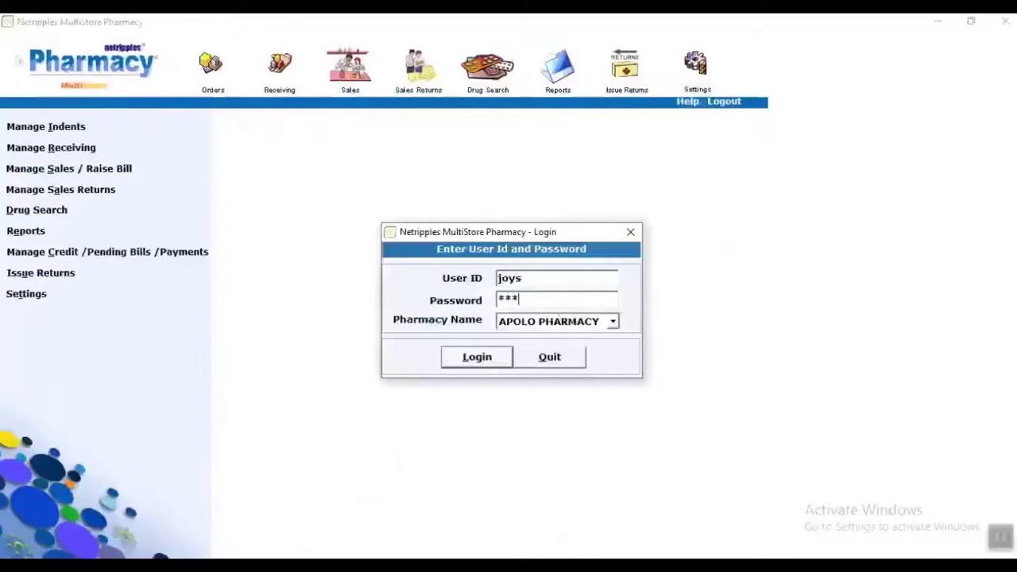
Log in to APOLO PHARMACY from the Login dialog's Pharmacy Name list.
click(612, 324)
click(613, 336)
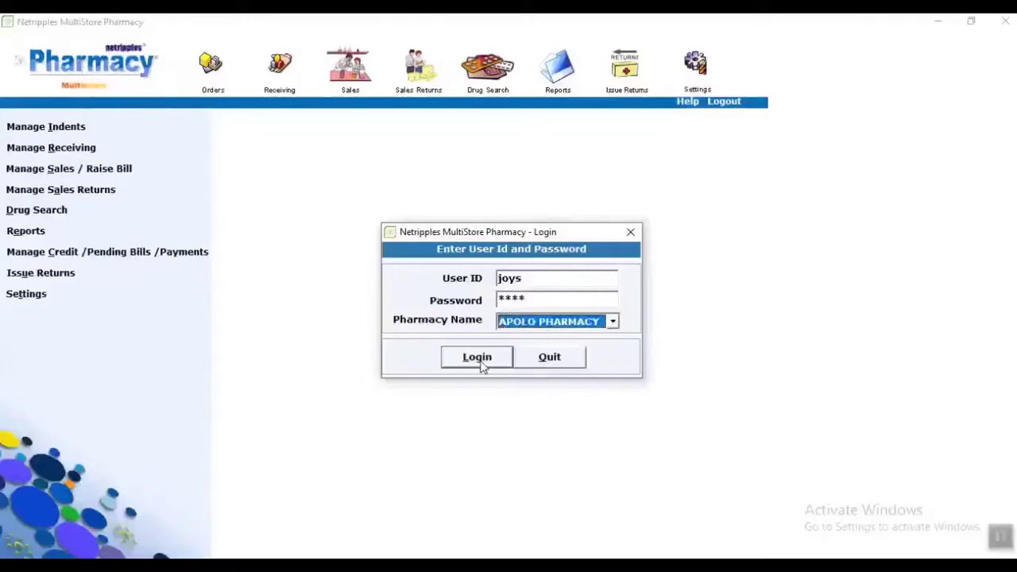
click(479, 359)
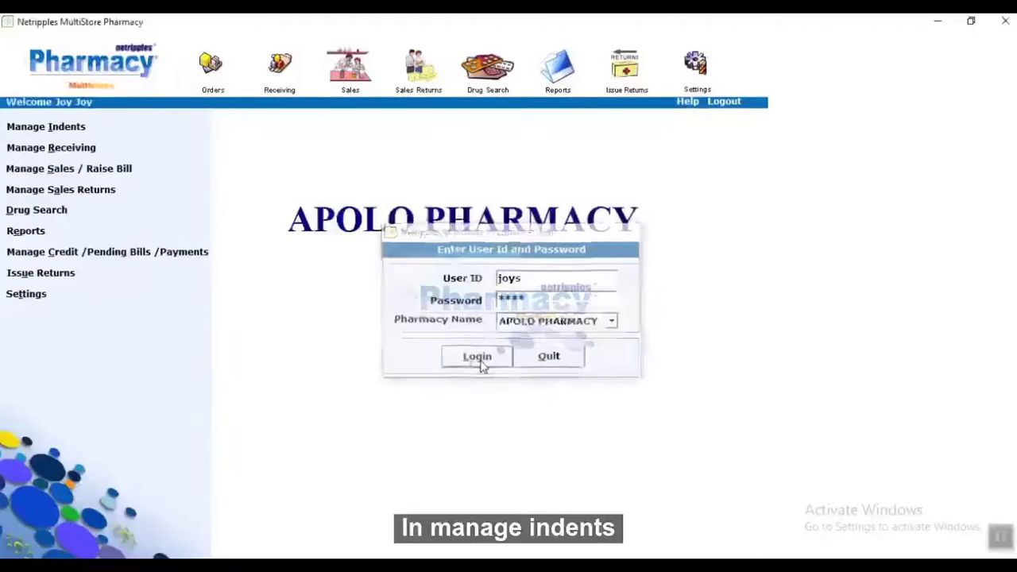
click(53, 129)
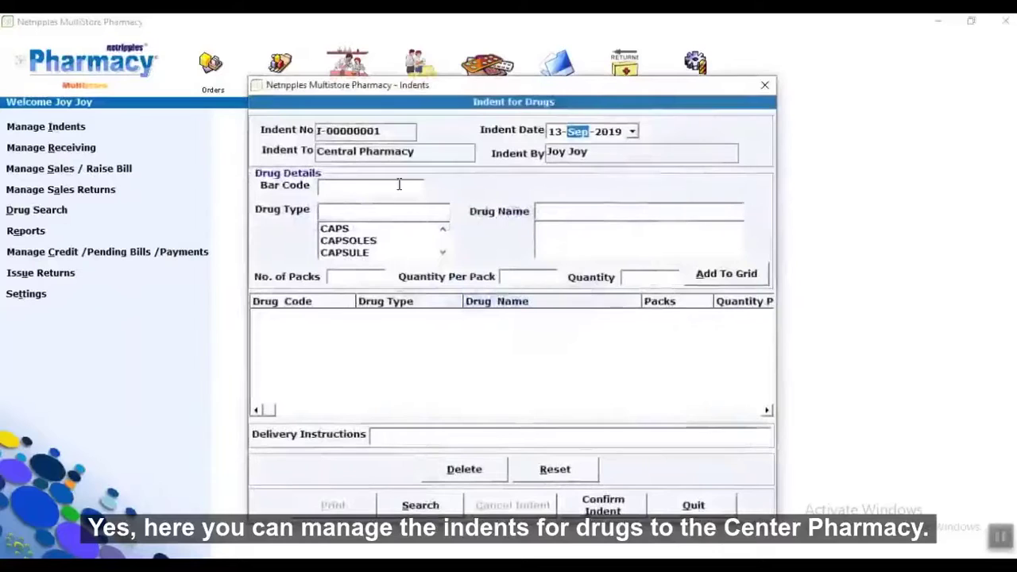
Add 2 packs of 10 DOULIN capsules (CAPS), found by bar code, to the indent.
click(400, 184)
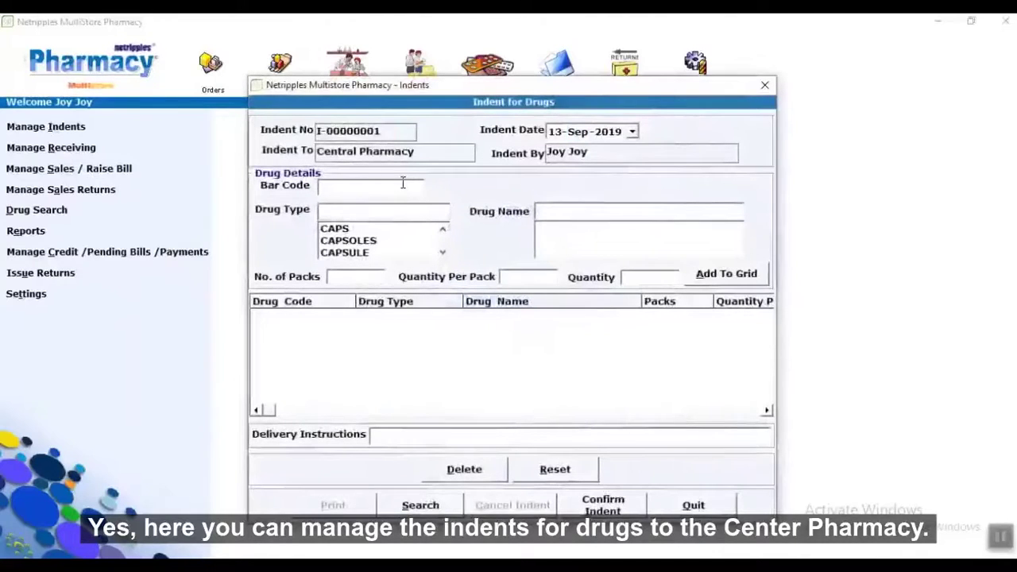
text(q7865)
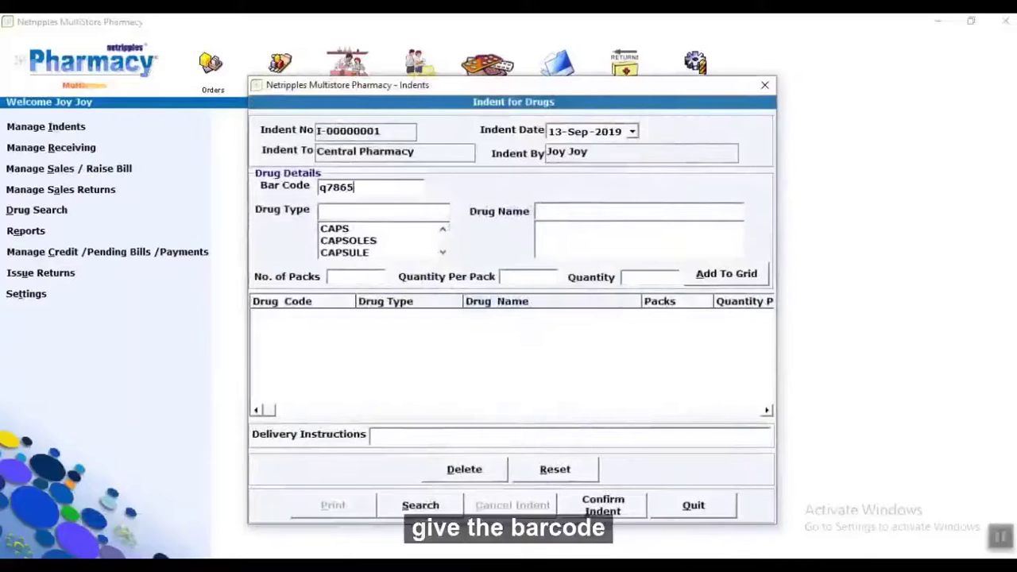
key(BackSpace)
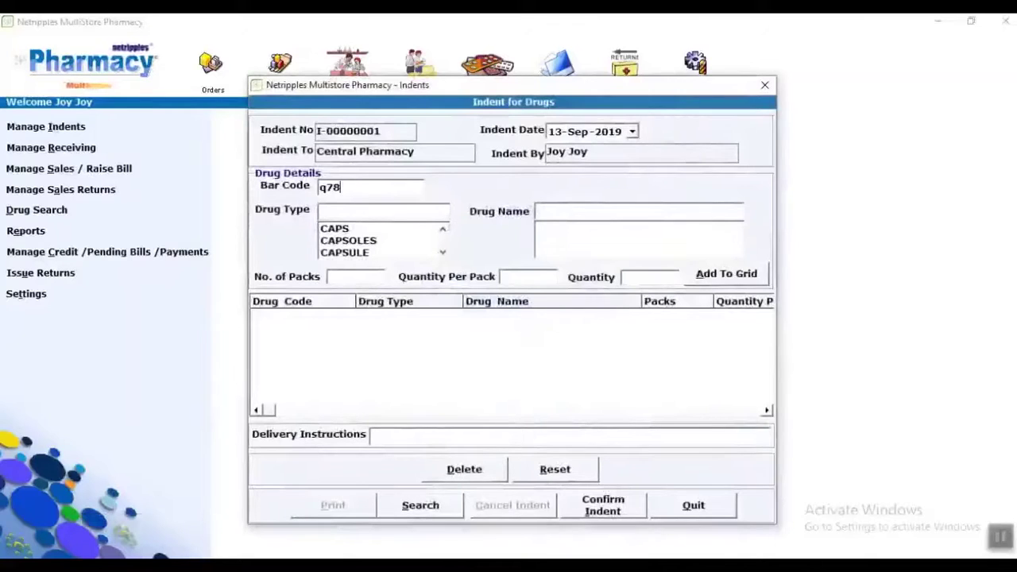
text(1)
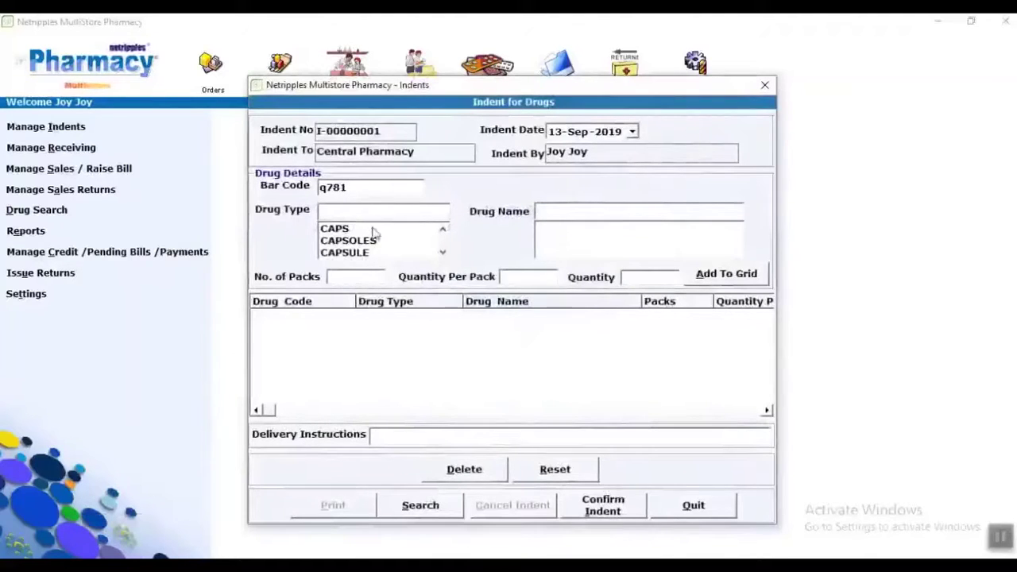
click(351, 230)
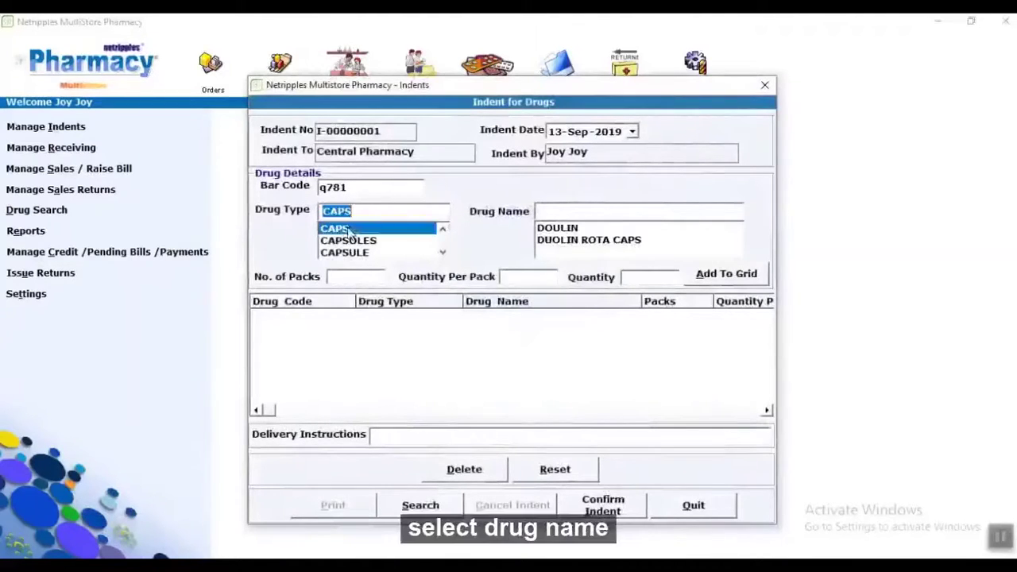
click(561, 228)
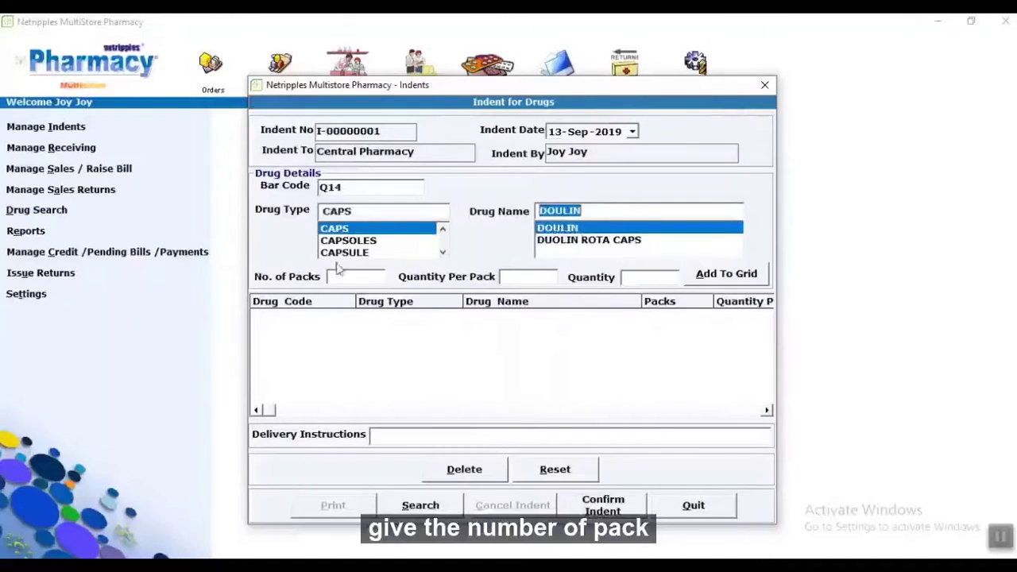
click(339, 273)
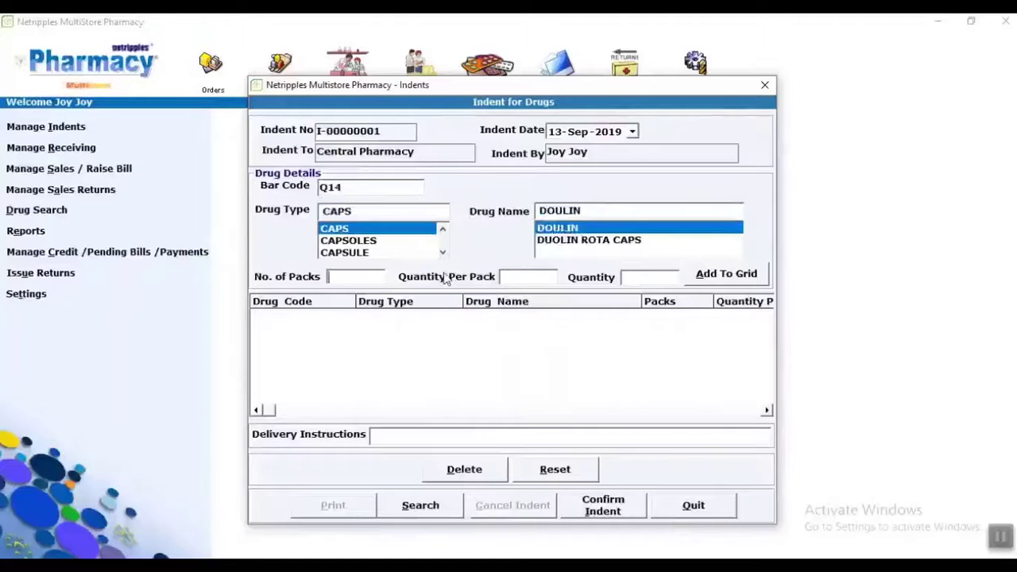
text(2)
click(527, 283)
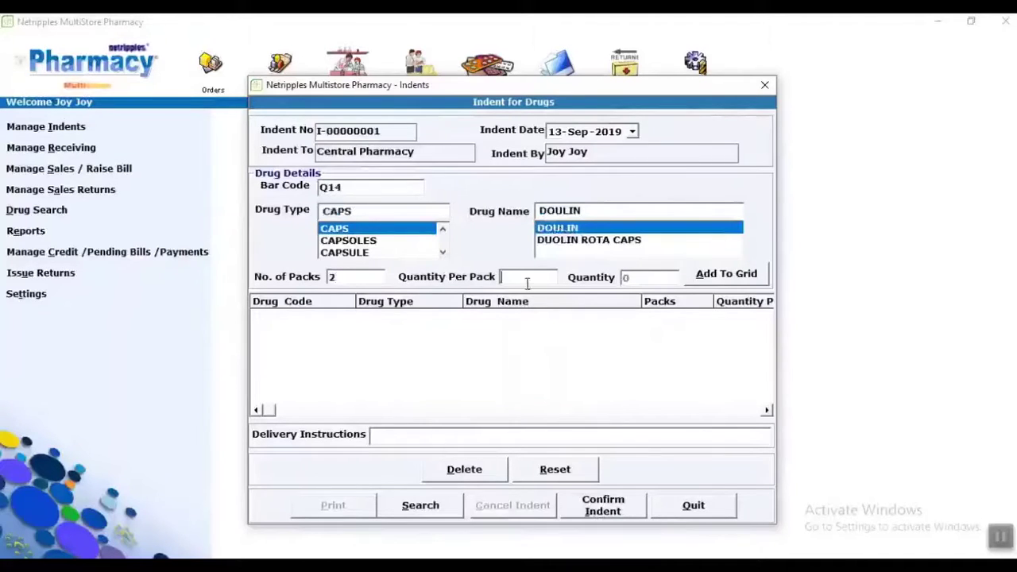
text(10)
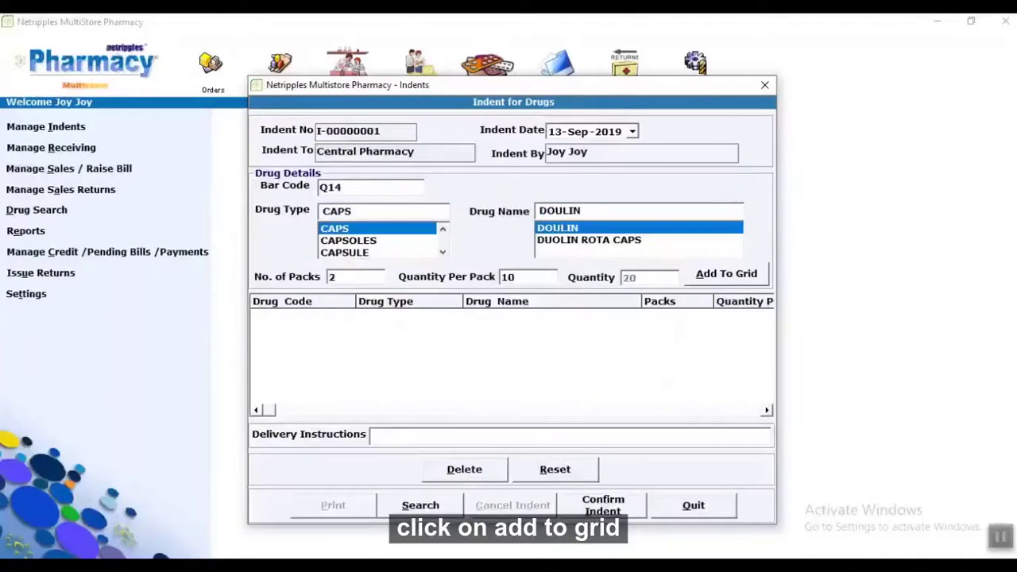
click(726, 273)
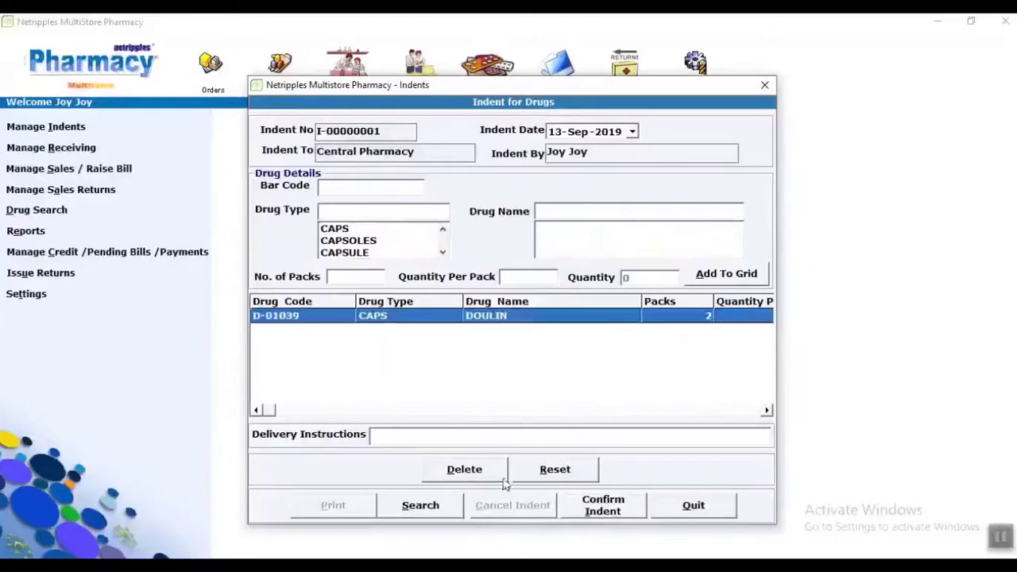
Confirm indent I-00000001 to Central Pharmacy and print its report.
click(502, 437)
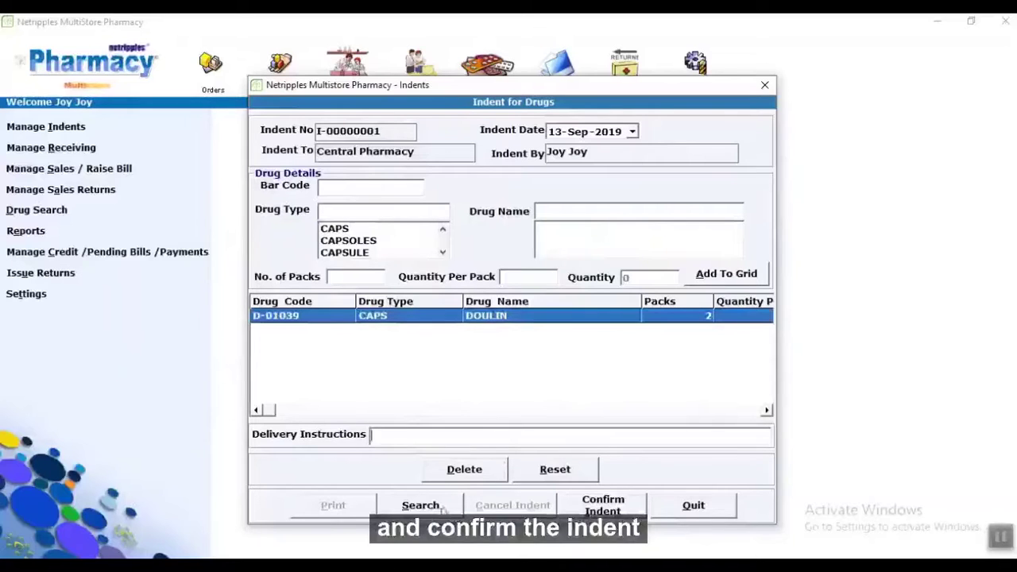
click(603, 508)
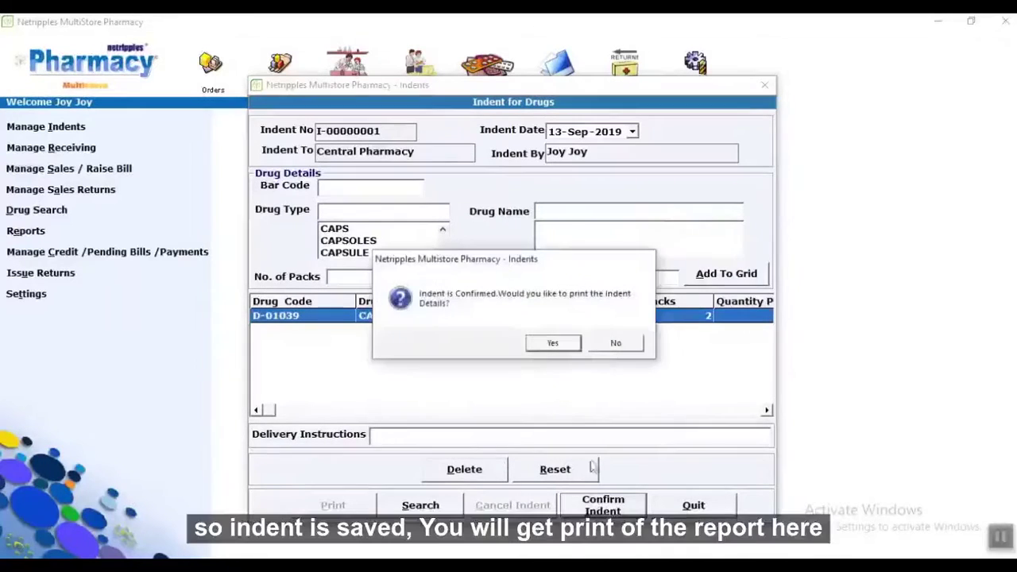
click(556, 343)
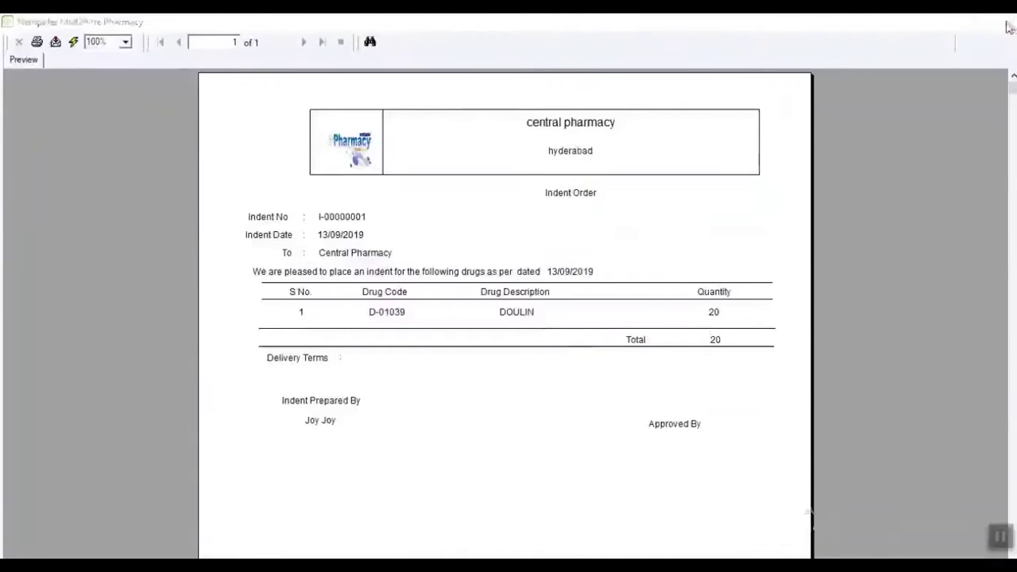
click(1011, 21)
click(681, 505)
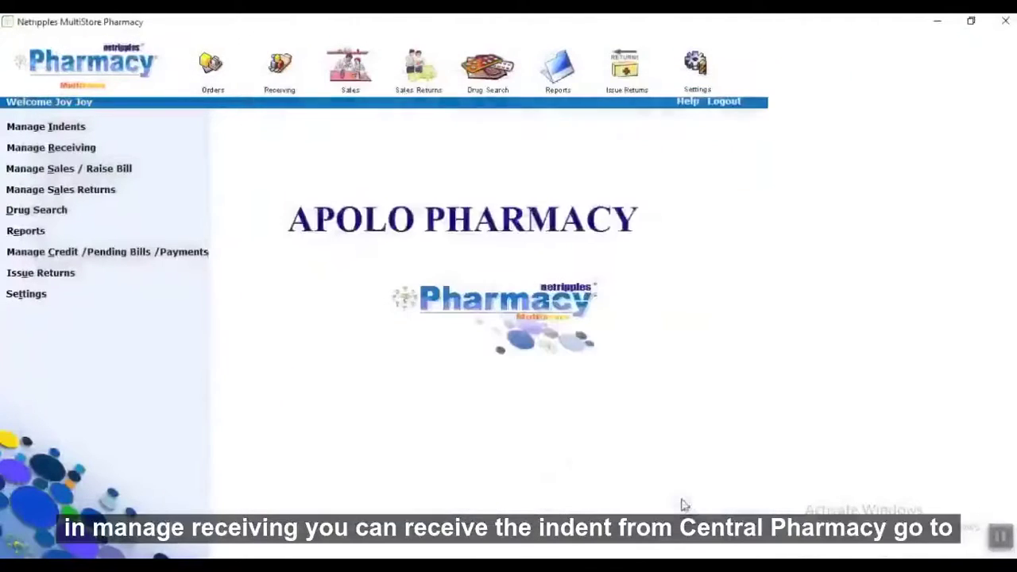
Load APOLO PHARMACY's indent I-00000001 and its DOULIN line into the issue form.
click(69, 151)
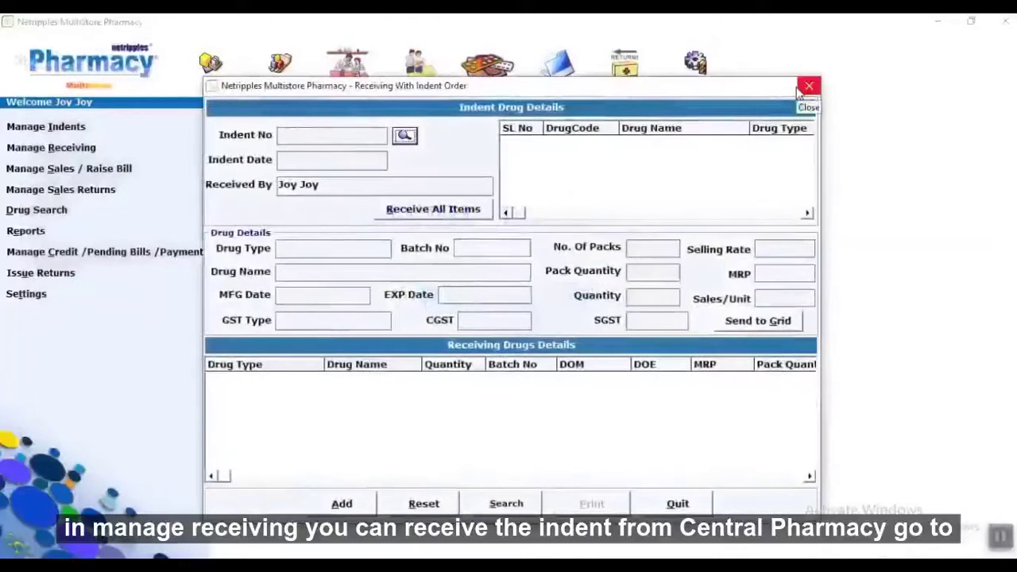
click(802, 89)
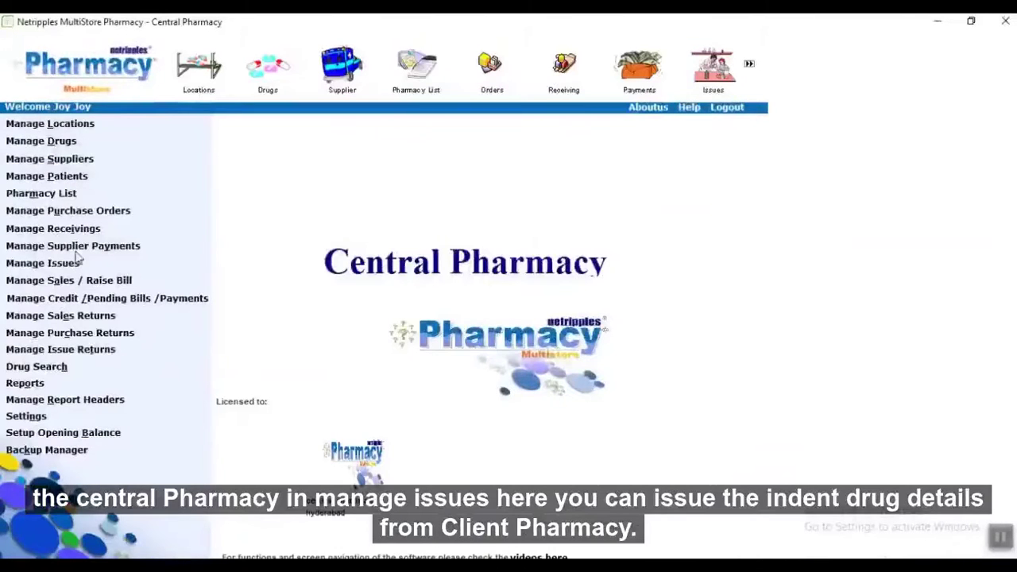
click(63, 265)
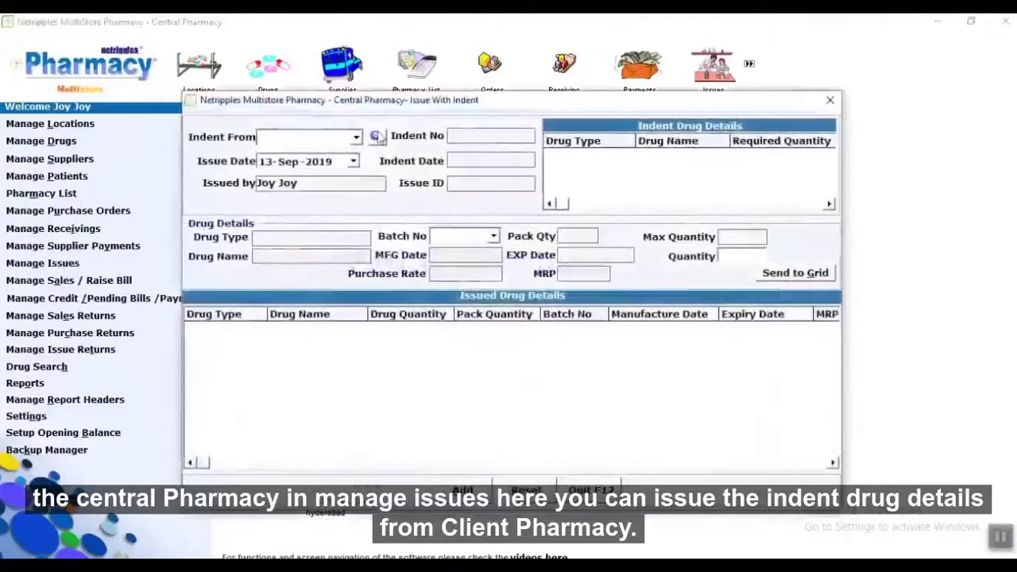
click(355, 137)
click(348, 153)
click(376, 136)
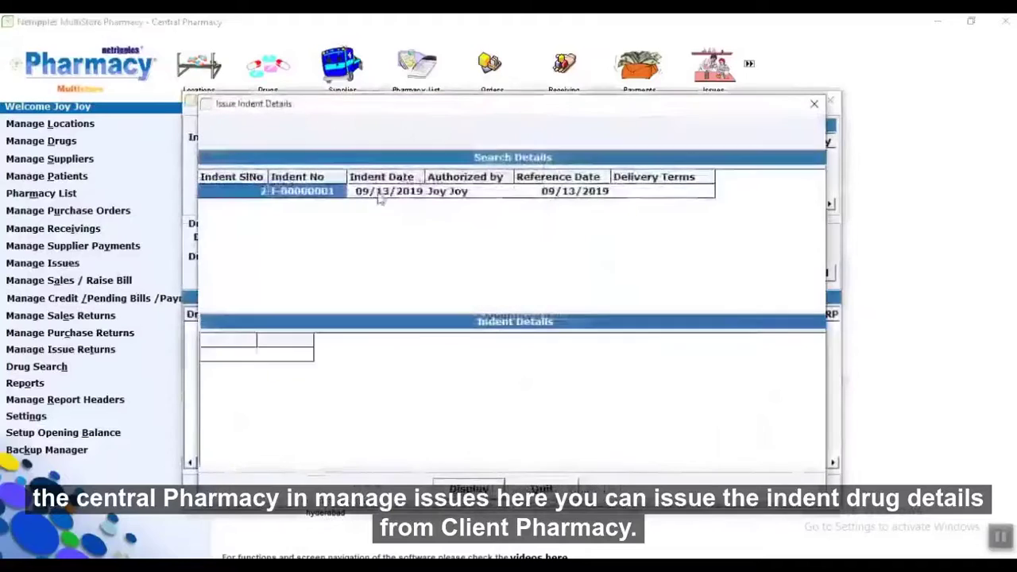
double_click(391, 190)
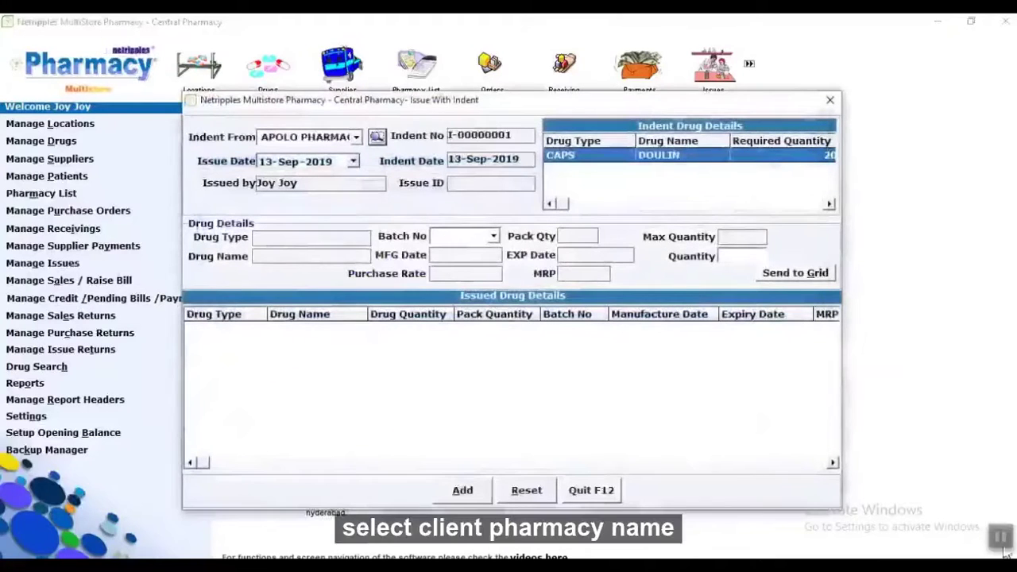
double_click(599, 159)
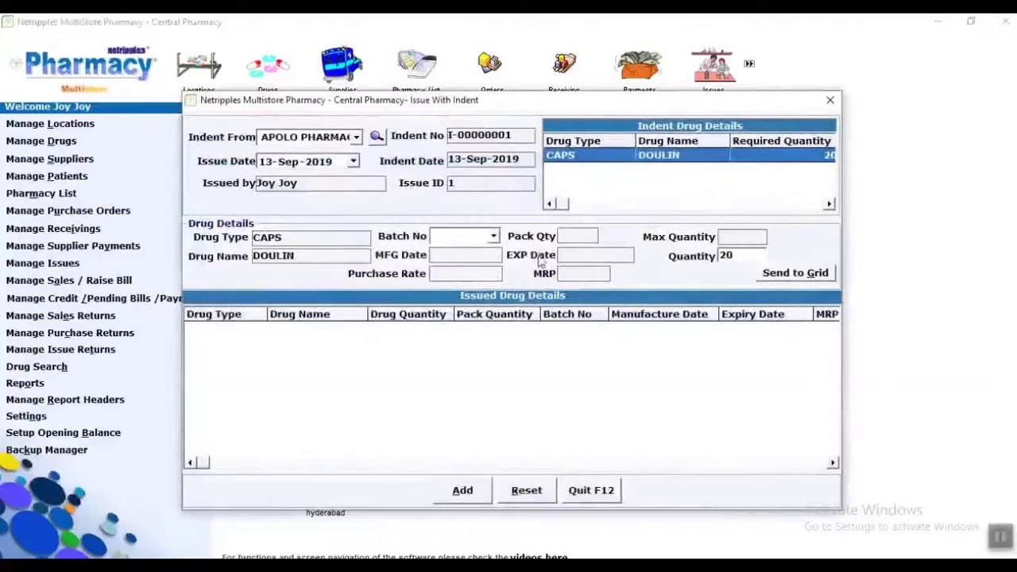
Issue 20 DOULIN from batch 145, save, and print the issue report.
click(494, 236)
click(479, 252)
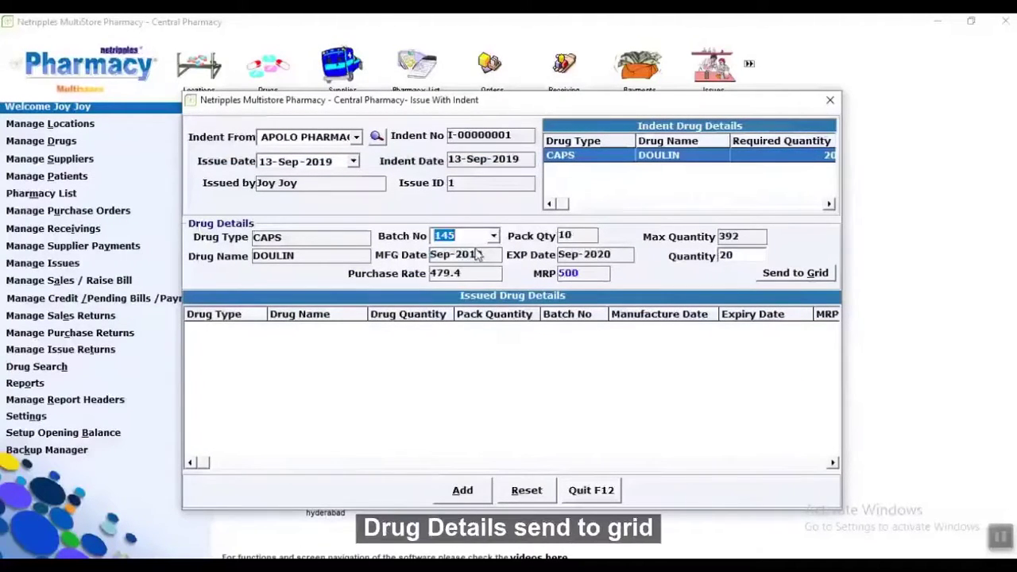
click(798, 274)
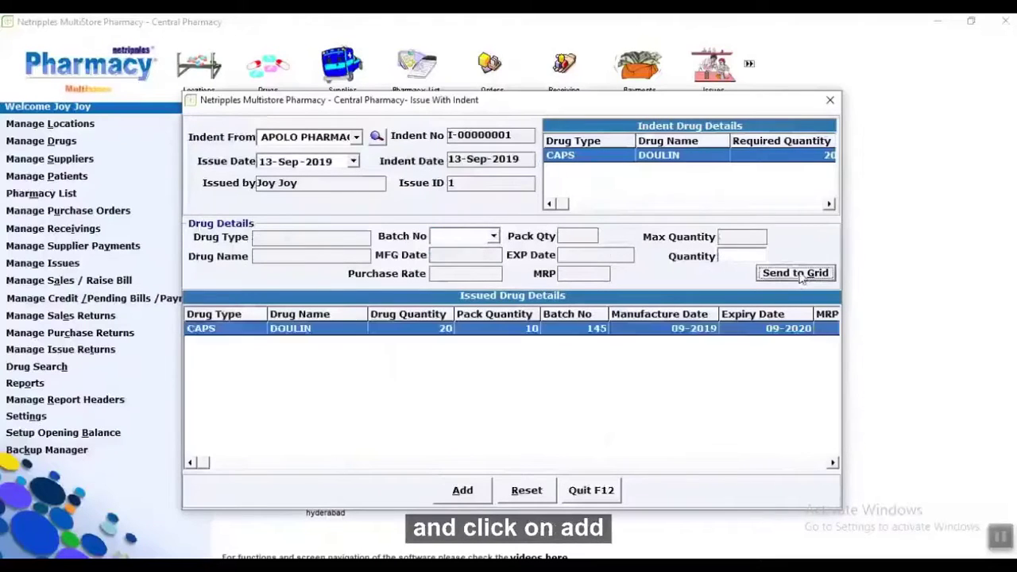
click(459, 492)
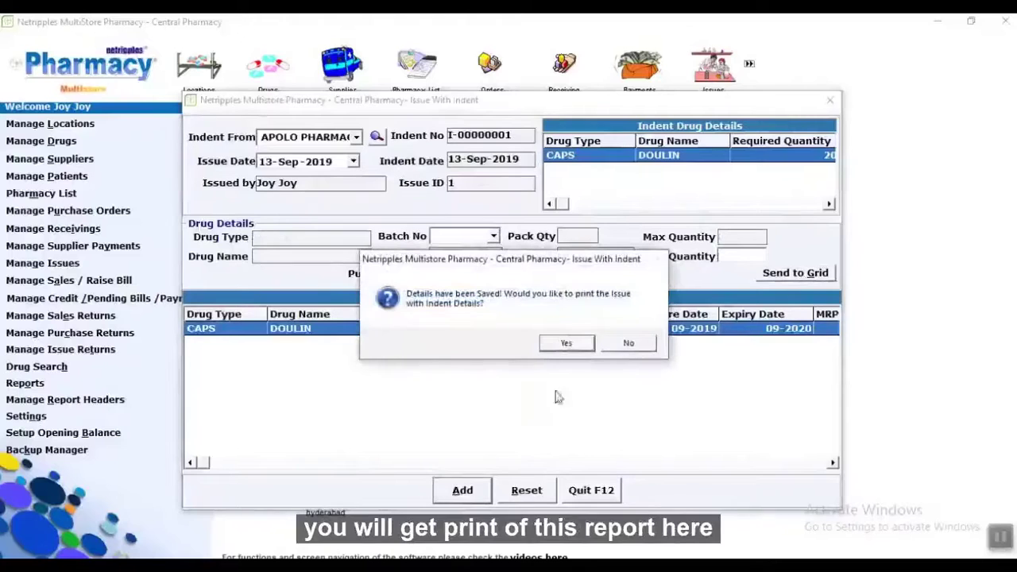
click(567, 343)
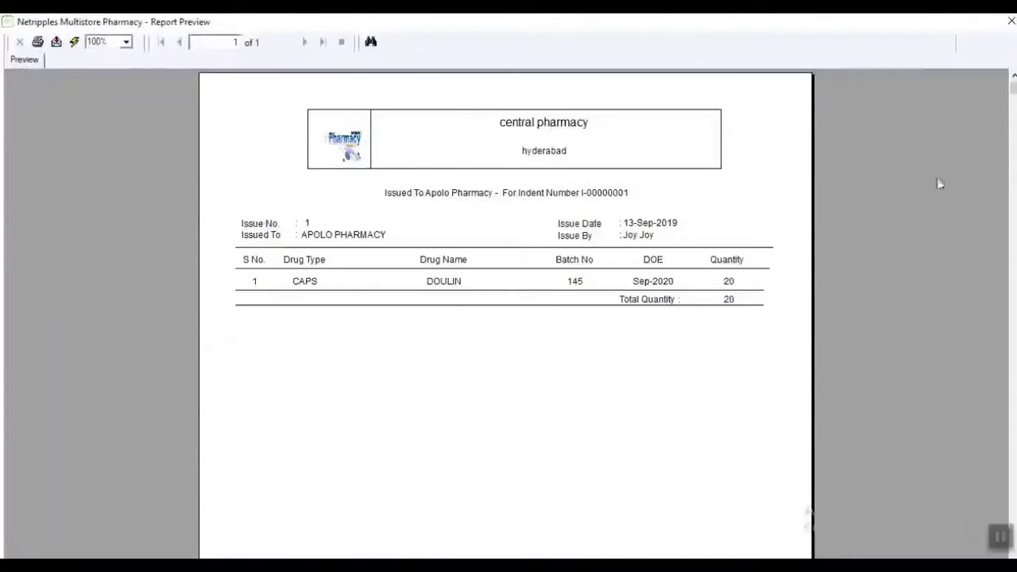
click(1011, 21)
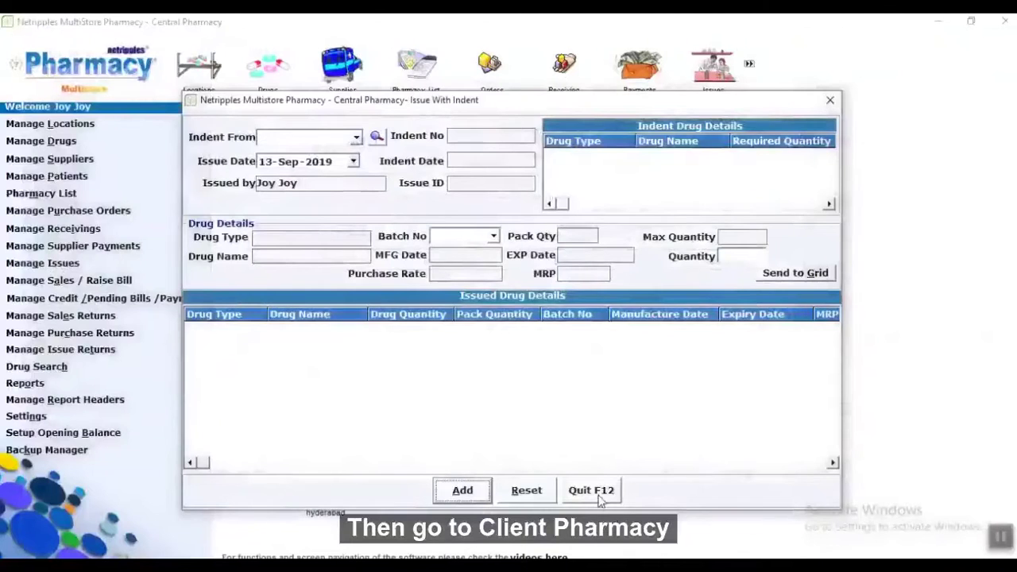
click(591, 492)
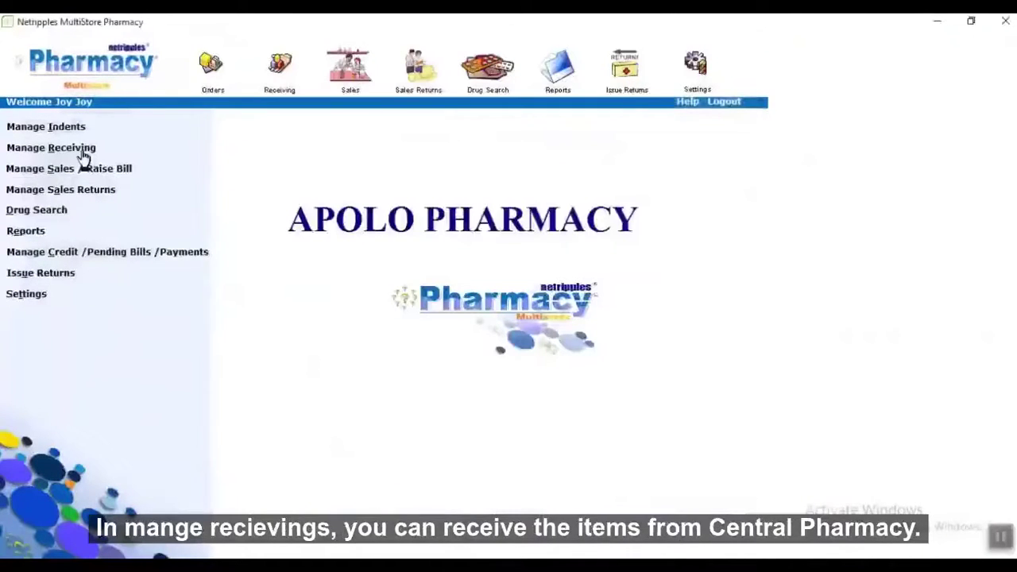
Receive indent I-00000001's 20 DOULIN from batch 145, save, and view the stock receipt.
click(80, 150)
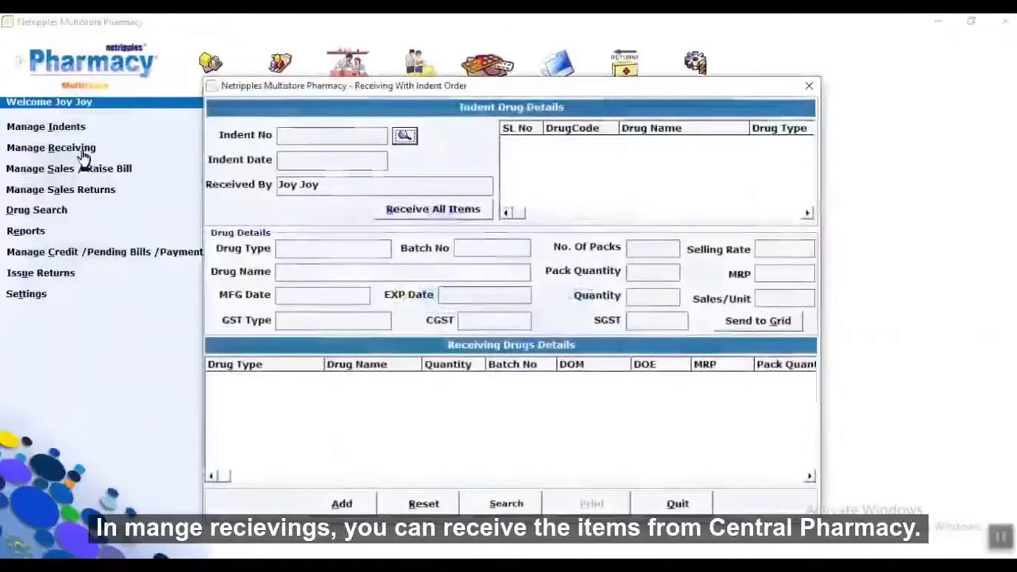
click(404, 137)
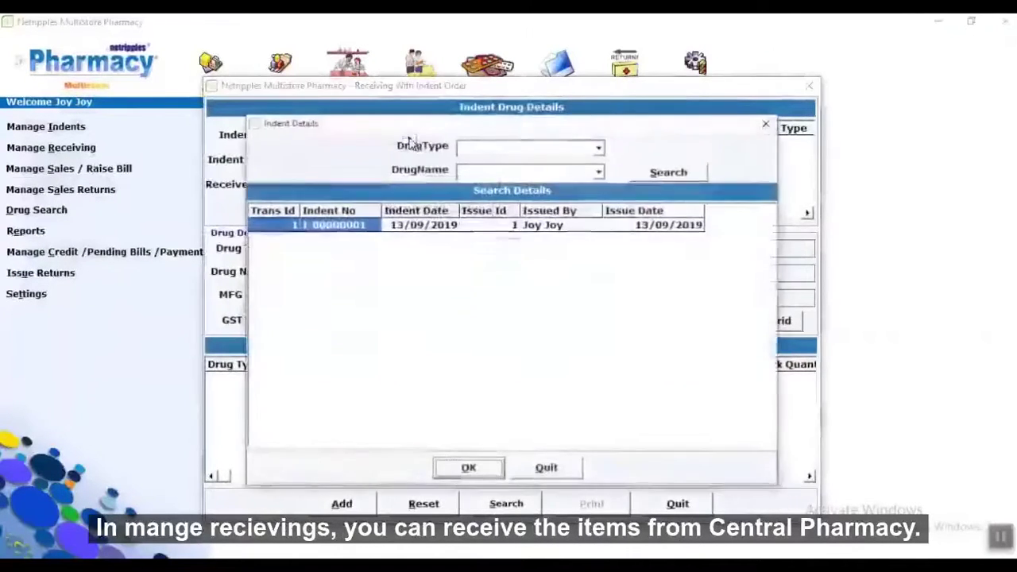
double_click(431, 225)
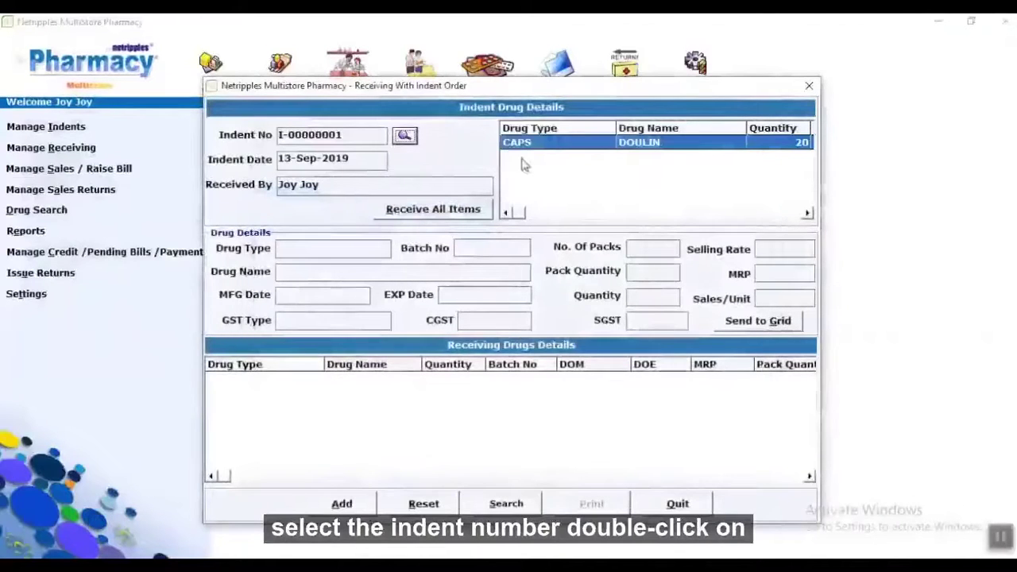
double_click(544, 155)
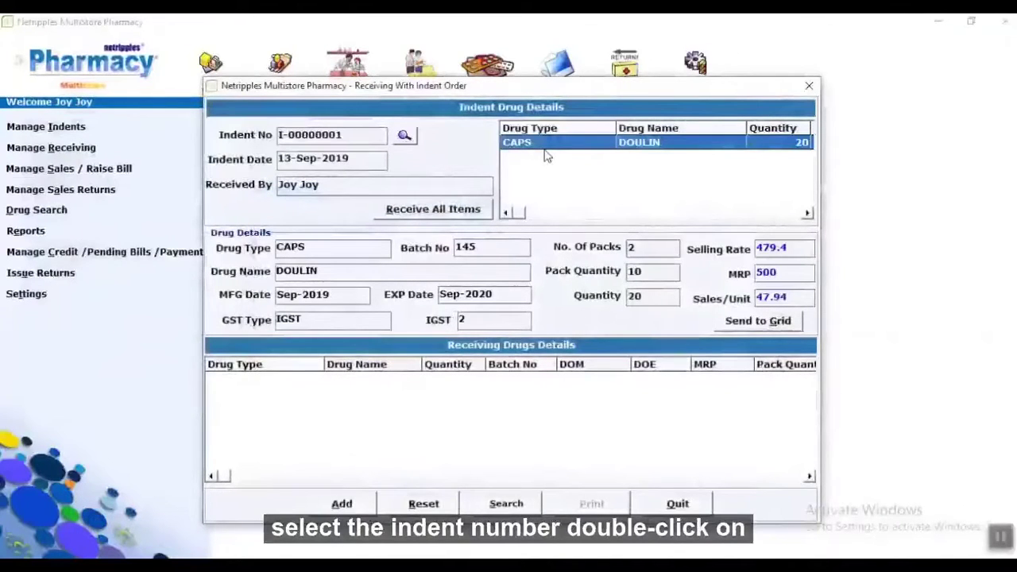
click(736, 332)
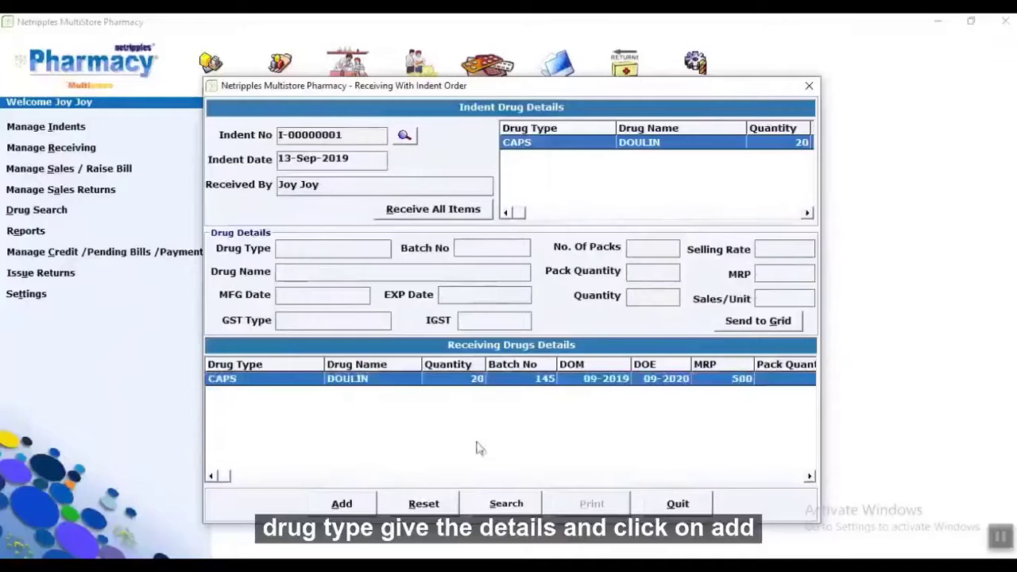
click(351, 507)
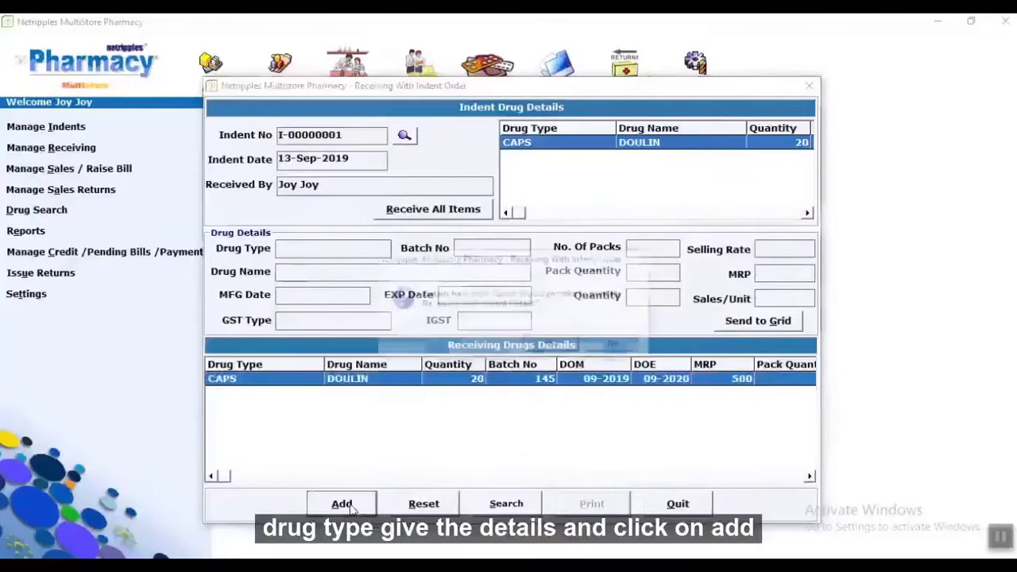
click(551, 345)
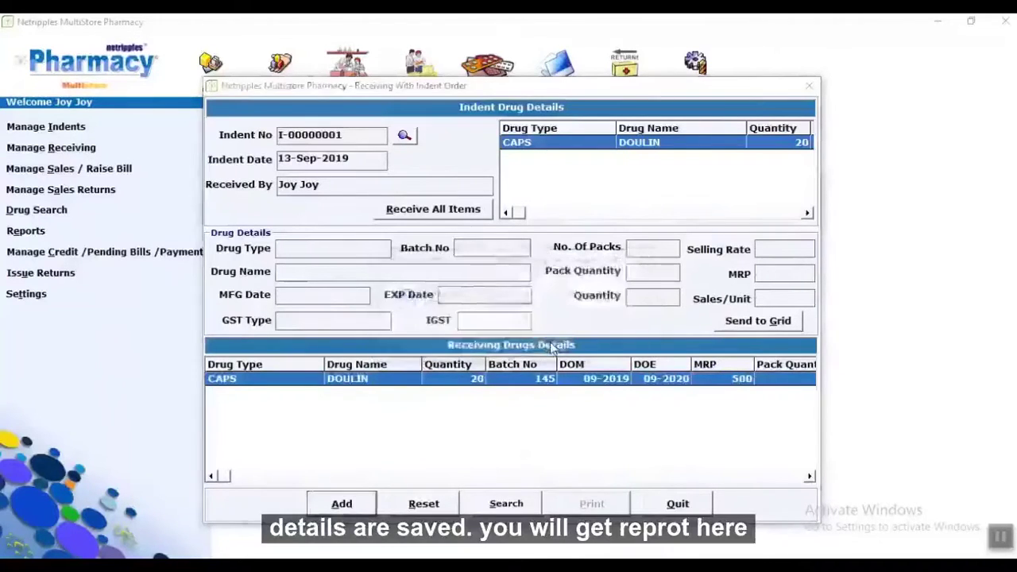
click(1010, 21)
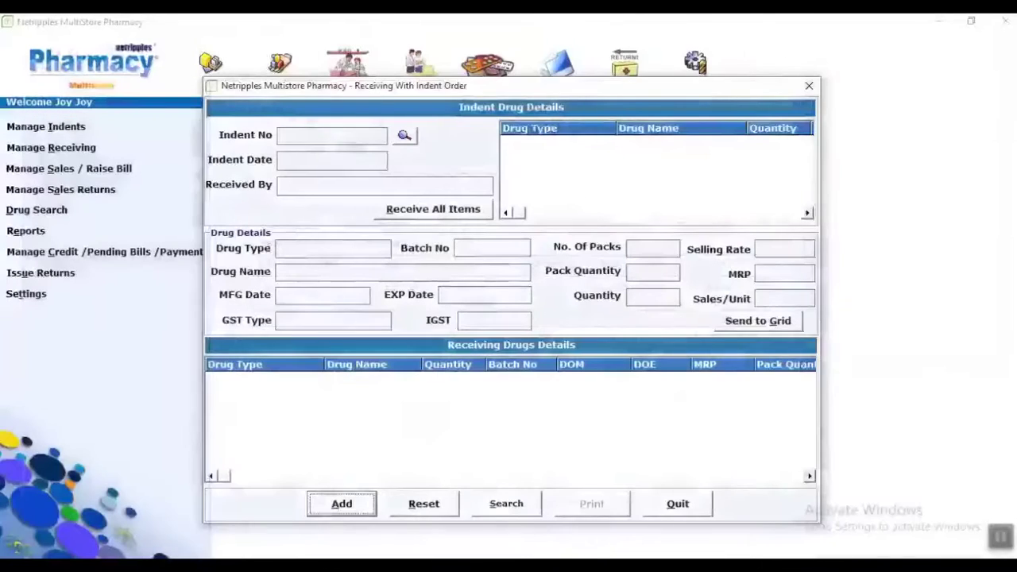
click(696, 510)
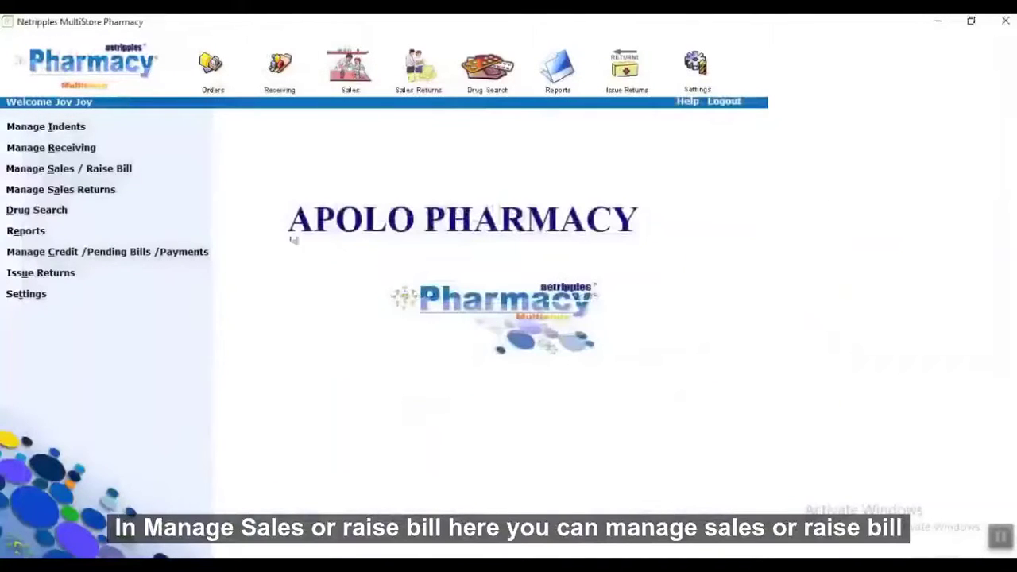
Add one pack of DOULIN batch 145 (10 units, gross 479.40) to bill I-00000002.
click(107, 170)
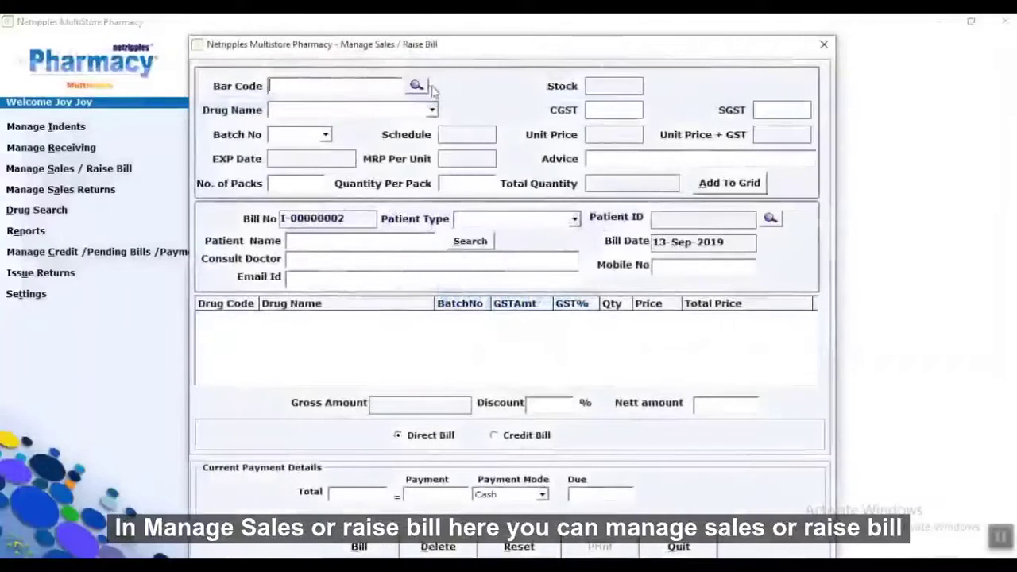
click(417, 84)
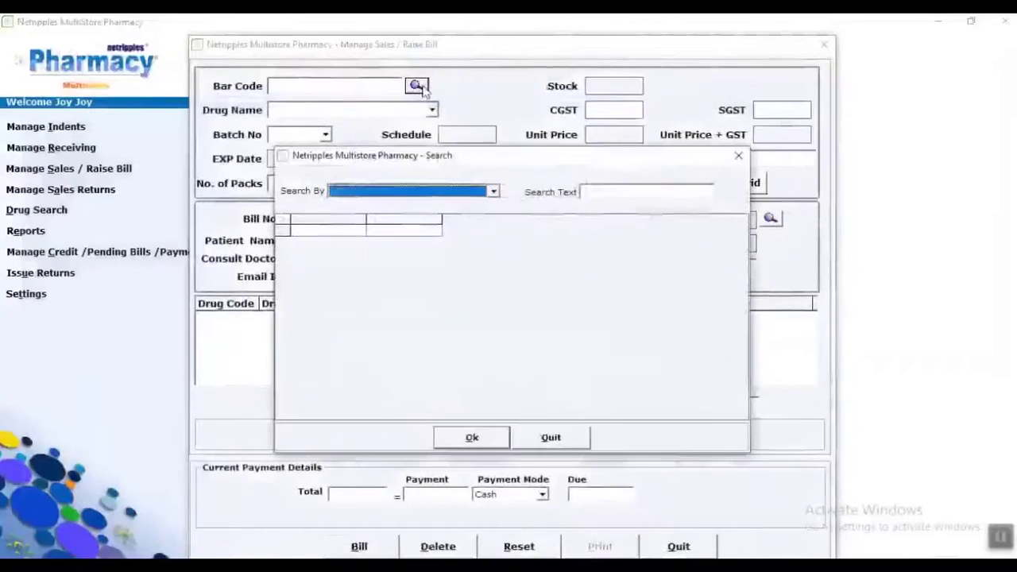
click(585, 192)
text(0)
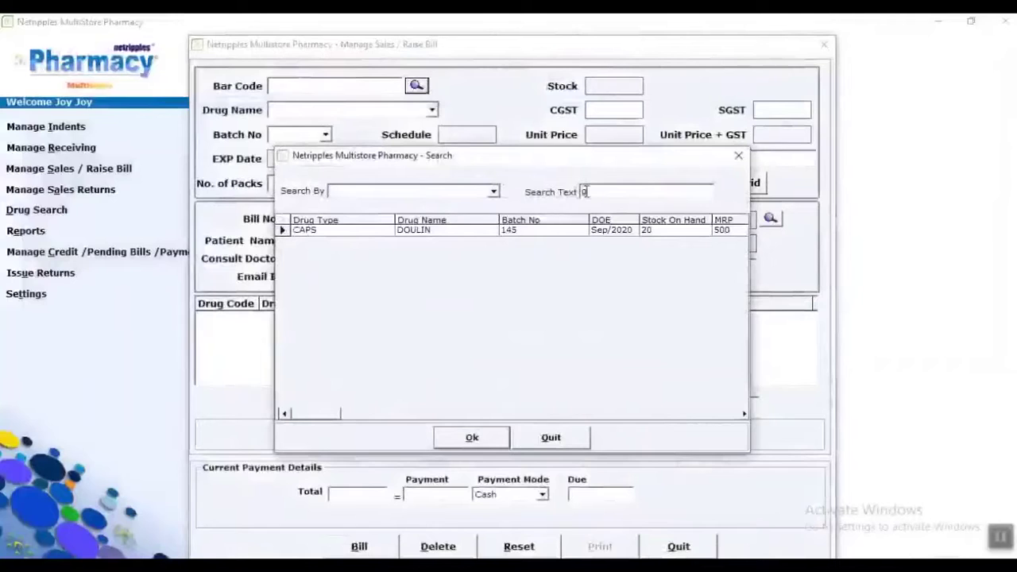
key(BackSpace)
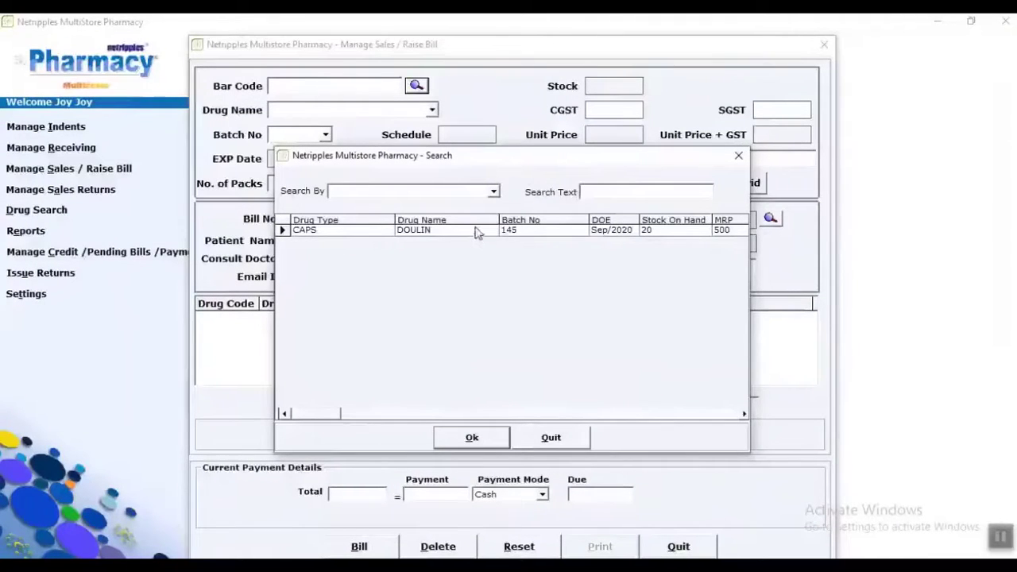
double_click(477, 231)
click(325, 134)
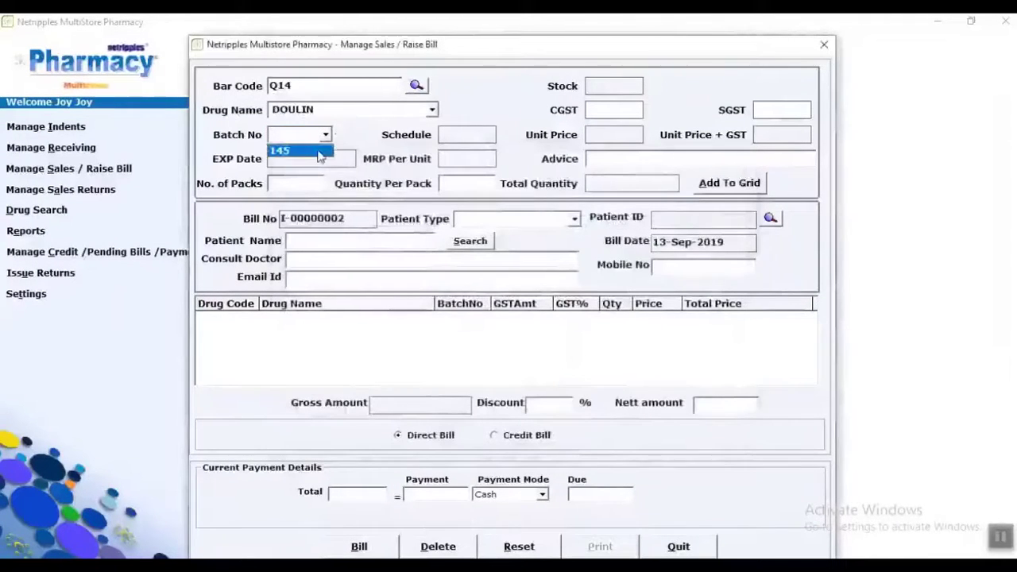
click(298, 150)
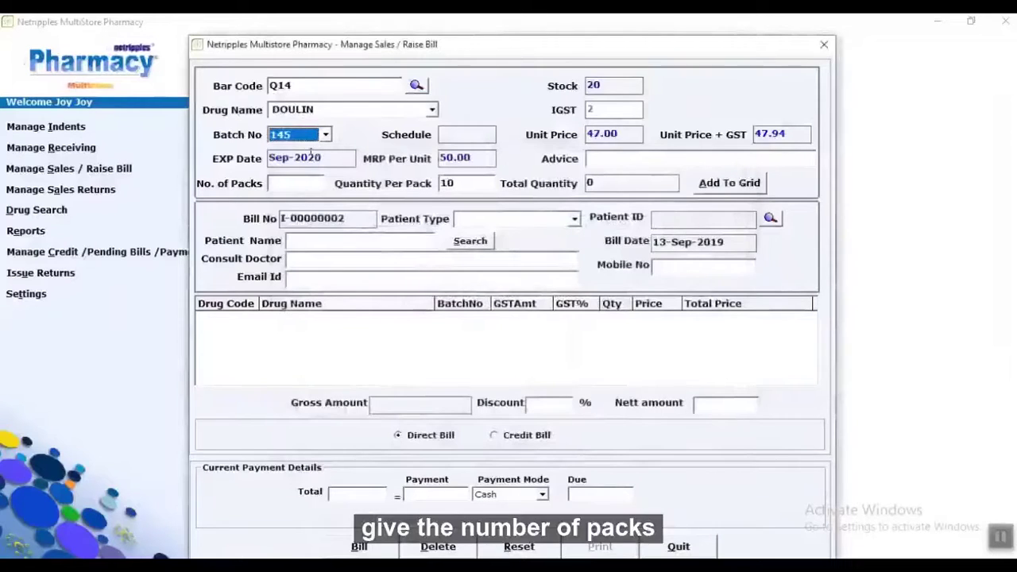
click(315, 182)
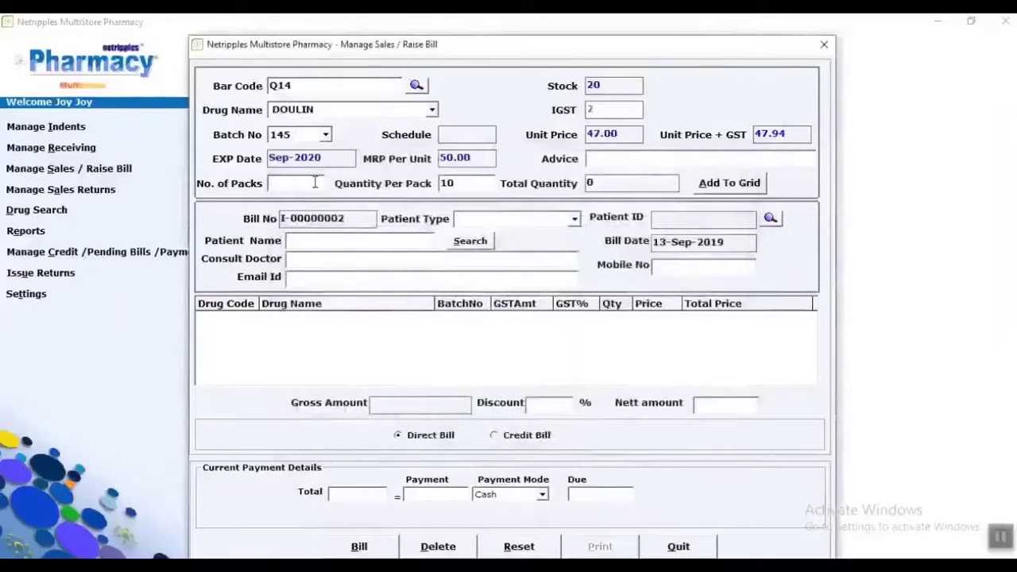
text(1)
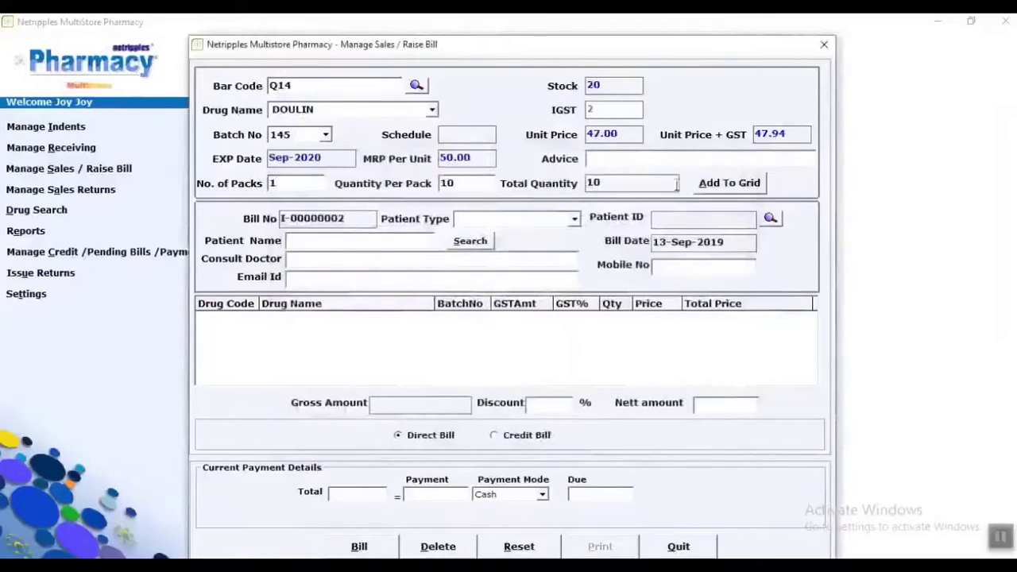
click(705, 184)
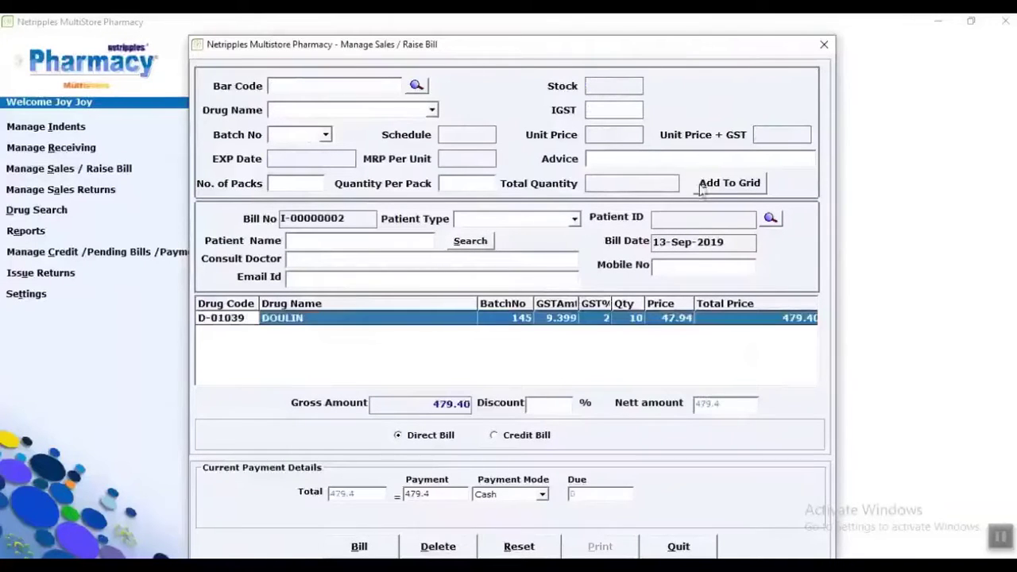
Set patient type Others, enter the patient's name and phone, and pay 450.
click(528, 220)
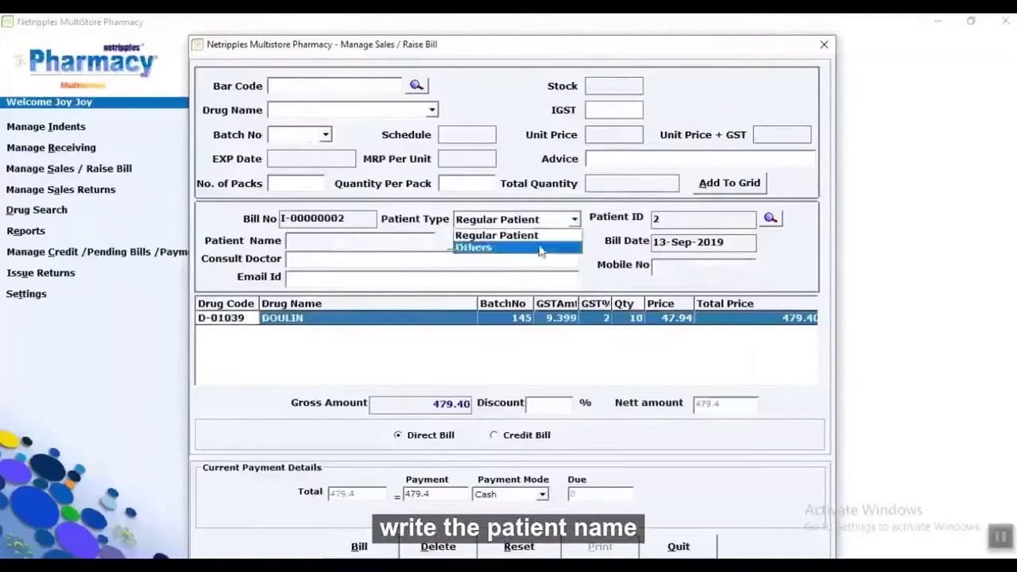
click(538, 247)
click(395, 241)
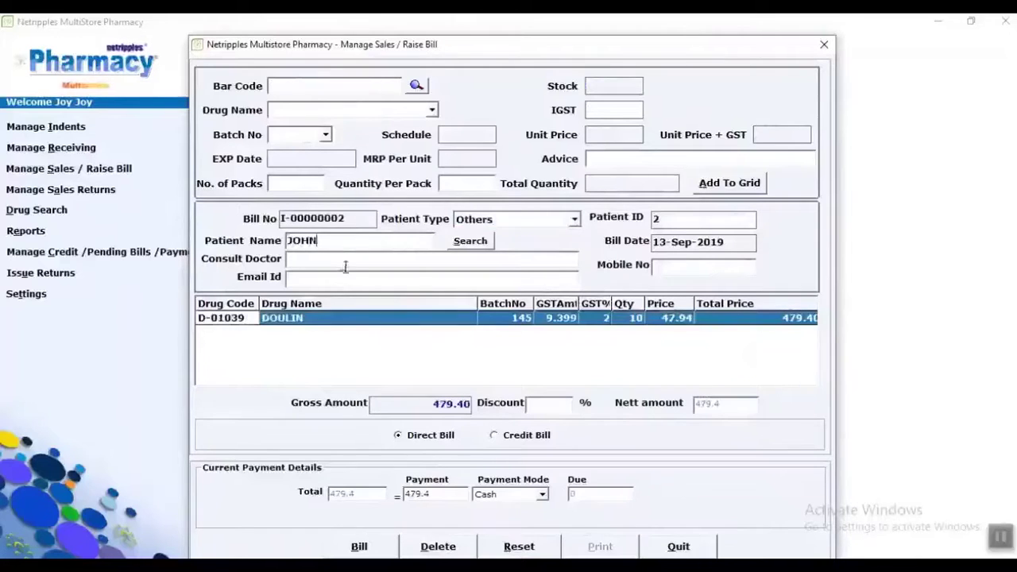
text(JAMES)
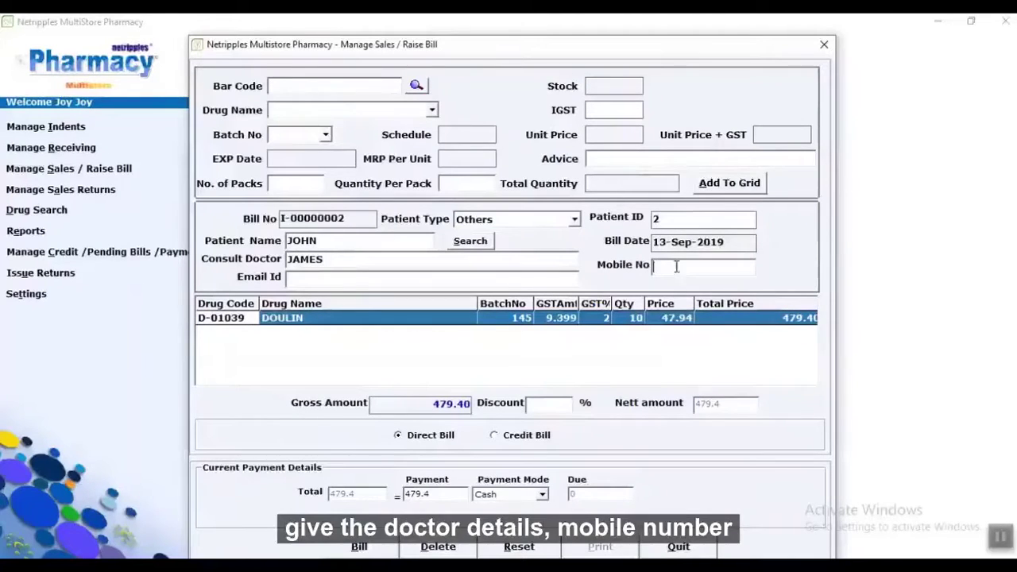
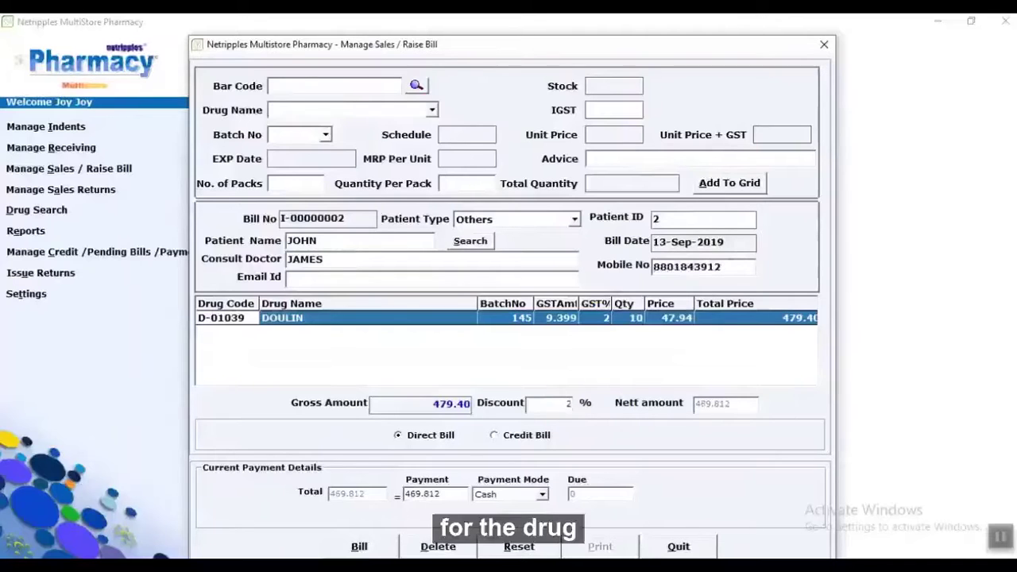
text(2)
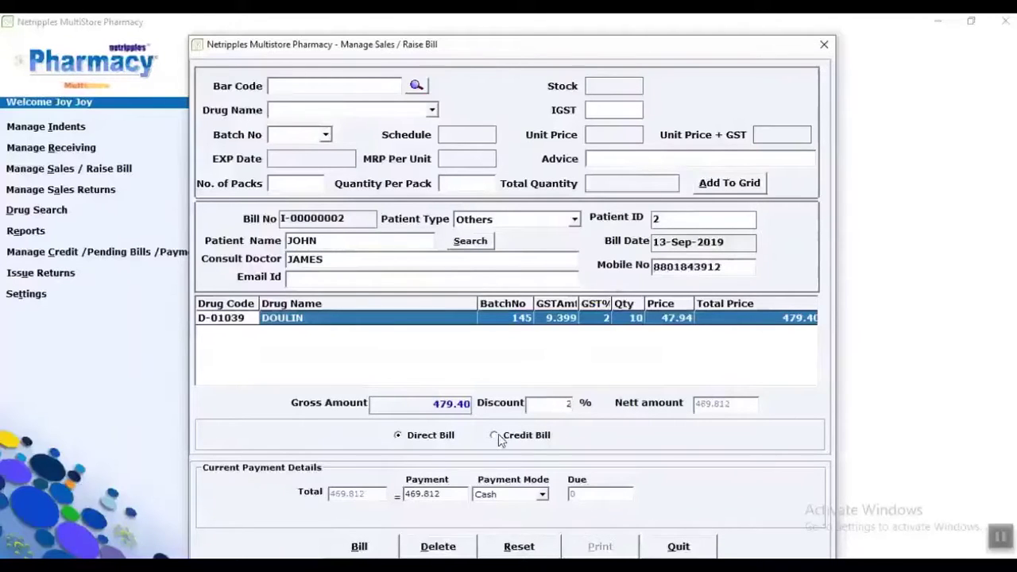
click(457, 490)
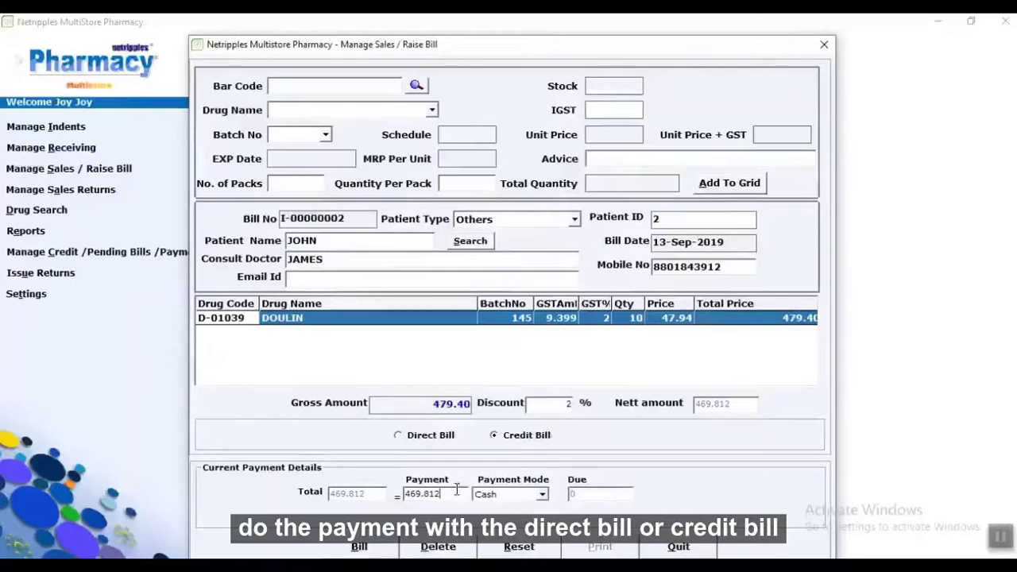
key(BackSpace)
key(BackSpace)
key(BackSpace)
key(BackSpace)
key(BackSpace)
key(BackSpace)
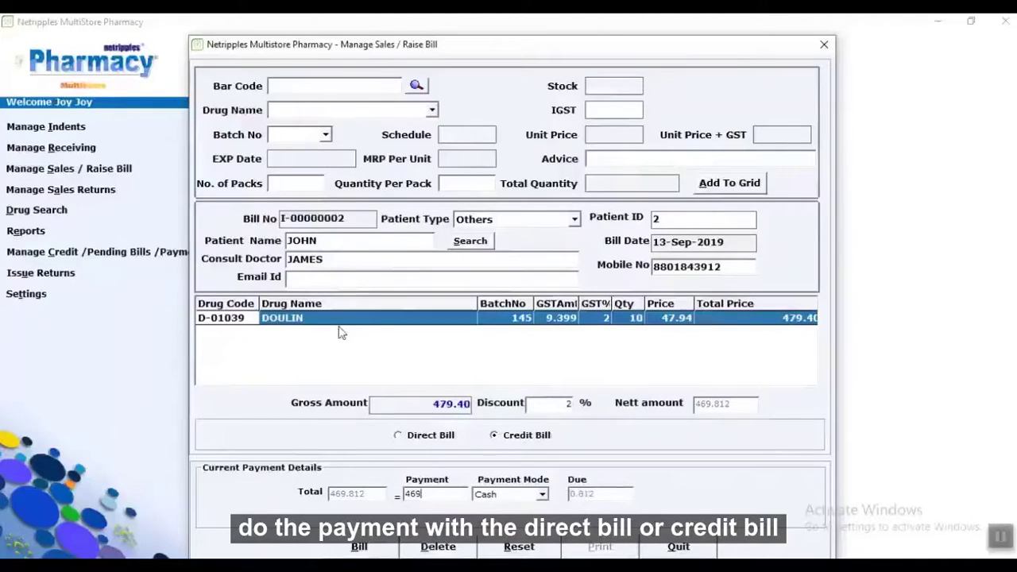
text(5)
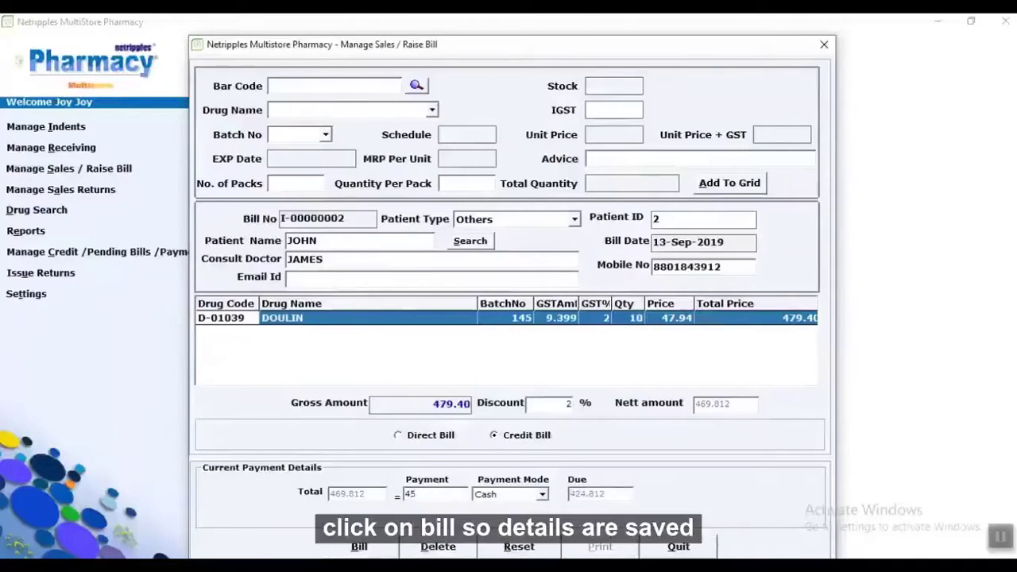
text(0)
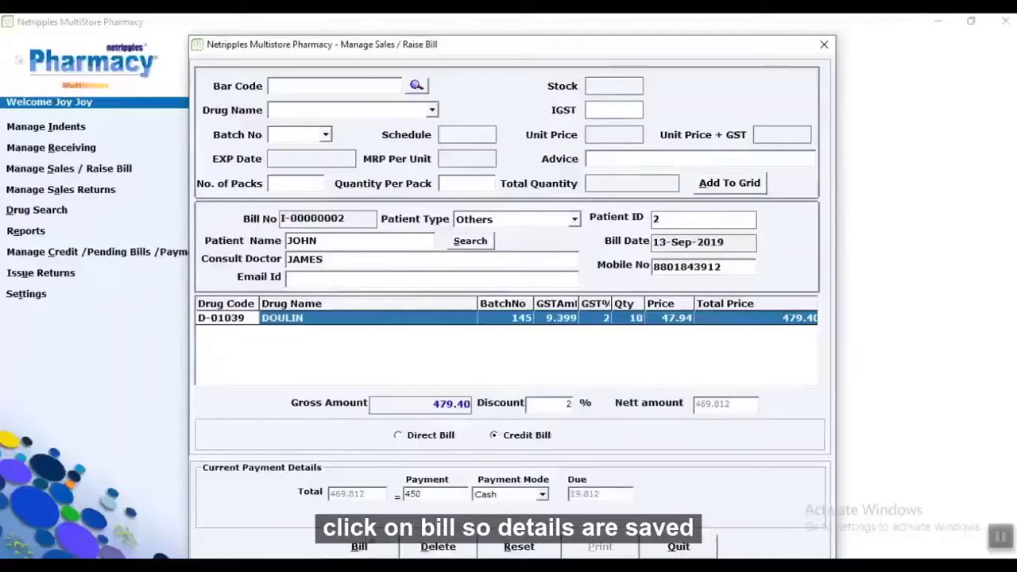
Save and print bill I-00000002 (19.81 due) without SMS, then open Sales Returns.
click(364, 550)
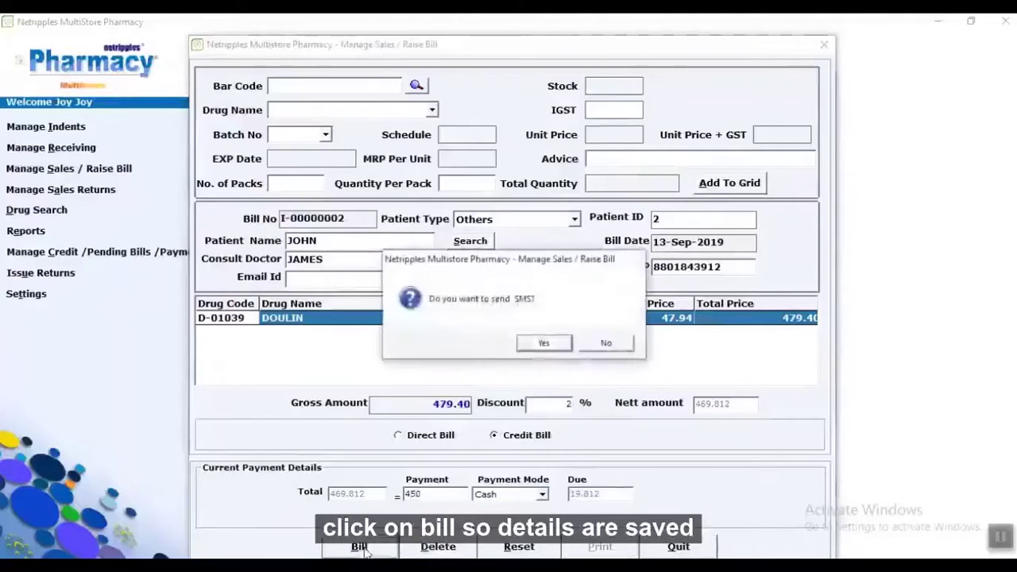
click(605, 343)
click(558, 343)
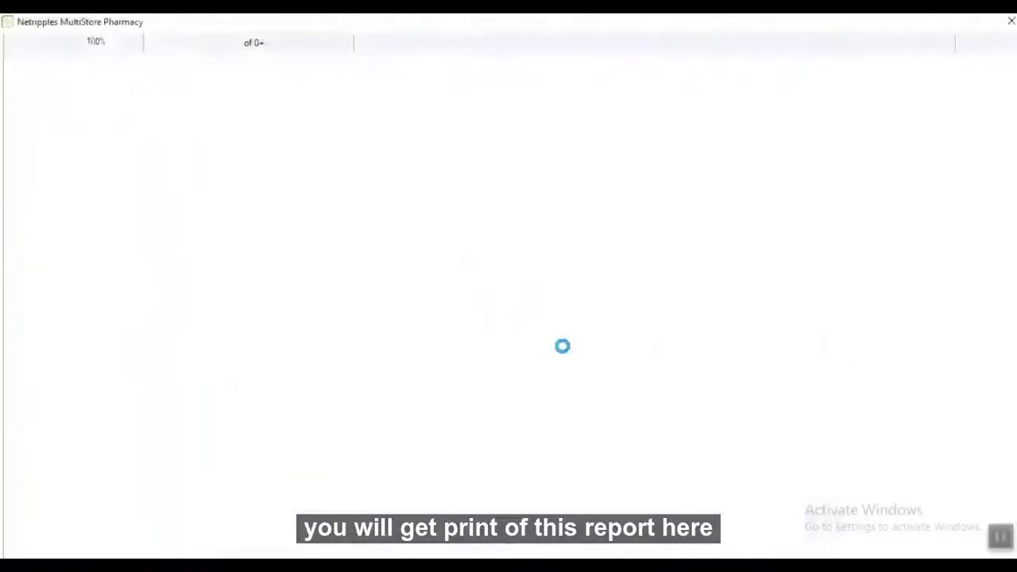
click(1010, 20)
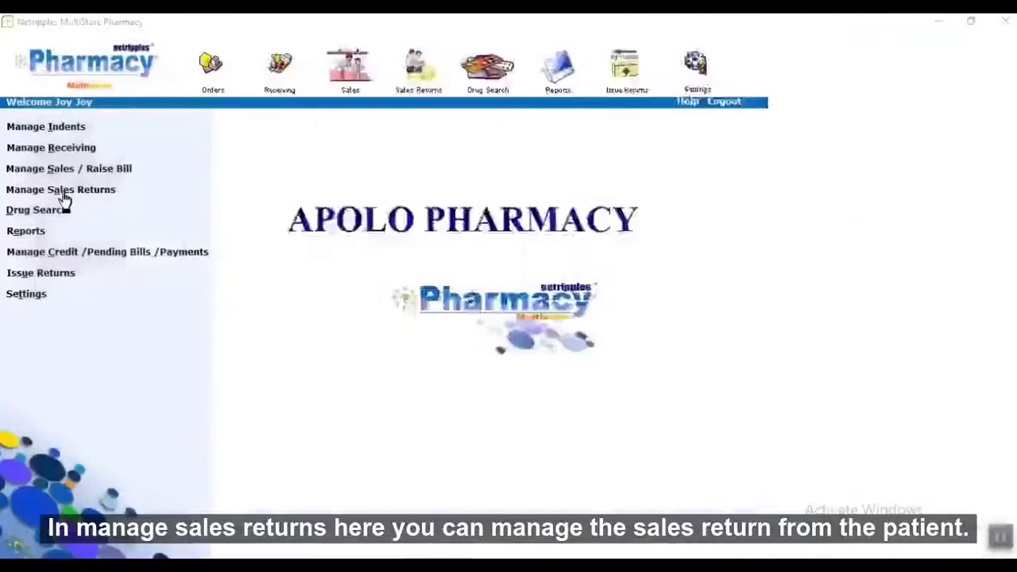
click(63, 193)
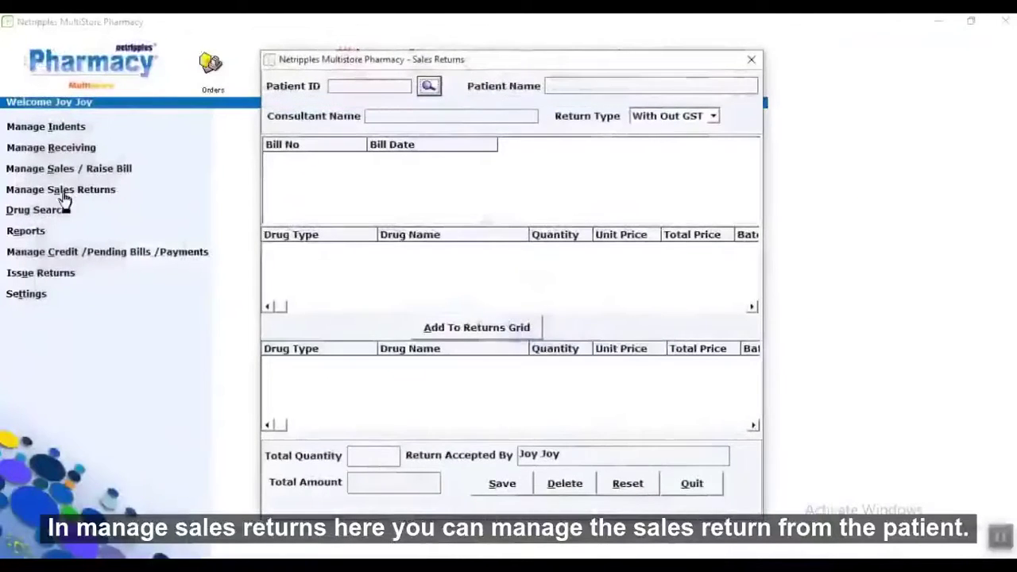
Select the patient's bill I-00000002 and set a DOULIN return quantity of 1.
click(428, 86)
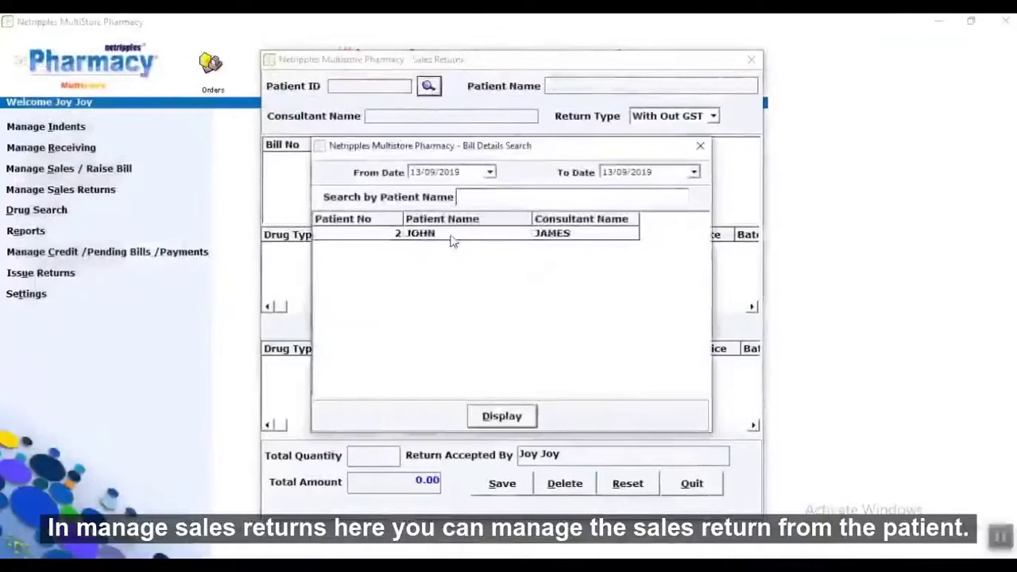
double_click(451, 241)
click(420, 167)
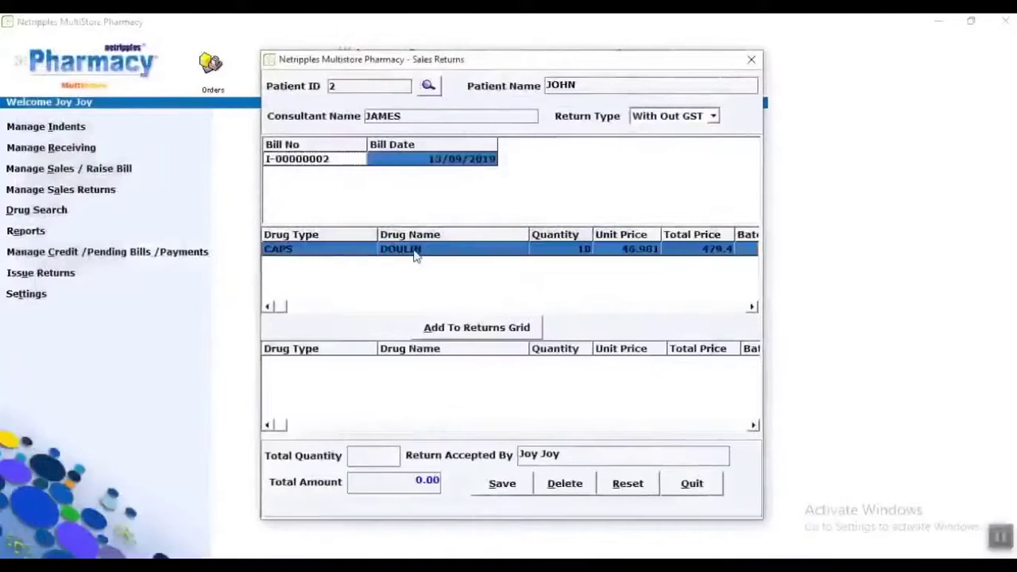
click(455, 328)
click(457, 332)
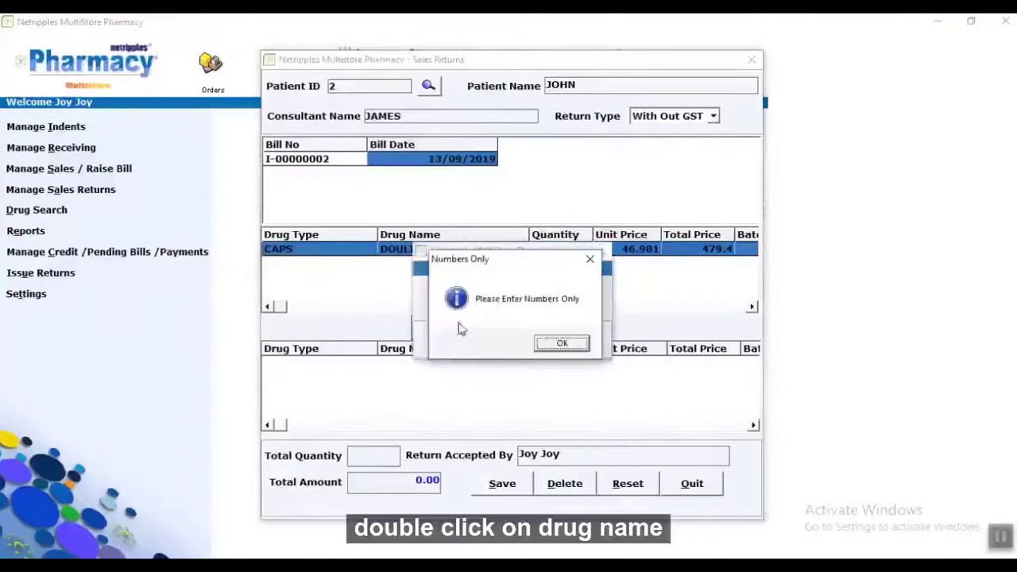
click(562, 343)
text(1)
click(492, 340)
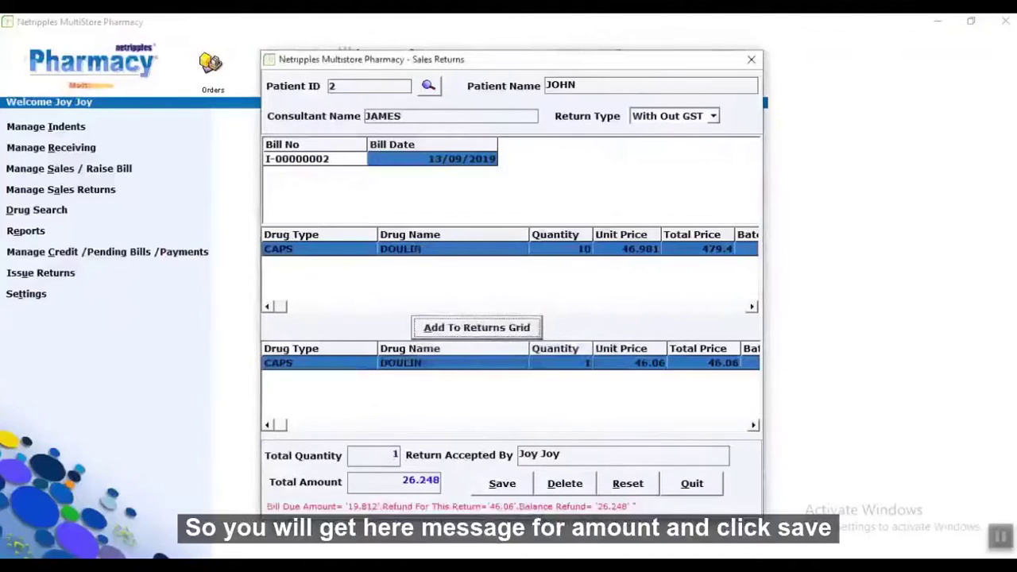
Save the DOULIN return (refund 26.248) and print its credit receipt.
click(499, 490)
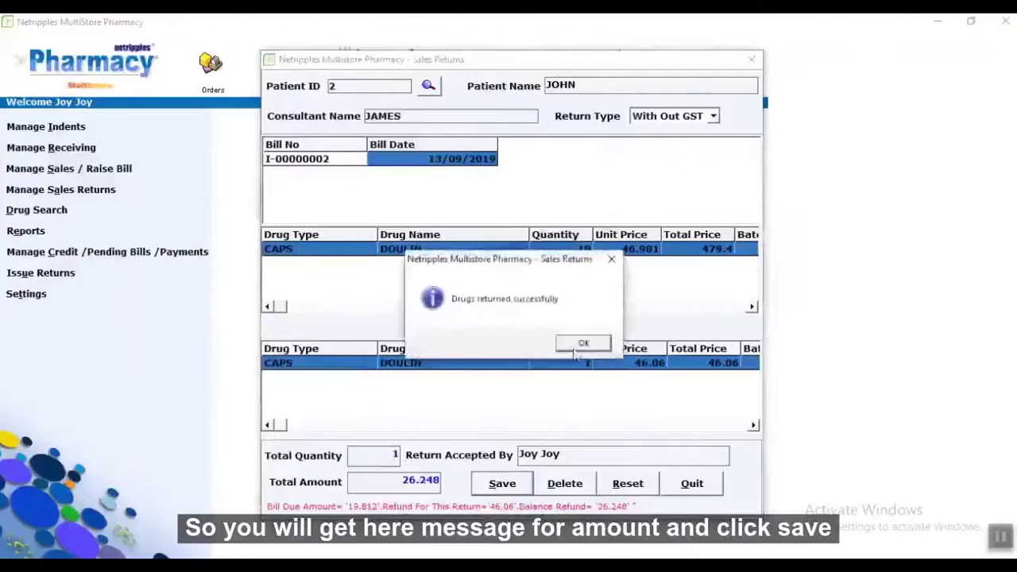
click(576, 347)
click(545, 344)
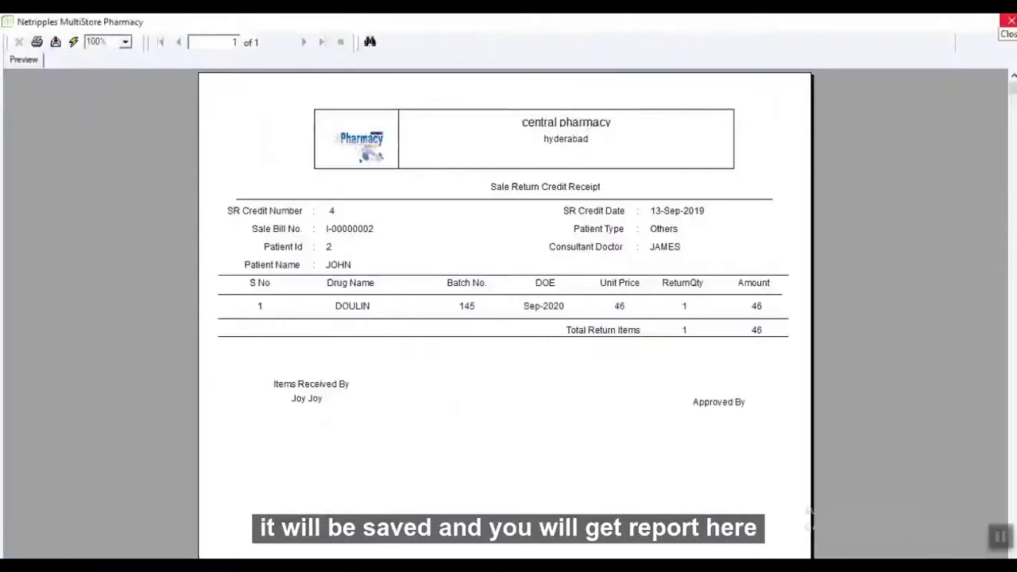
click(1009, 20)
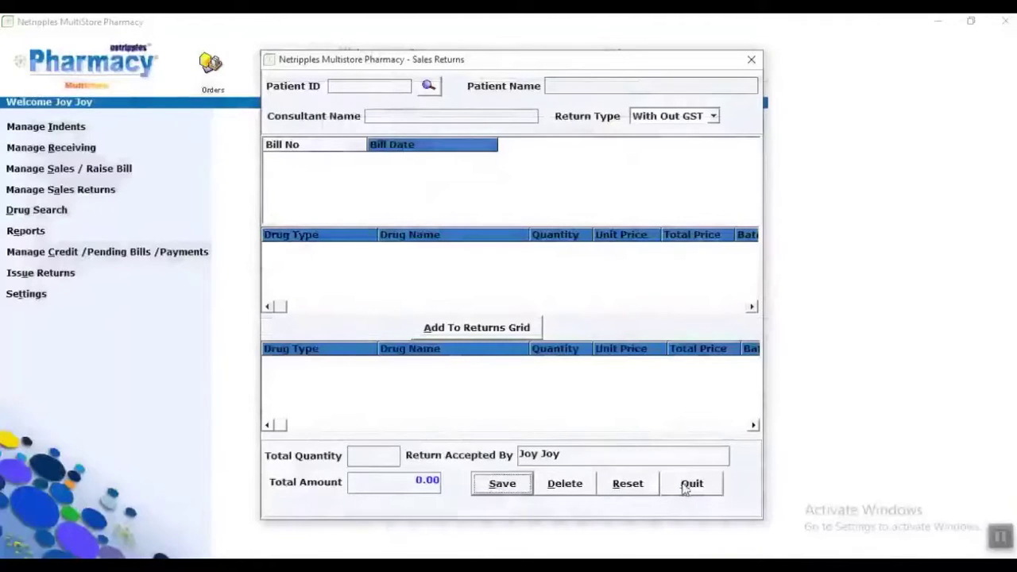
Close Sales Returns and check DOULIN batch 145 stock (11 on hand) in Drug Search.
click(686, 486)
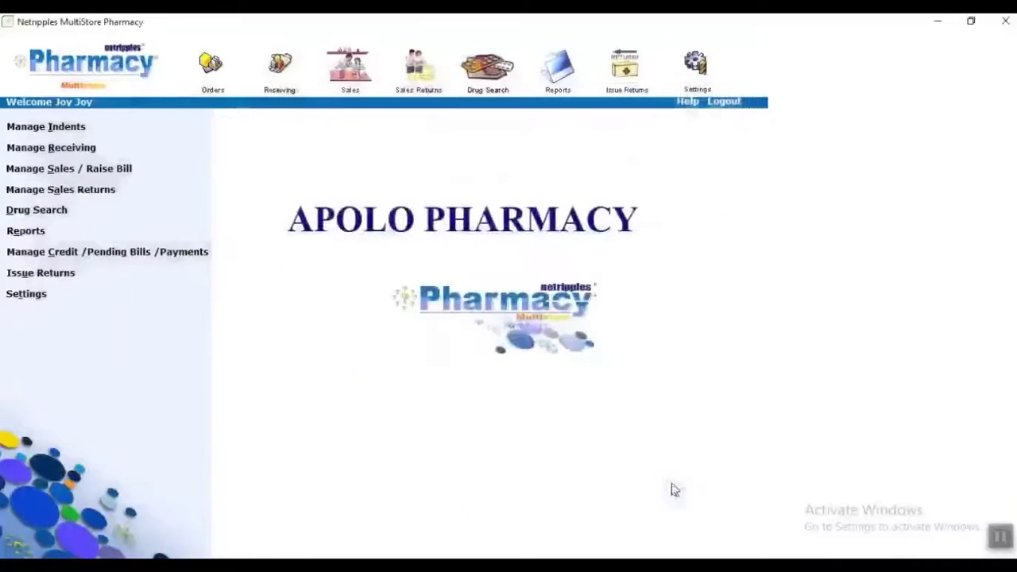
click(37, 211)
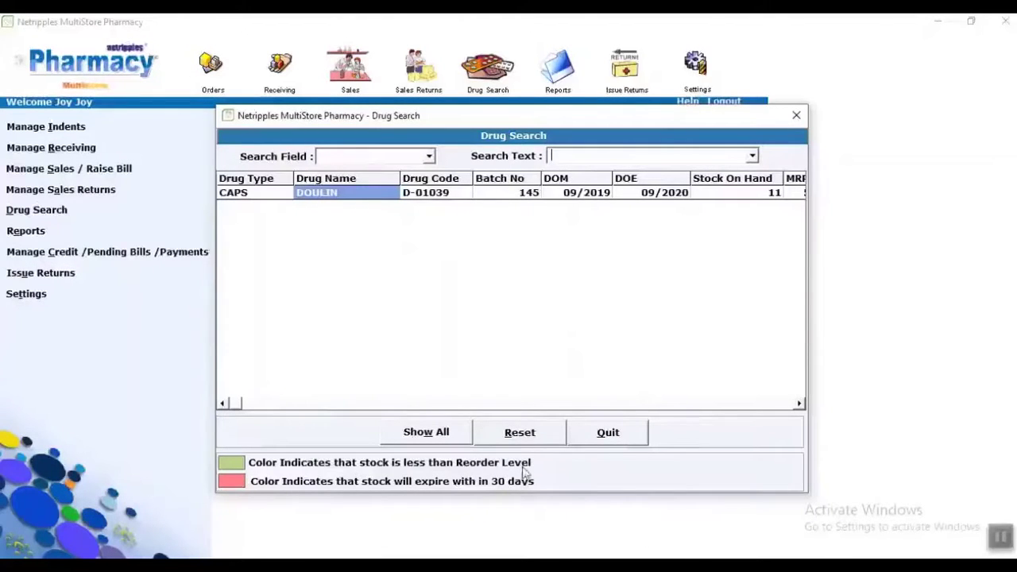
click(600, 434)
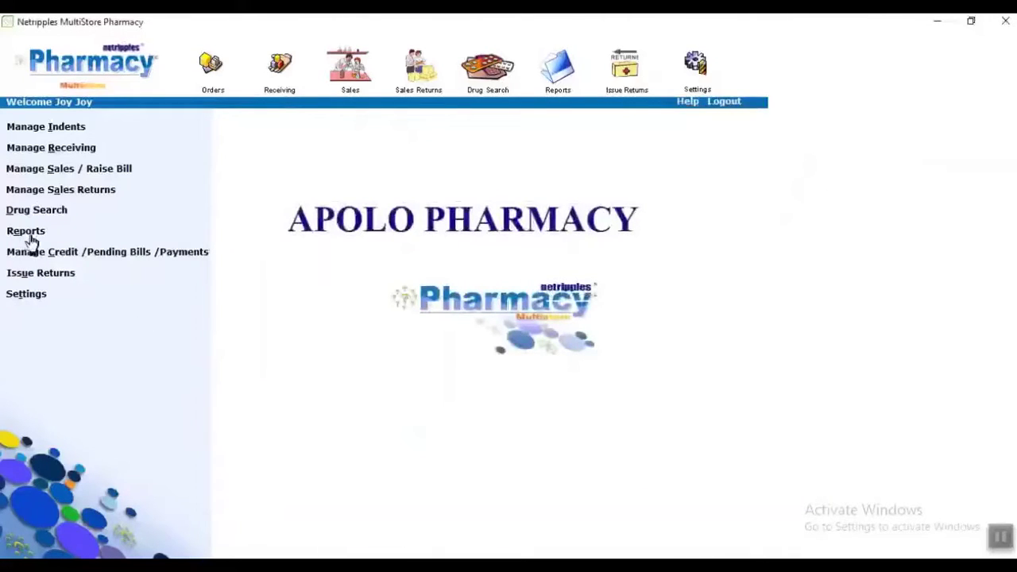
click(29, 233)
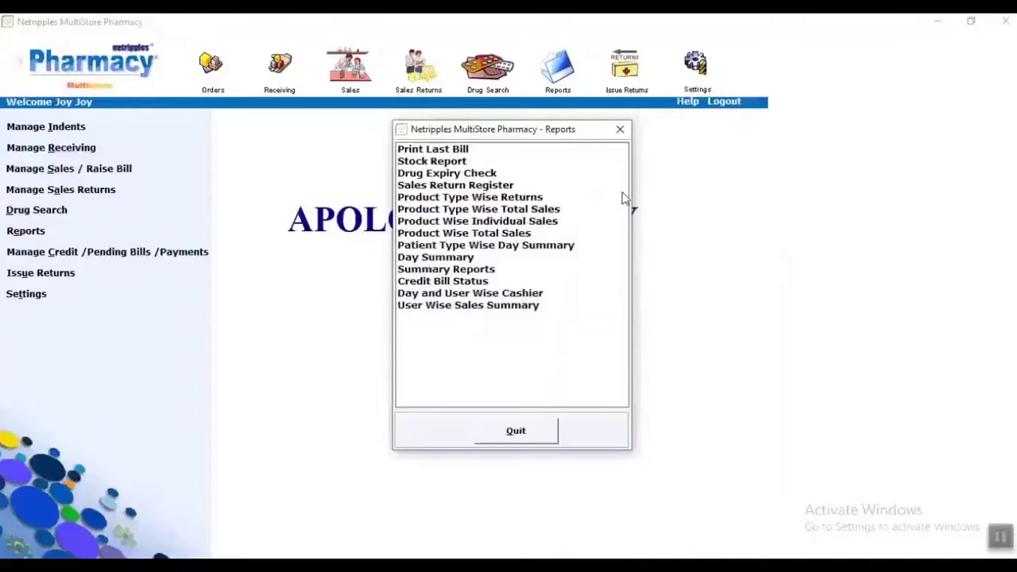
click(516, 431)
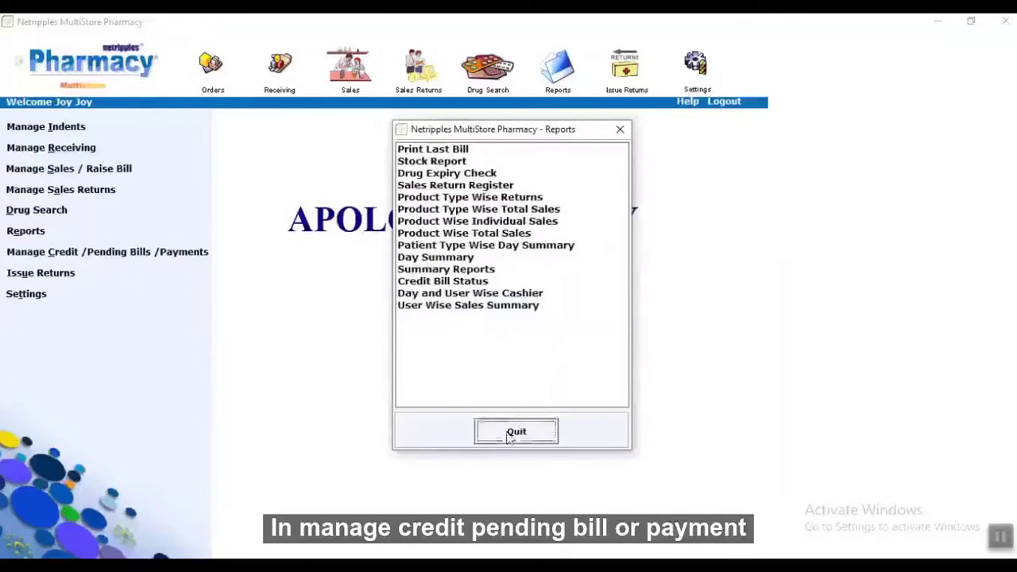
Find the Others-type patient with a pending credit bill.
click(83, 252)
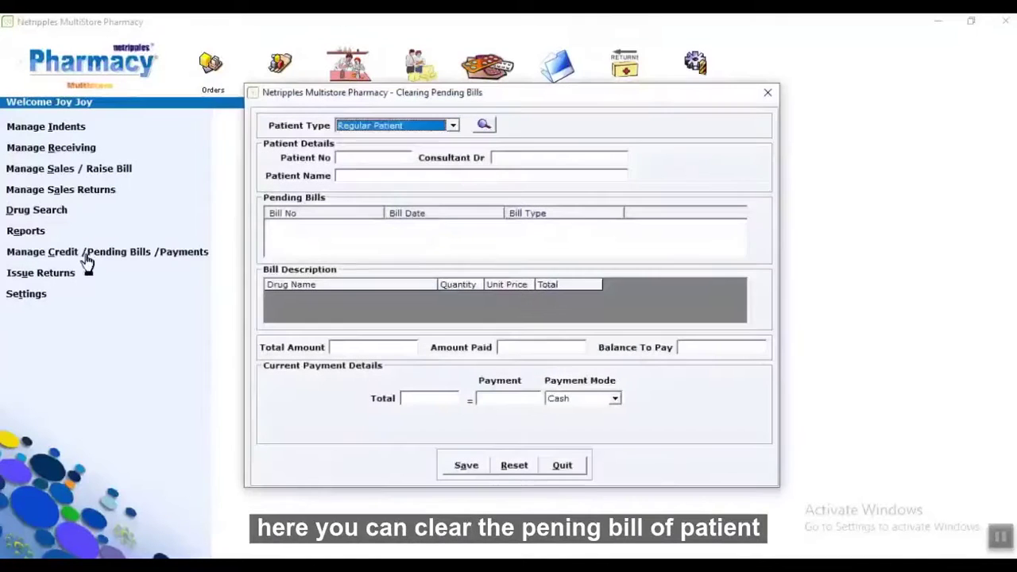
click(453, 128)
click(453, 127)
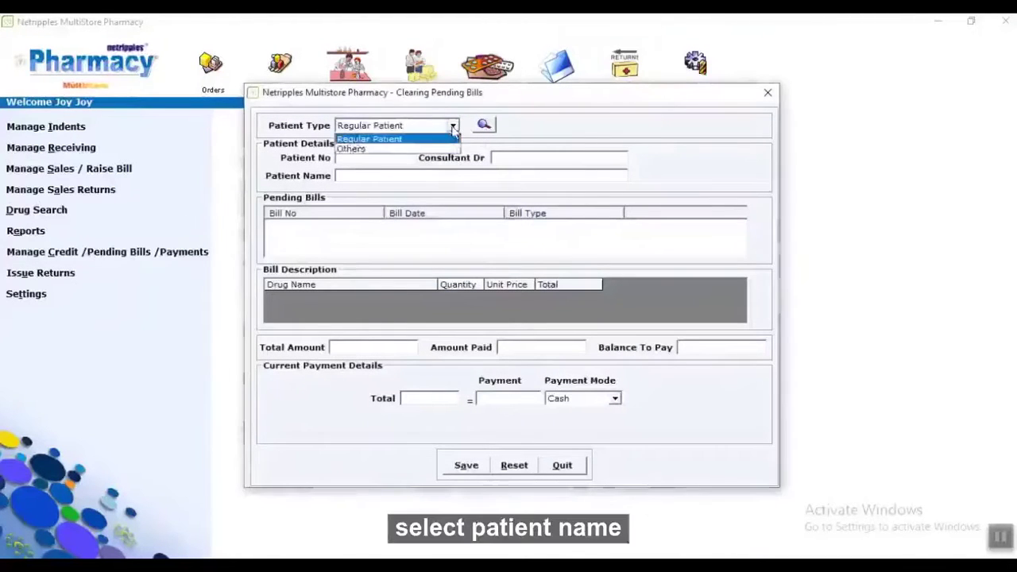
click(430, 146)
click(486, 127)
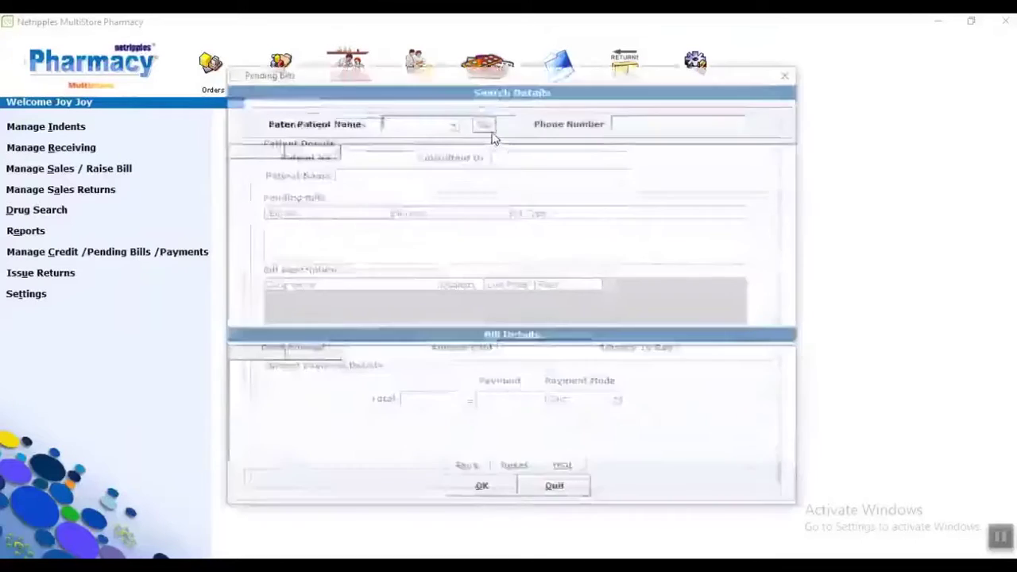
text(K)
double_click(465, 165)
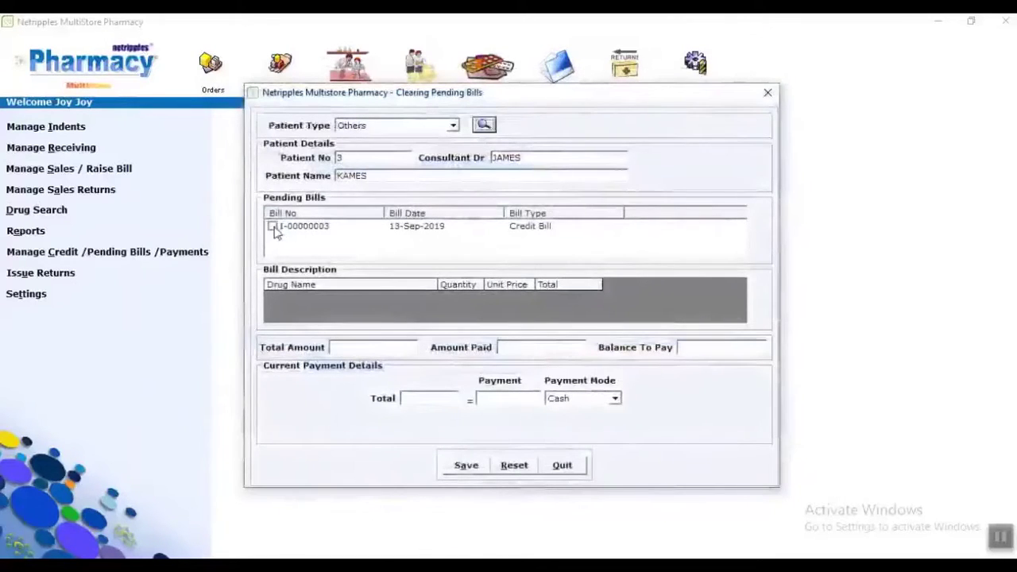
Settle bill I-00000003's pending 43.963 in cash and save the payment.
click(272, 227)
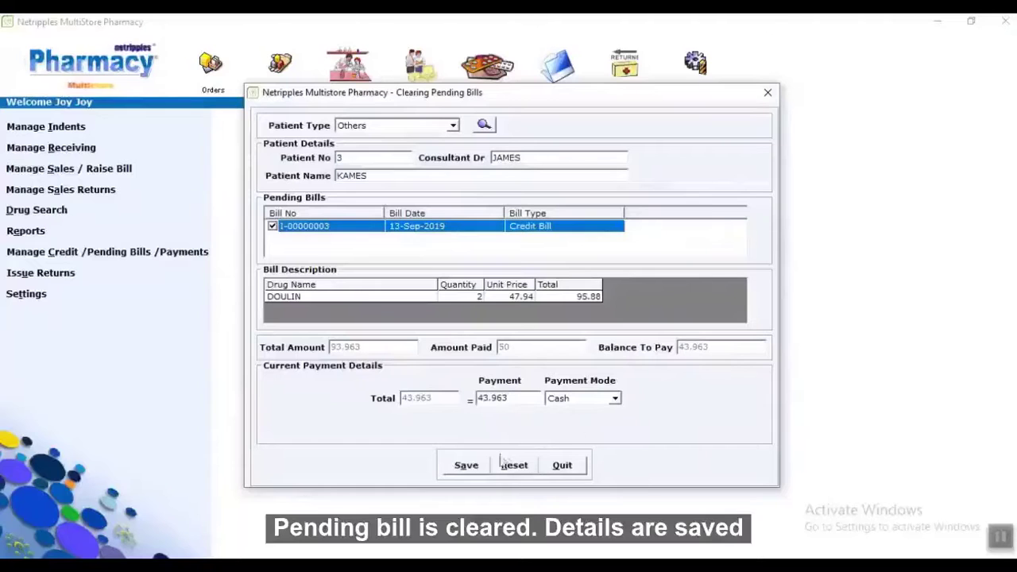
click(480, 470)
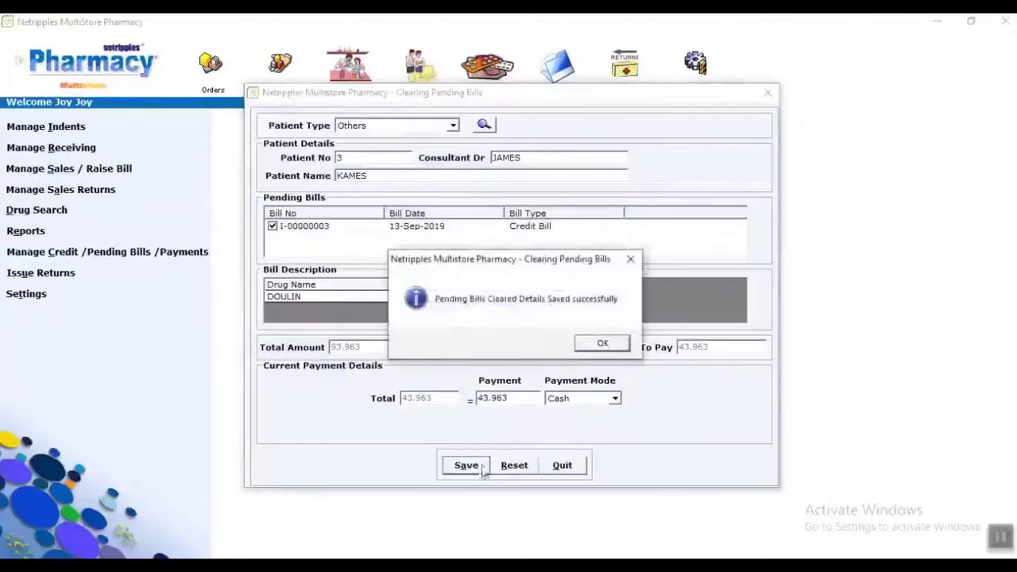
click(592, 348)
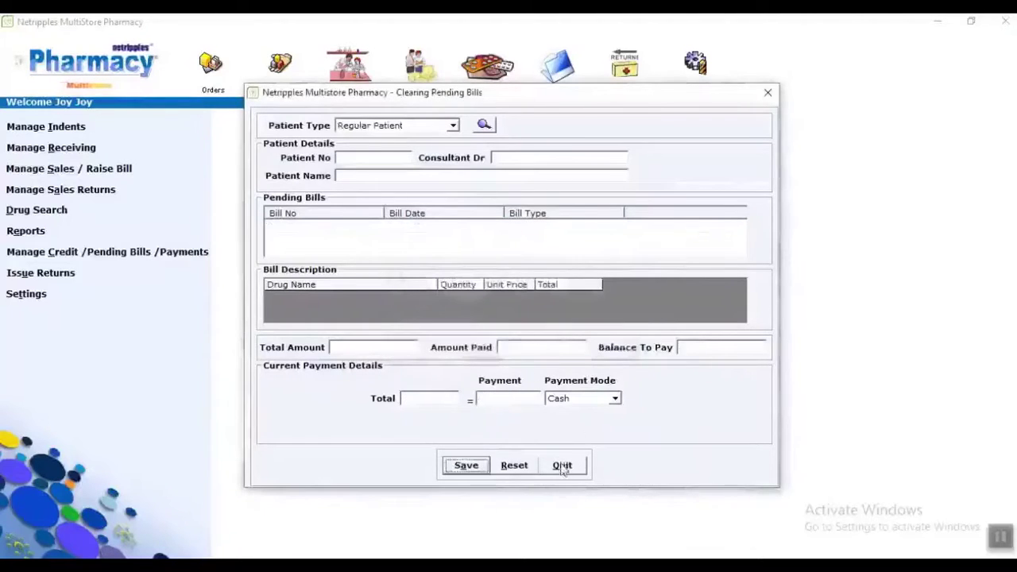
click(561, 467)
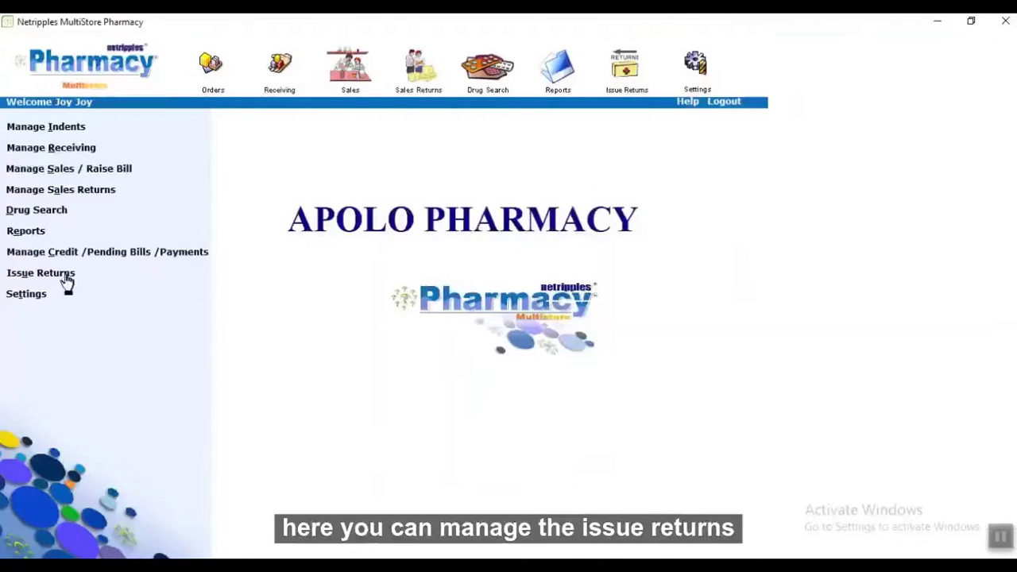
Load the indent's issue record and add 5 DOULIN from batch 145 to the returned drugs.
click(67, 278)
click(386, 136)
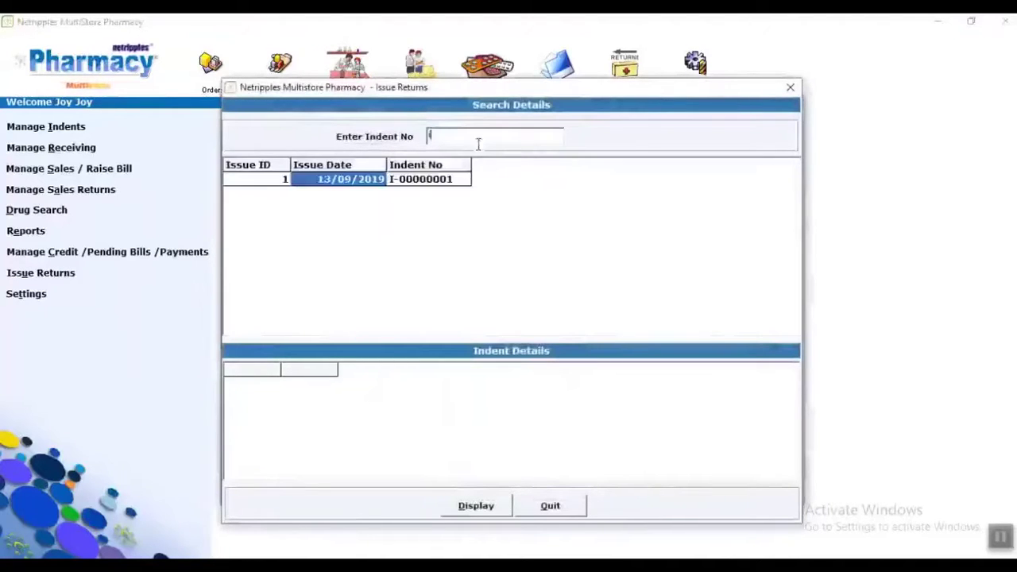
double_click(429, 179)
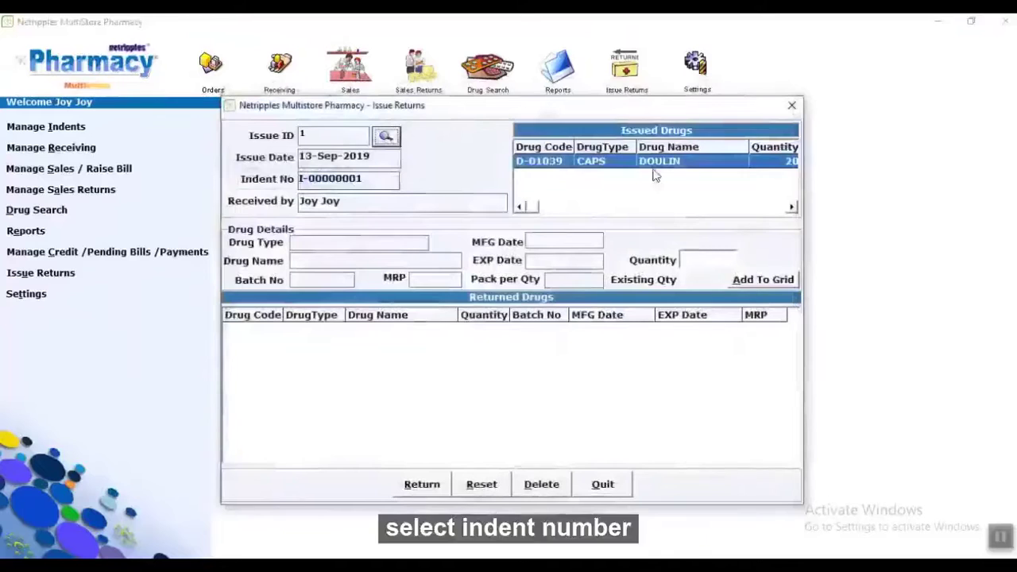
click(656, 164)
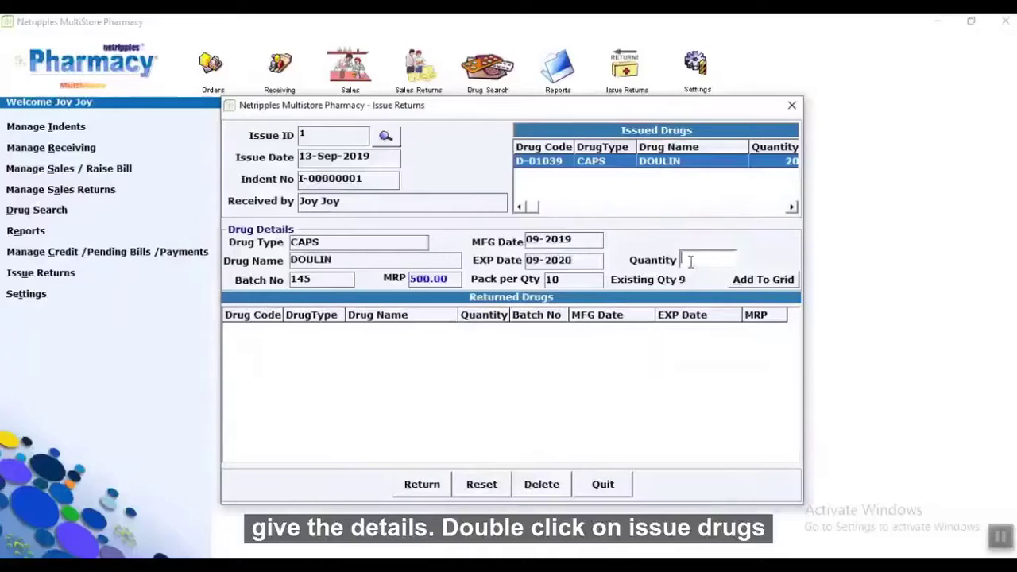
click(777, 282)
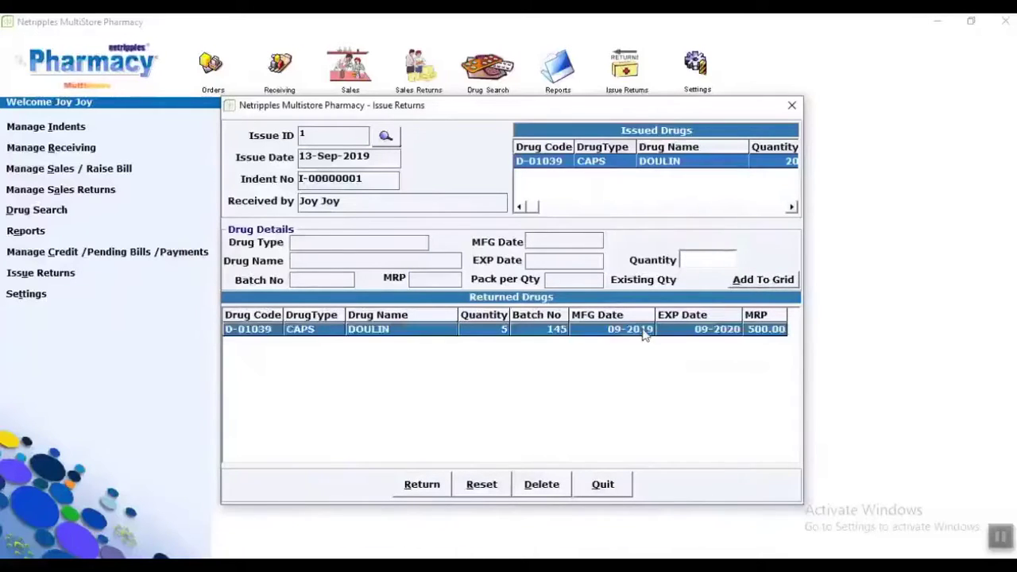
click(641, 331)
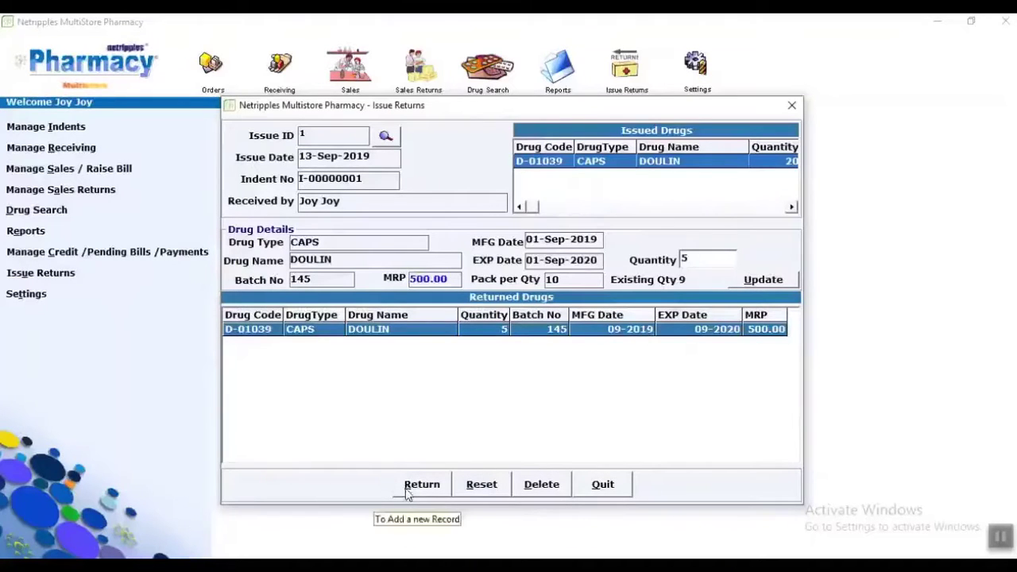
Submit the return to Central Pharmacy, print its report and close the preview.
click(433, 493)
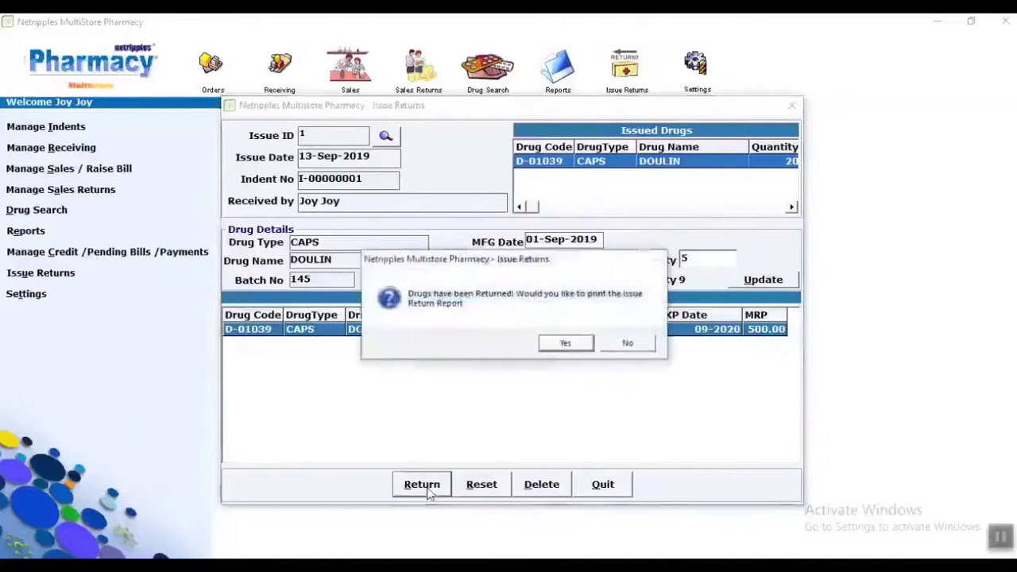
click(566, 351)
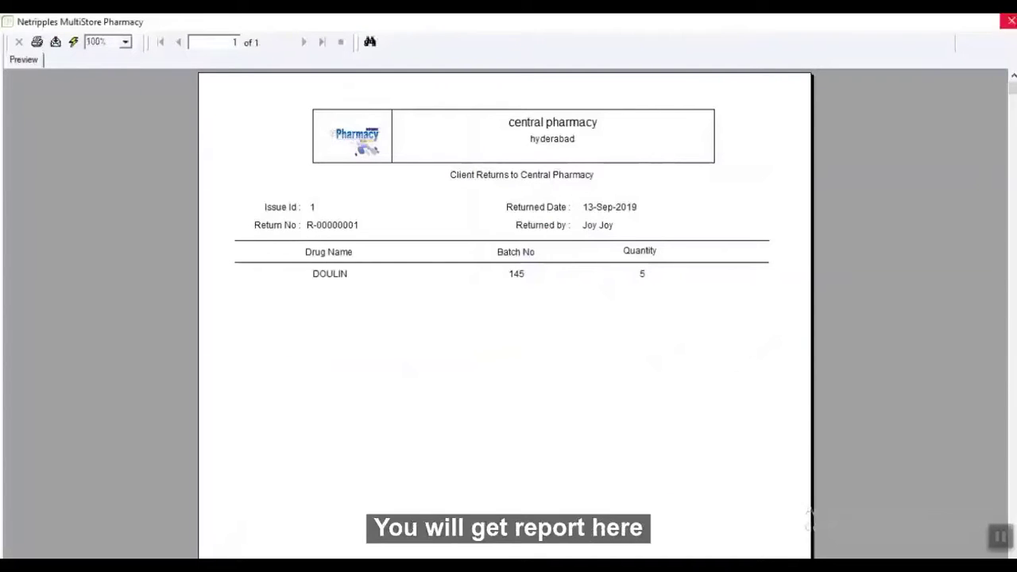
click(1007, 21)
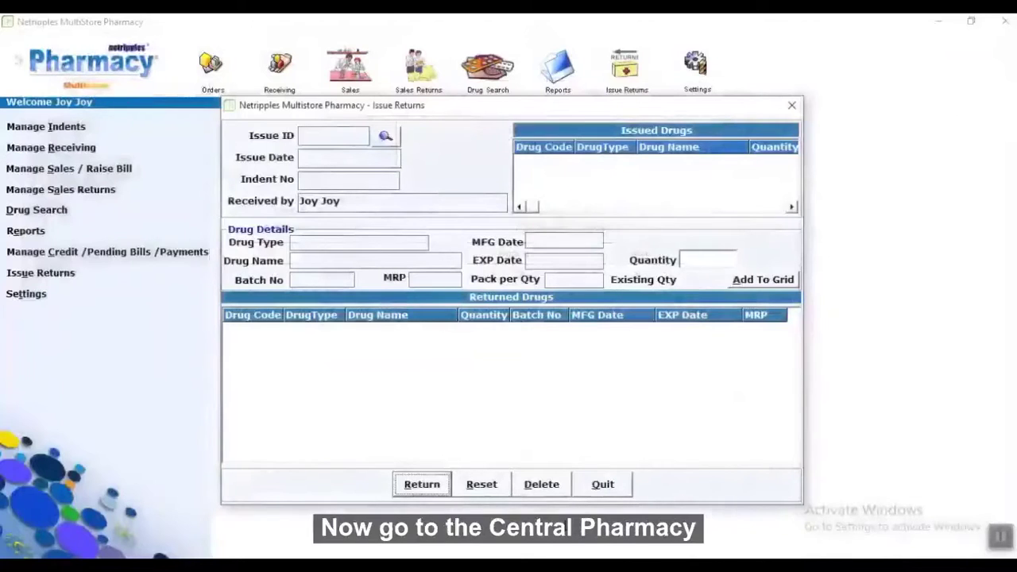
Reopen Issue Returns, load Issue ID 1 and add DOULIN to the returned drugs list.
click(625, 485)
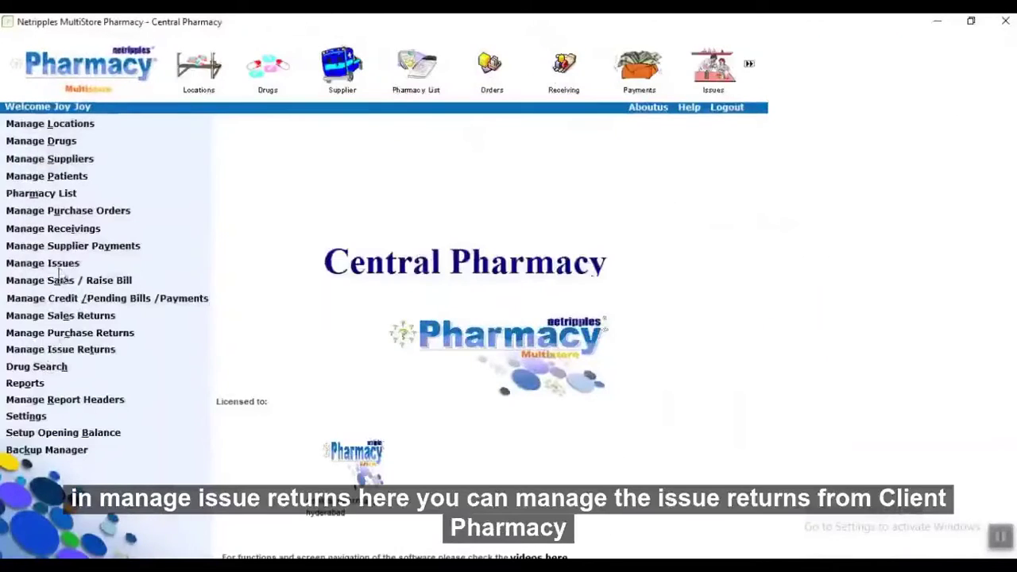
click(33, 350)
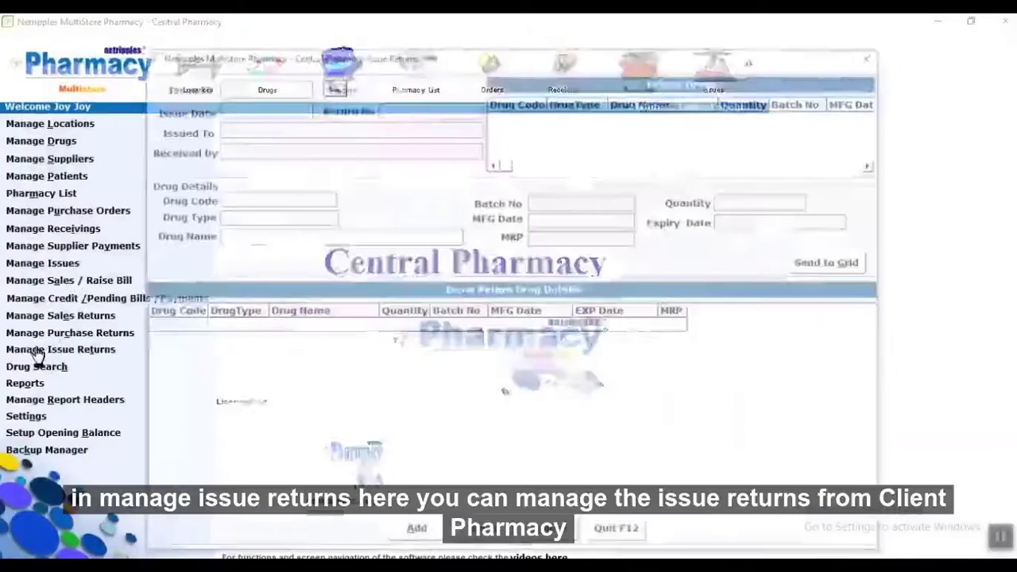
click(331, 84)
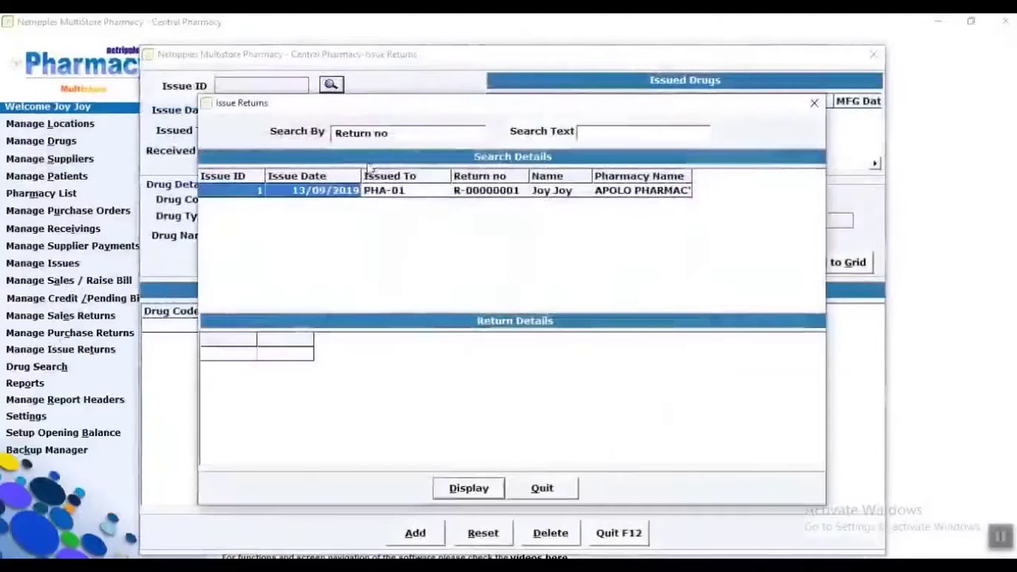
click(363, 192)
double_click(363, 192)
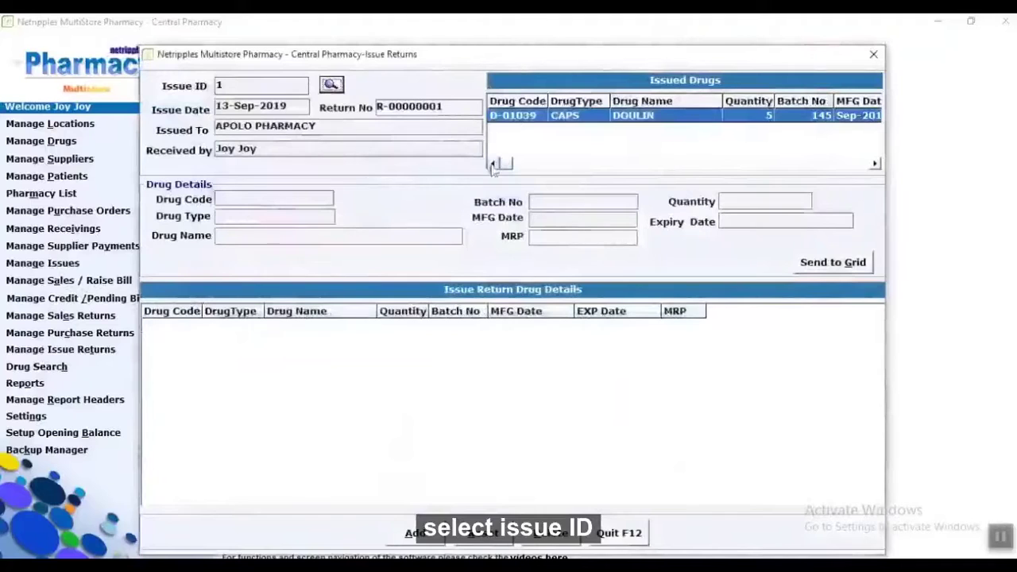
double_click(648, 118)
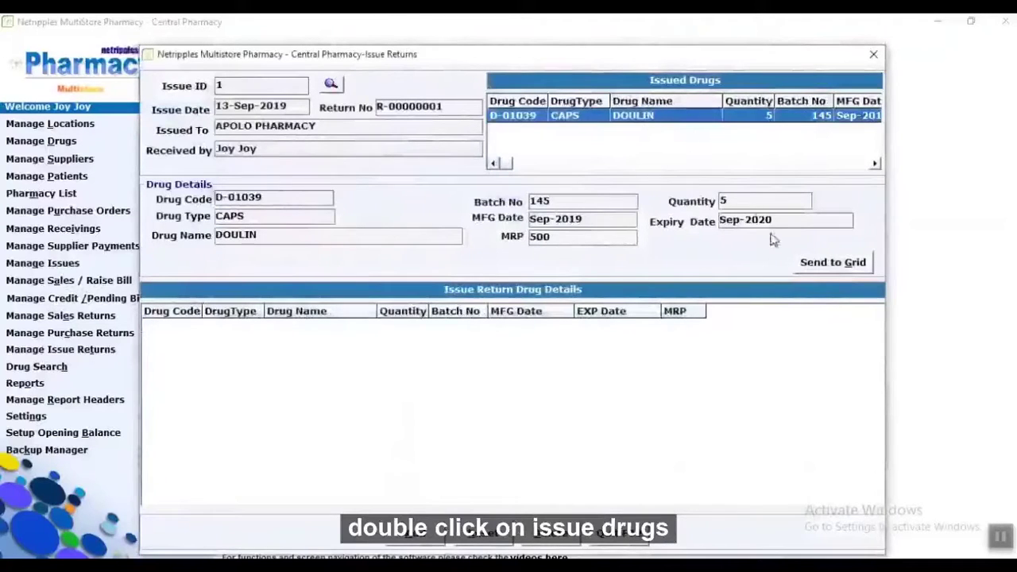
click(816, 267)
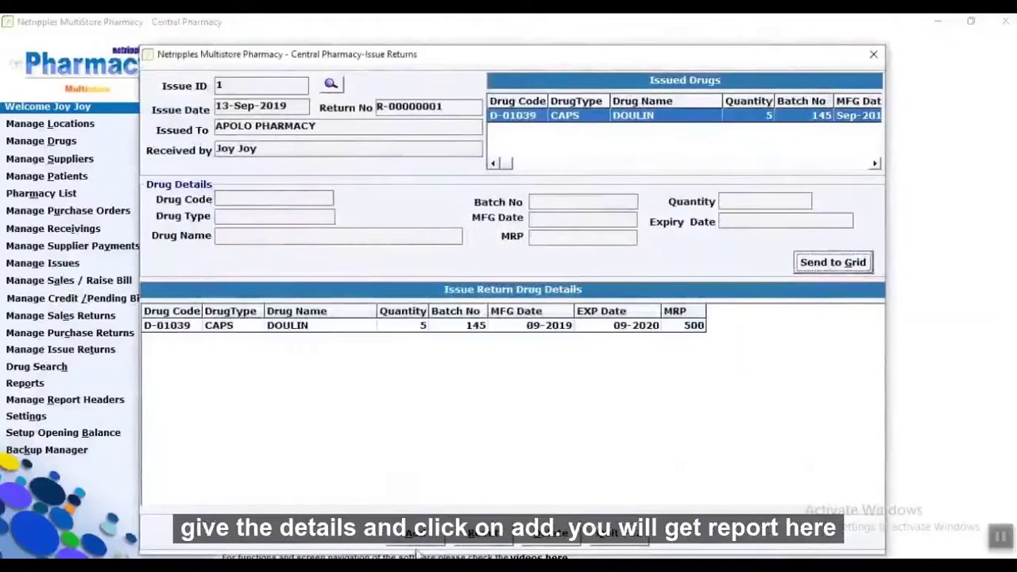
Save return R-00000001, print its receipt and close the preview.
click(416, 540)
click(565, 344)
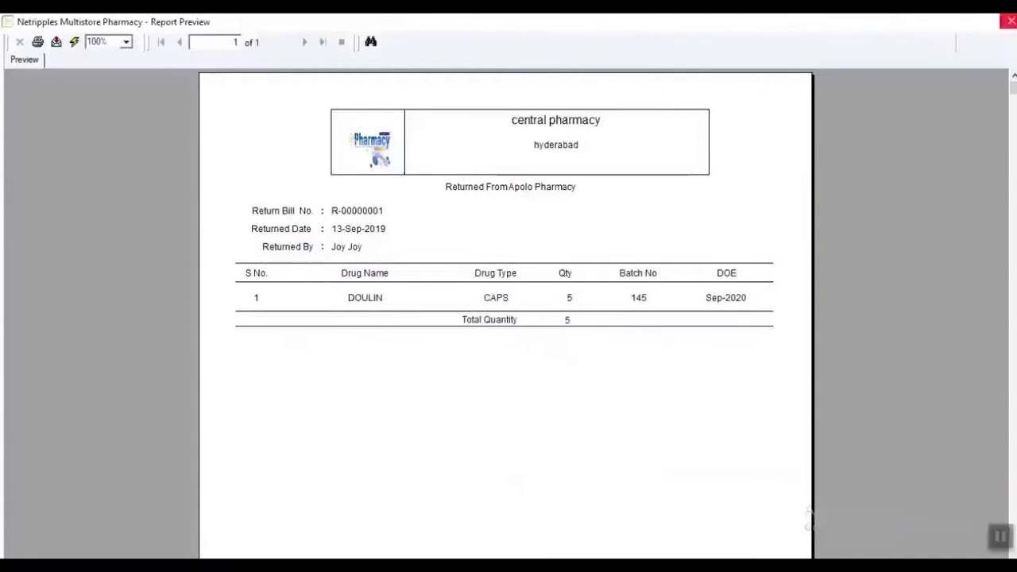
click(1012, 21)
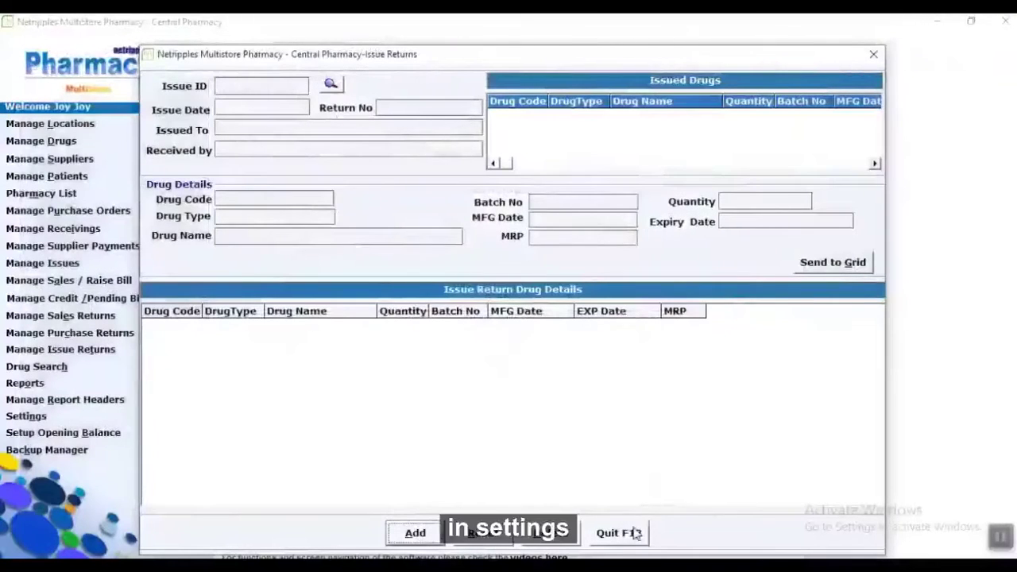
Close Issue Returns, view the Change Password settings, then start the Opening Balance form.
click(635, 533)
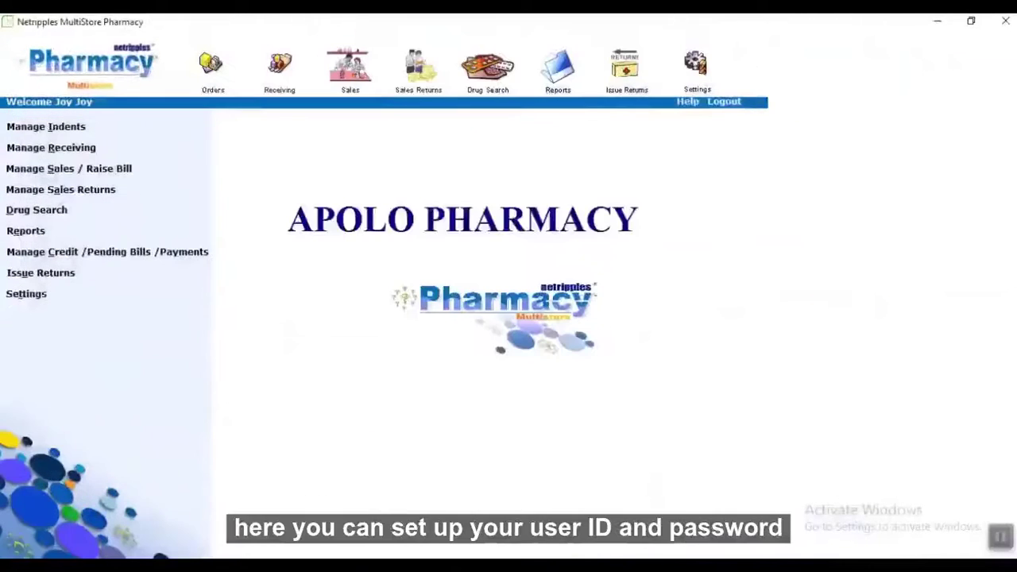
click(23, 301)
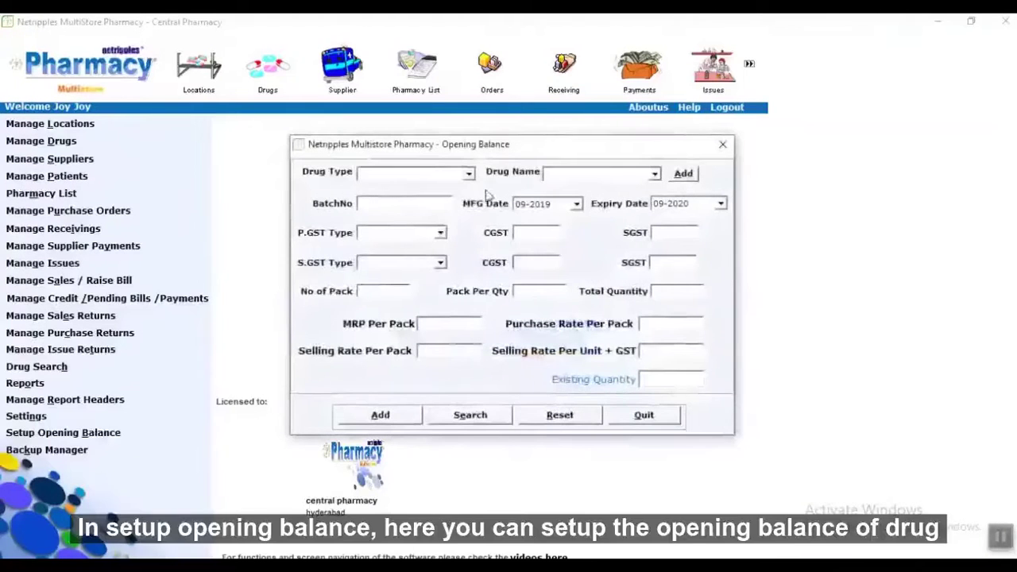
click(469, 174)
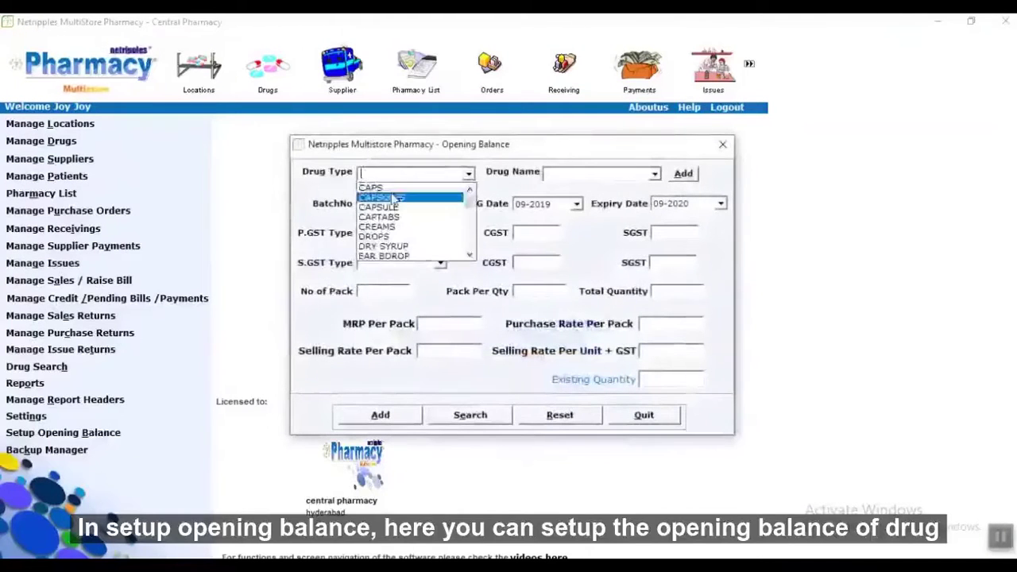
Choose drug type CAPS and the drug DUOLIN ROTA CAPS for the opening balance.
click(390, 191)
click(397, 205)
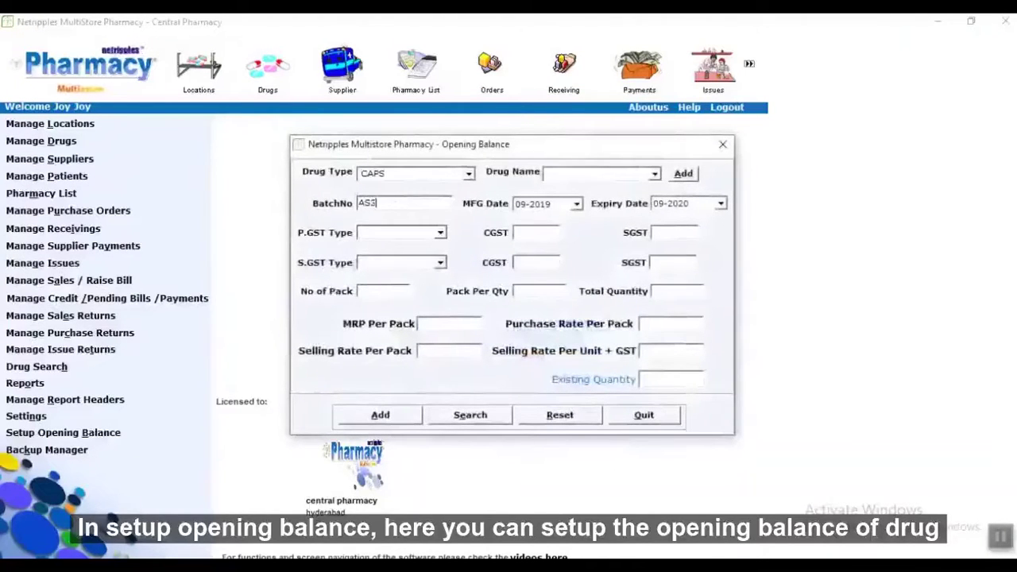
key(Return)
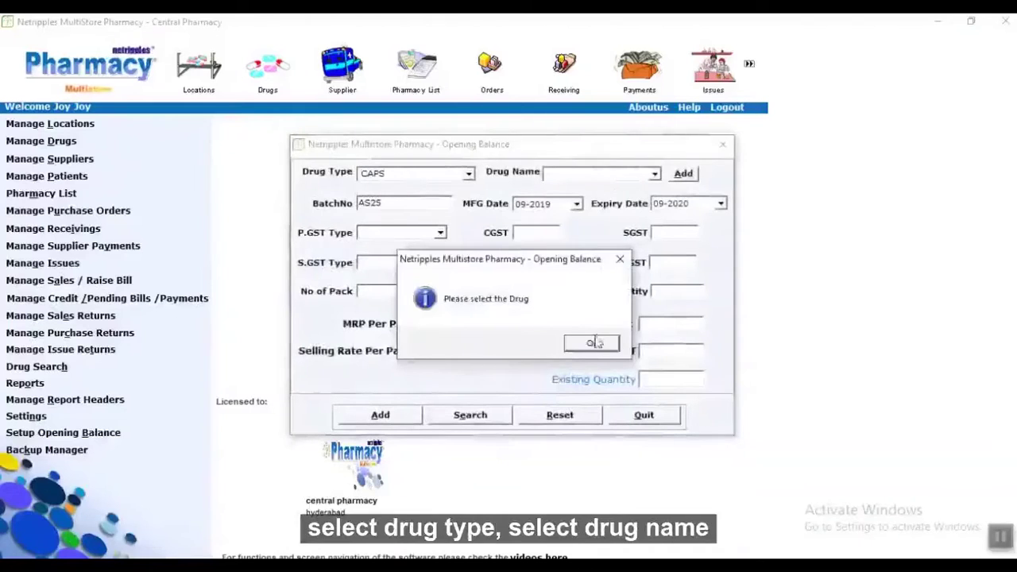
click(594, 342)
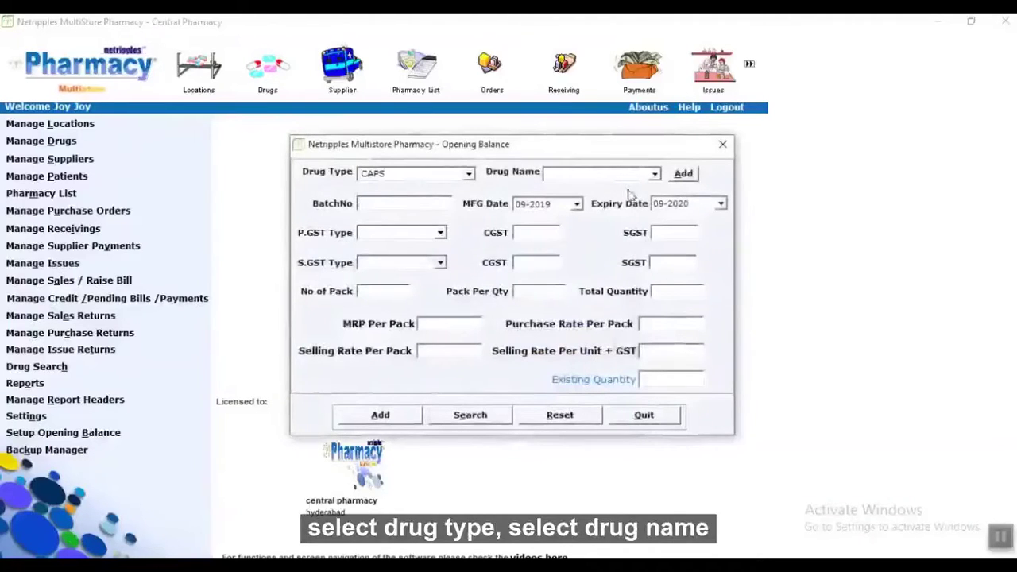
click(655, 175)
click(605, 195)
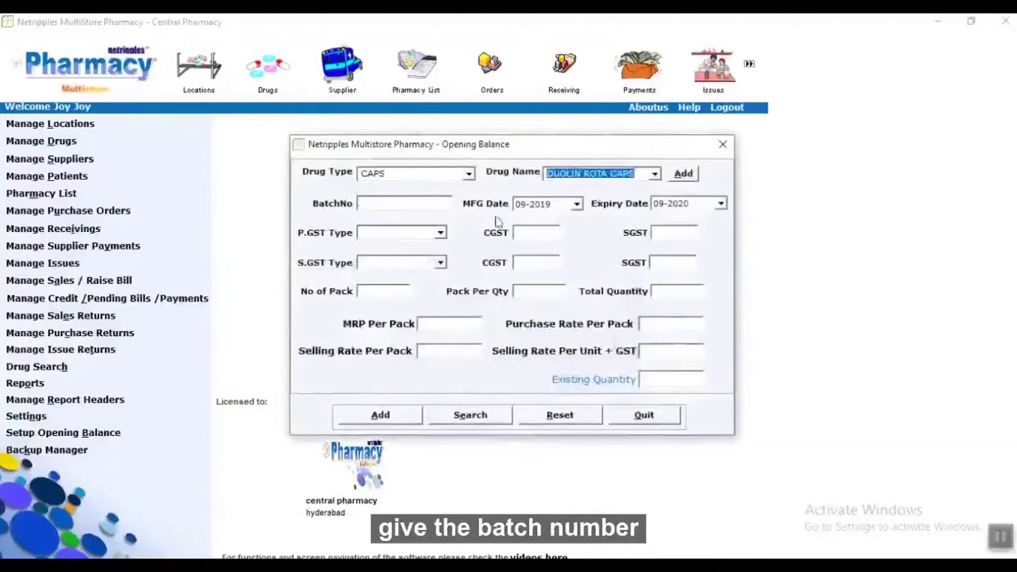
click(401, 205)
Enter batch AQ12, IGST 2 for purchase and sale, 10 packs of 10, MRP 100, rates 90/94.
text(AQ)
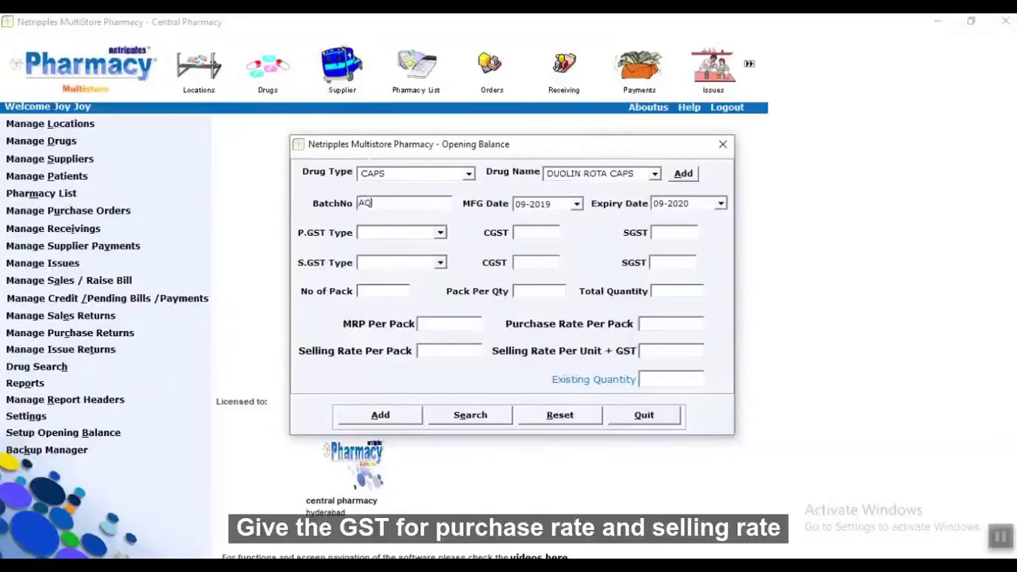
key(Tab)
key(Tab)
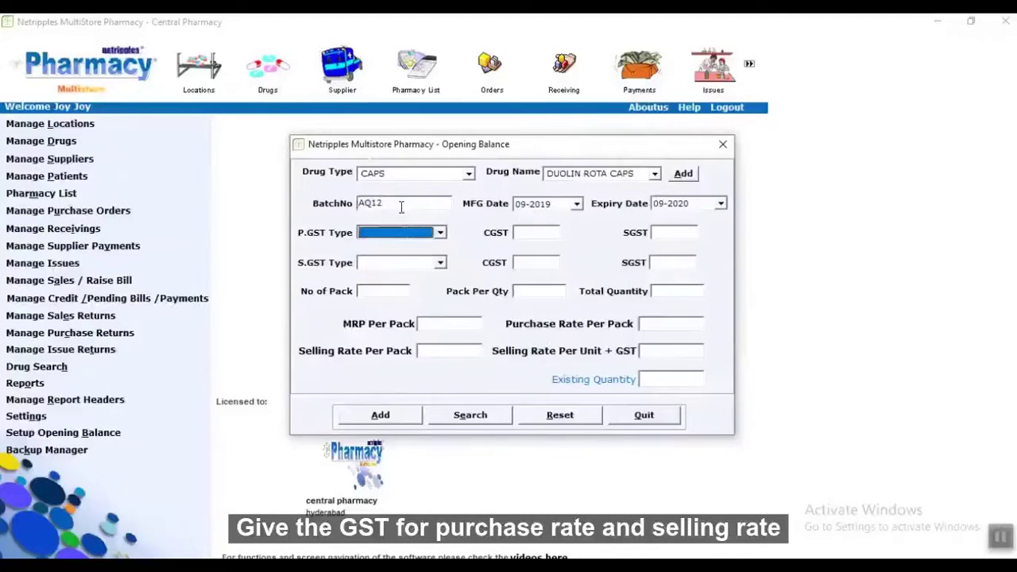
key(Down)
key(Tab)
text(2)
key(Tab)
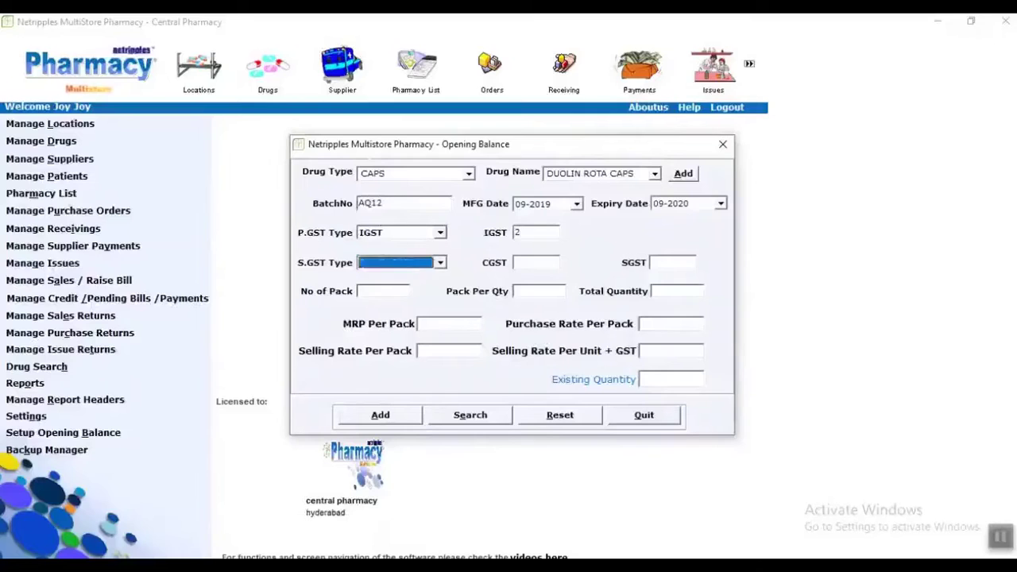
key(Down)
key(Tab)
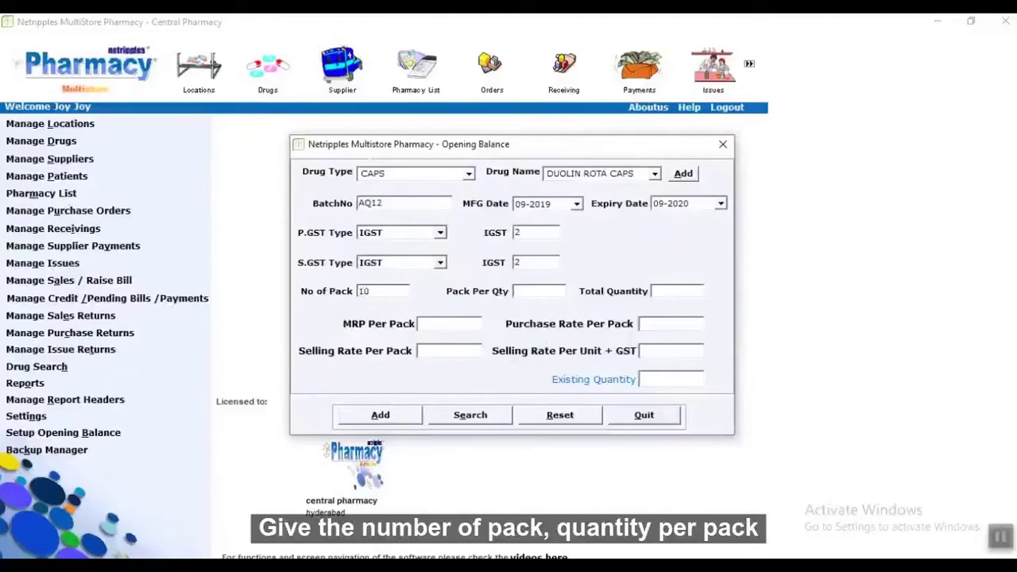
text(0)
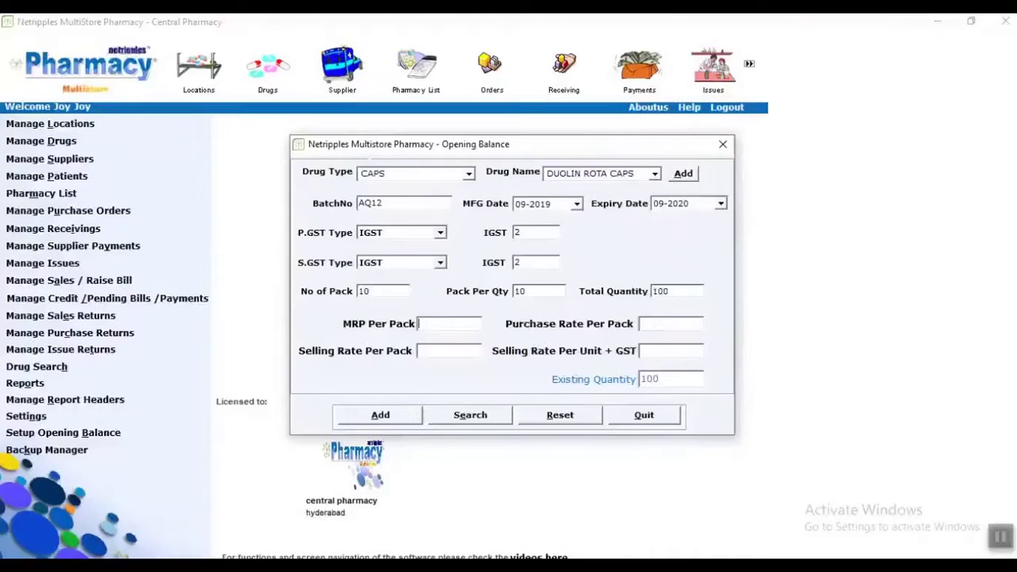
key(Tab)
text(100)
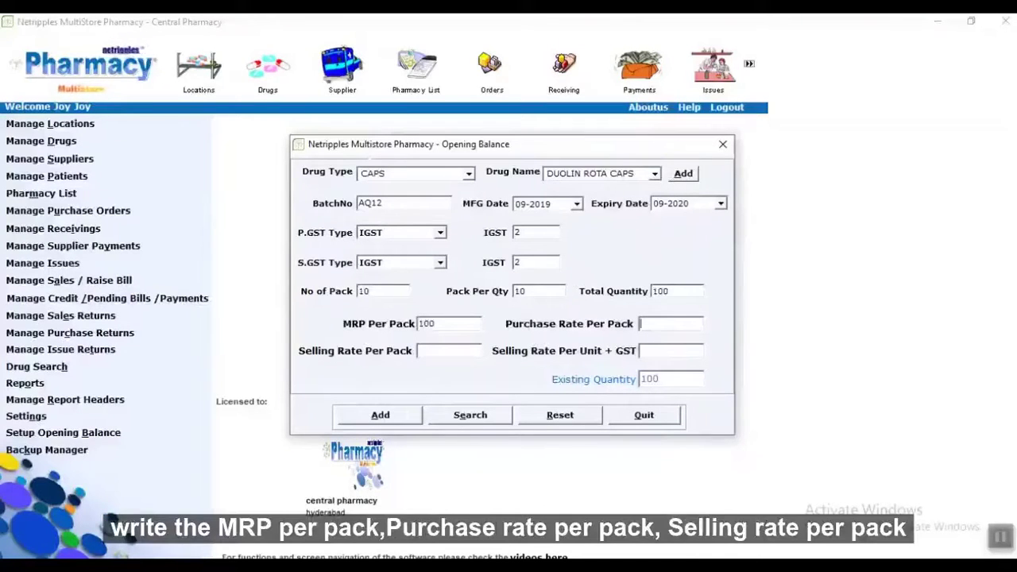
text(90)
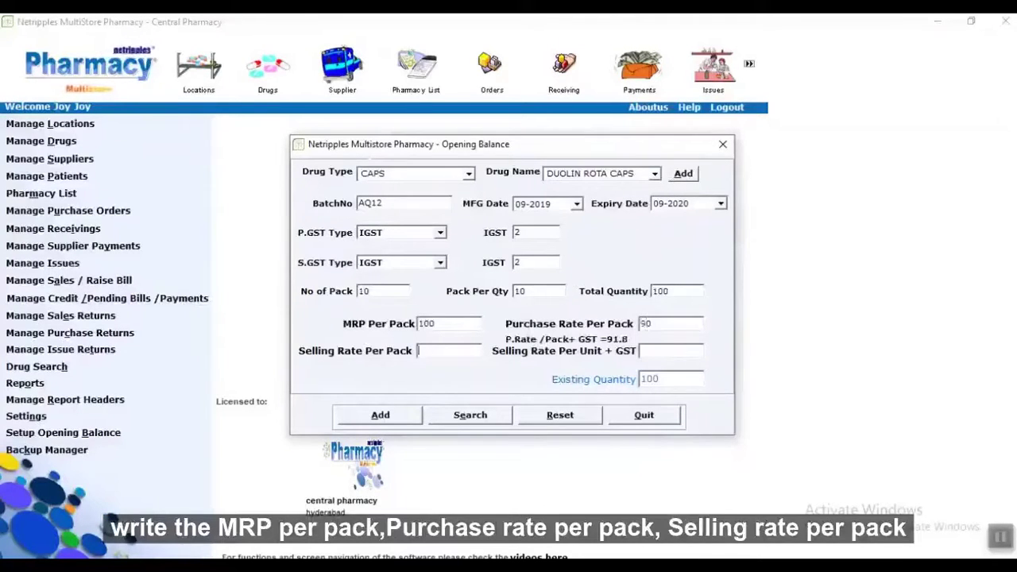
text(94)
Save the opening balance of 100 DUOLIN ROTA CAPS and close the form.
key(Tab)
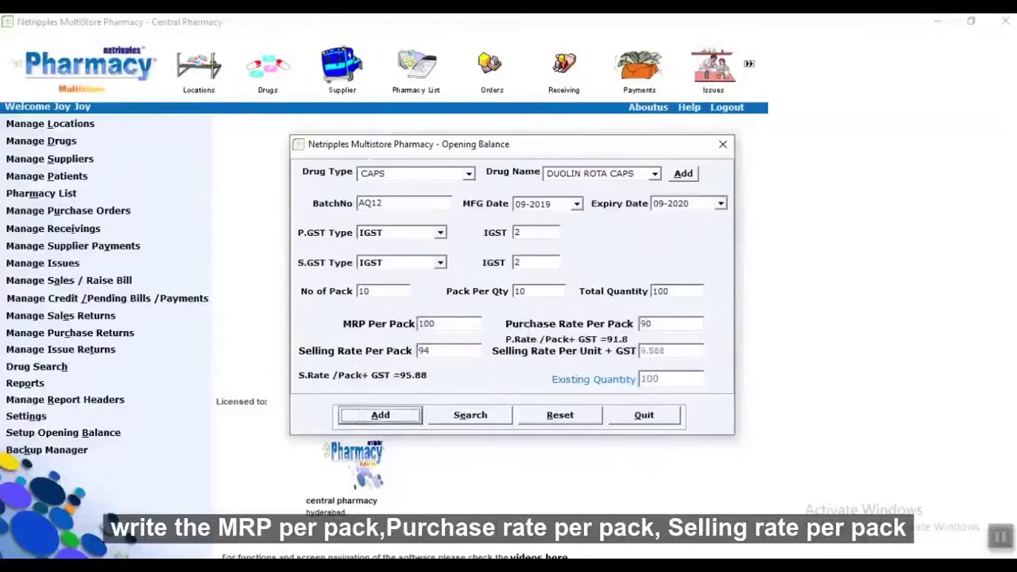
key(Return)
click(571, 344)
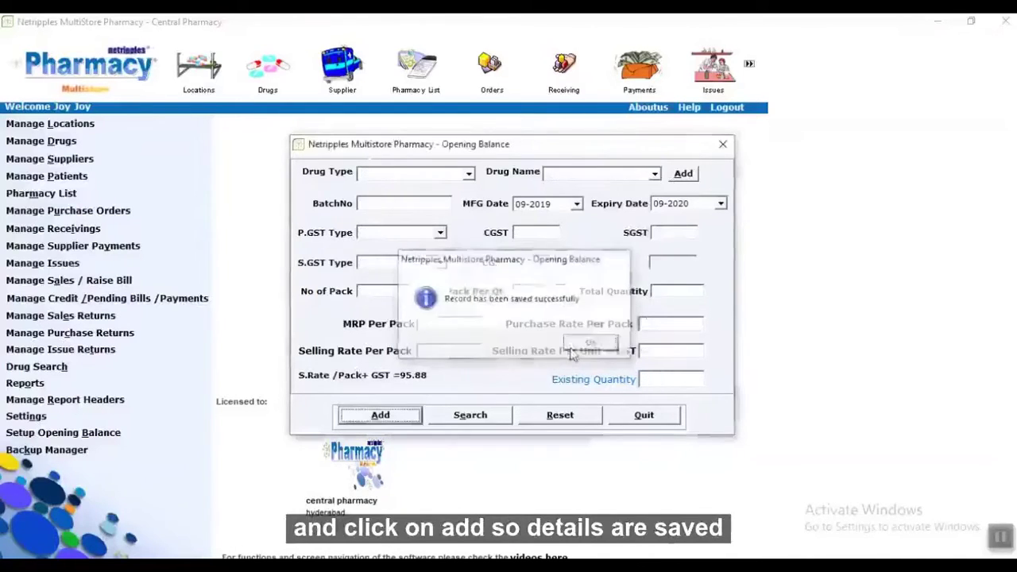
click(640, 419)
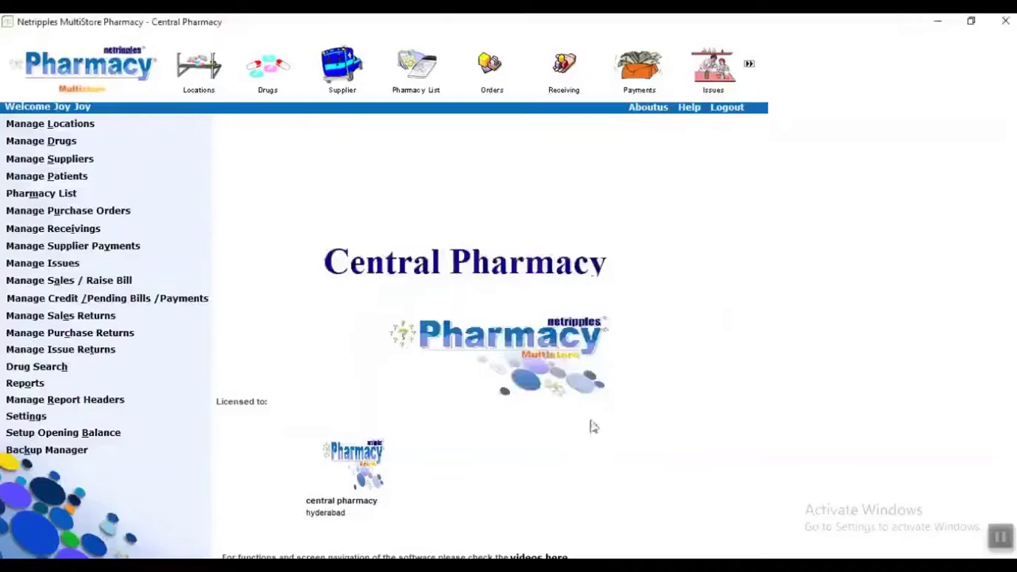
click(67, 459)
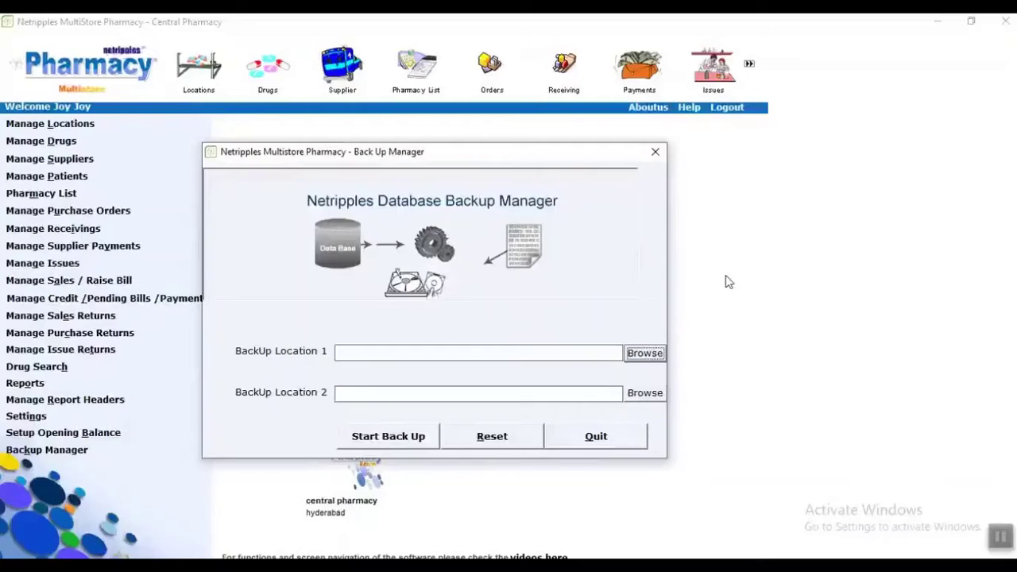
key(alt+F4)
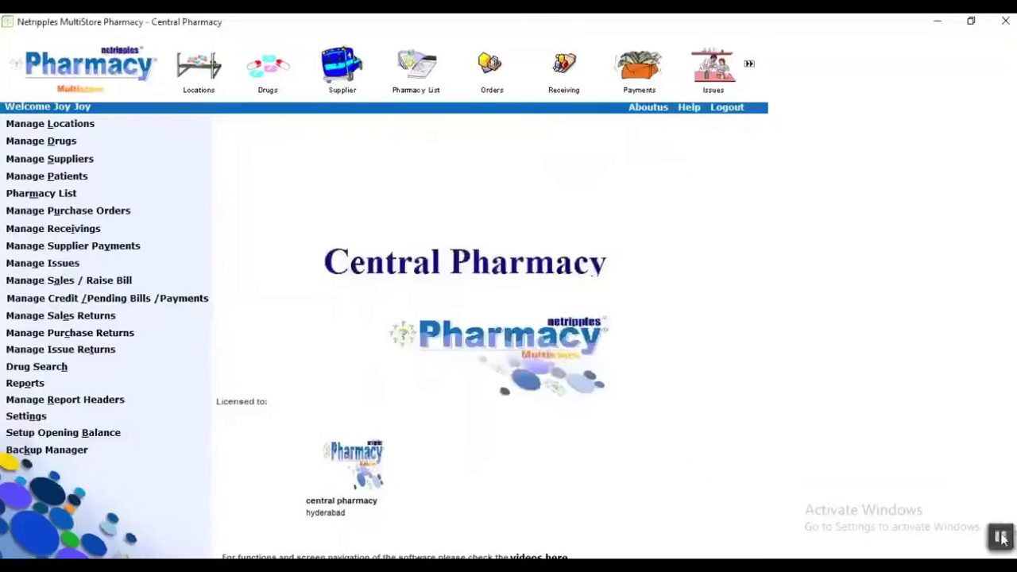